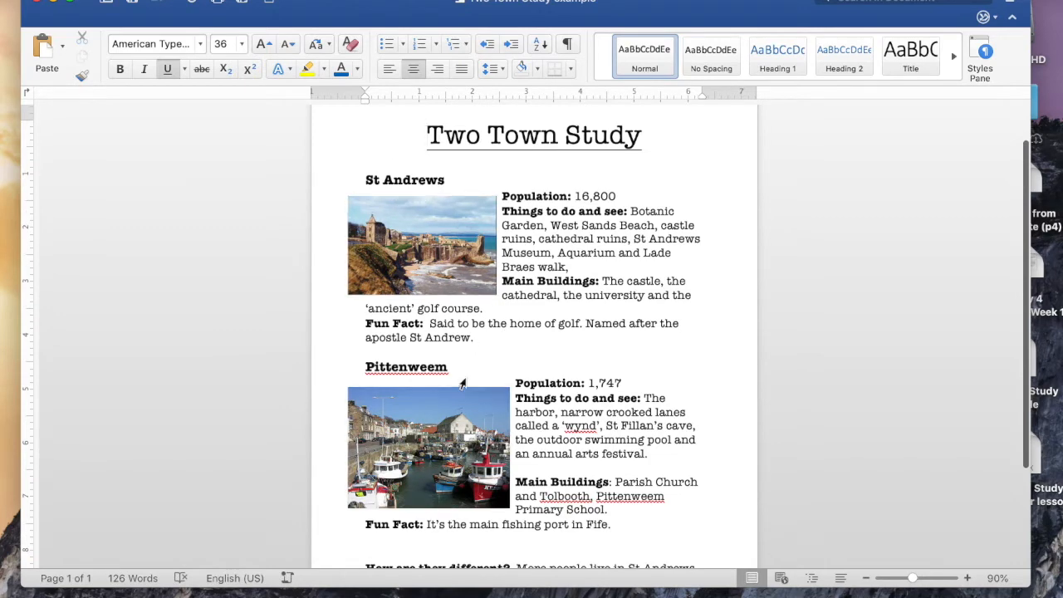
- Read through the rest of the Two Town Study example document and minimize its window
scroll(462, 385, "down", 3)
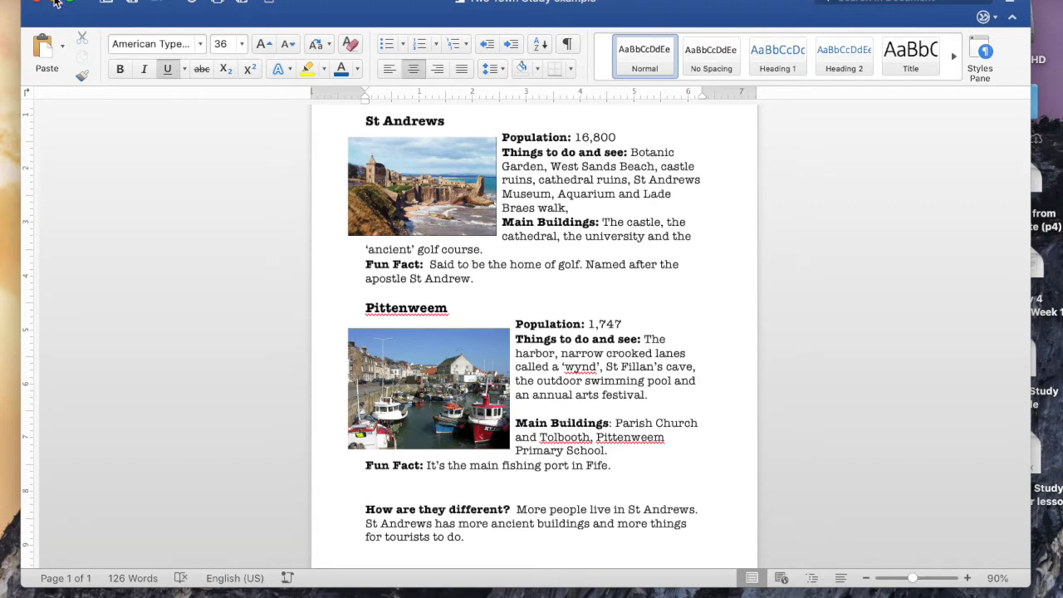
left_click(55, 2)
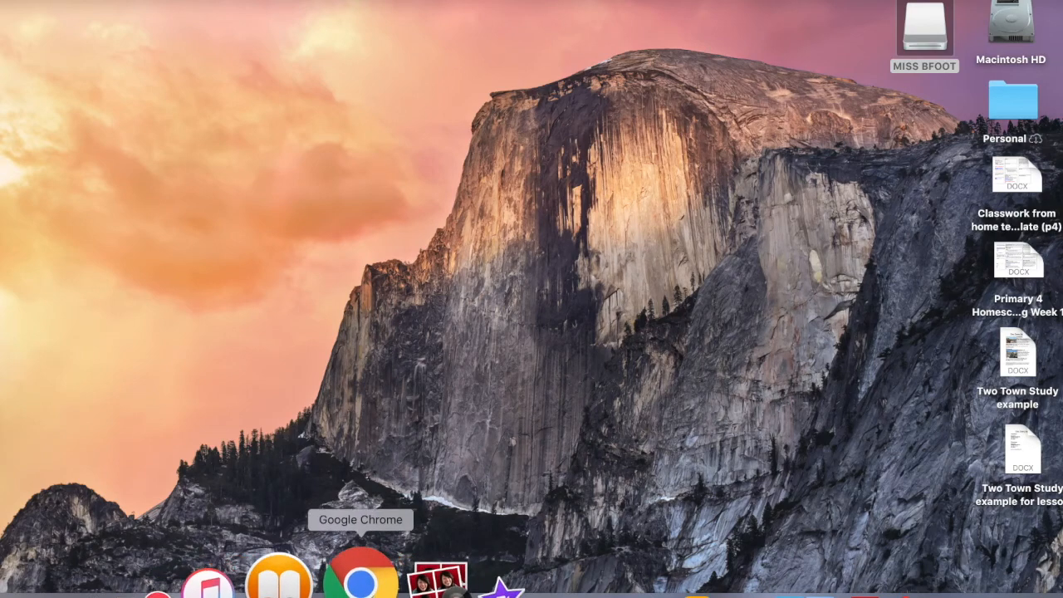
- Switch to Google Chrome, search for "google maps" in a new tab and open Google Maps
left_click(349, 584)
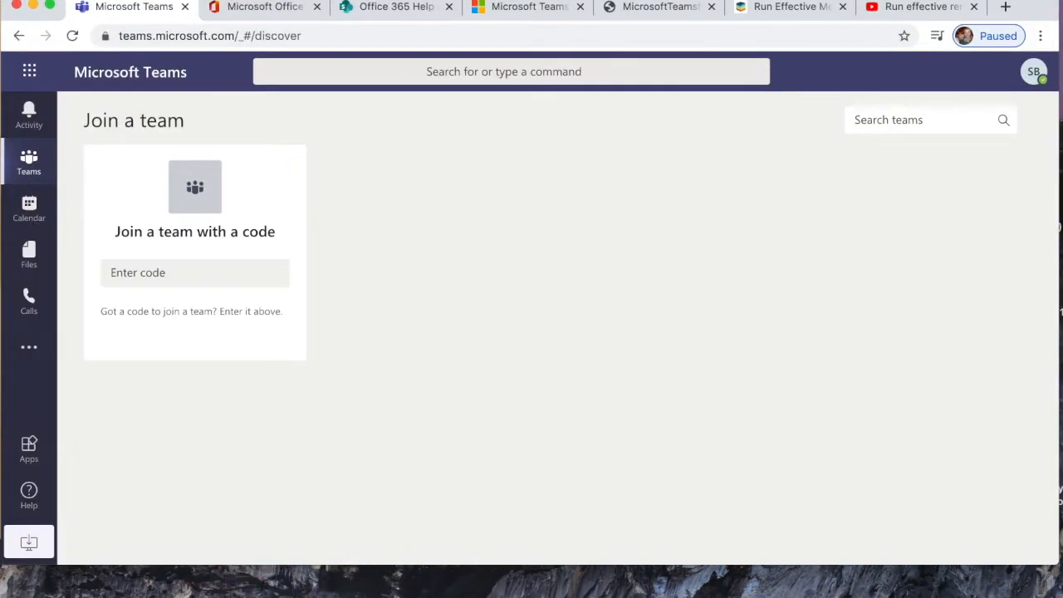
left_click(1006, 6)
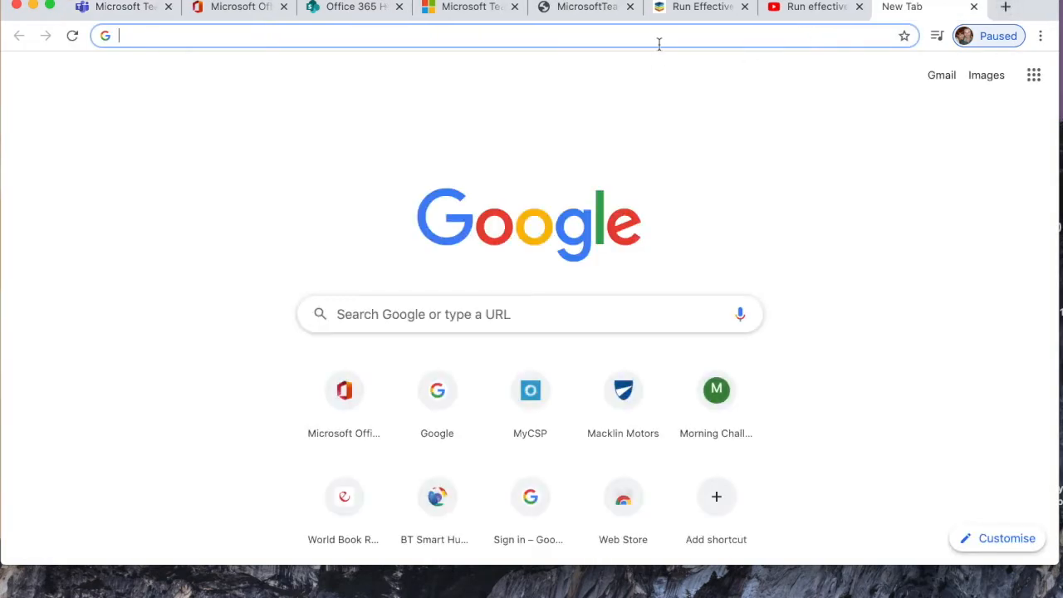
left_click(518, 319)
type("g")
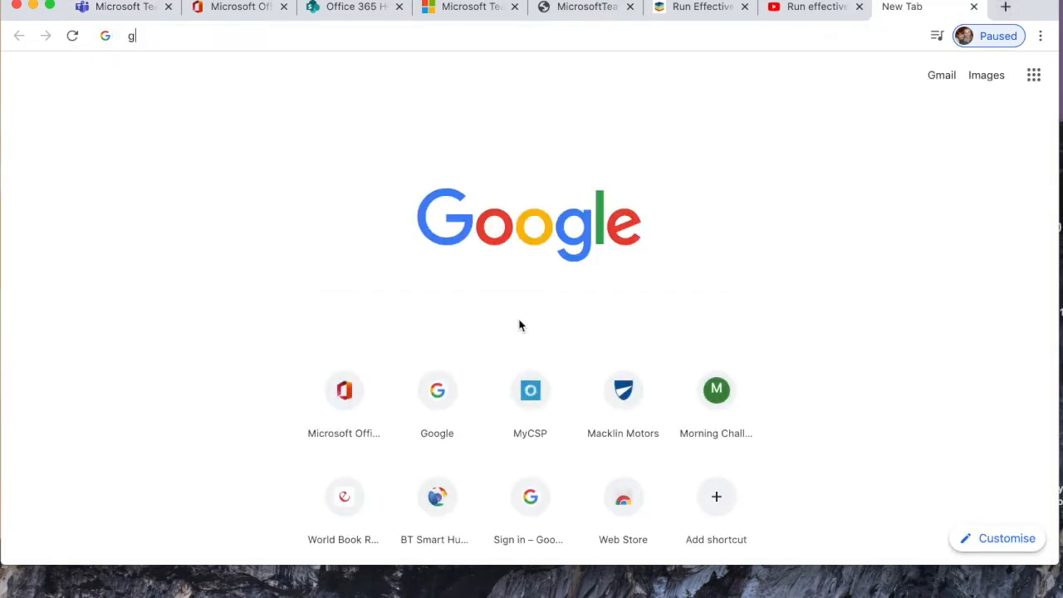
type("oog")
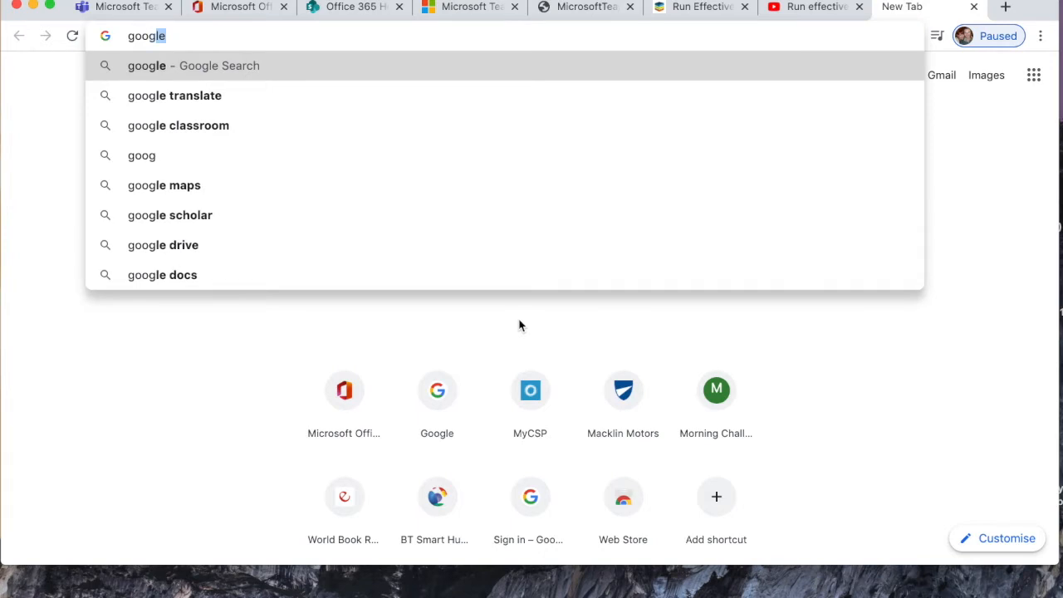
type("le maps")
key("Return")
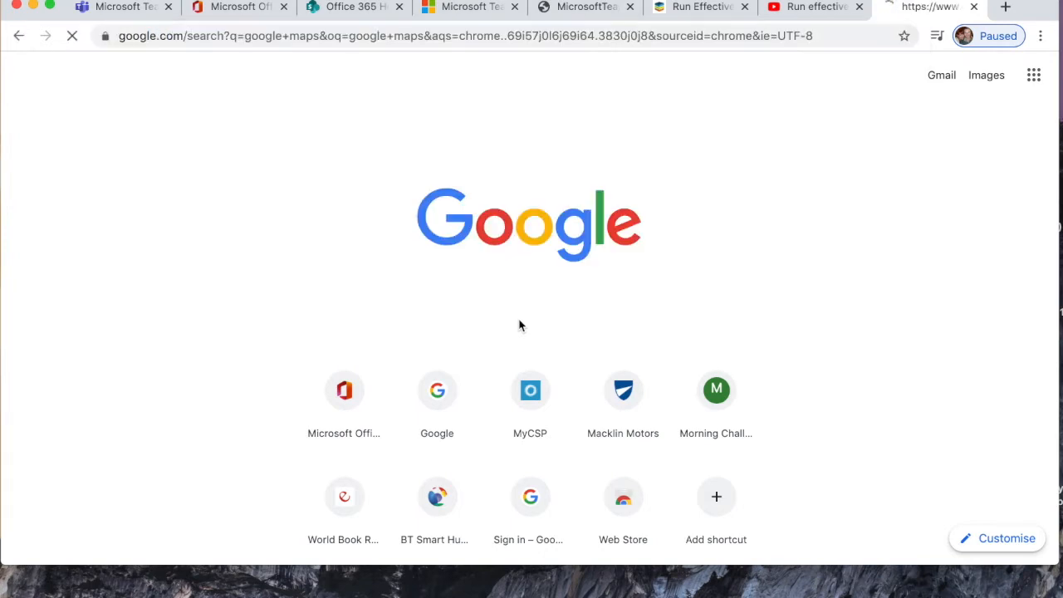
left_click(220, 226)
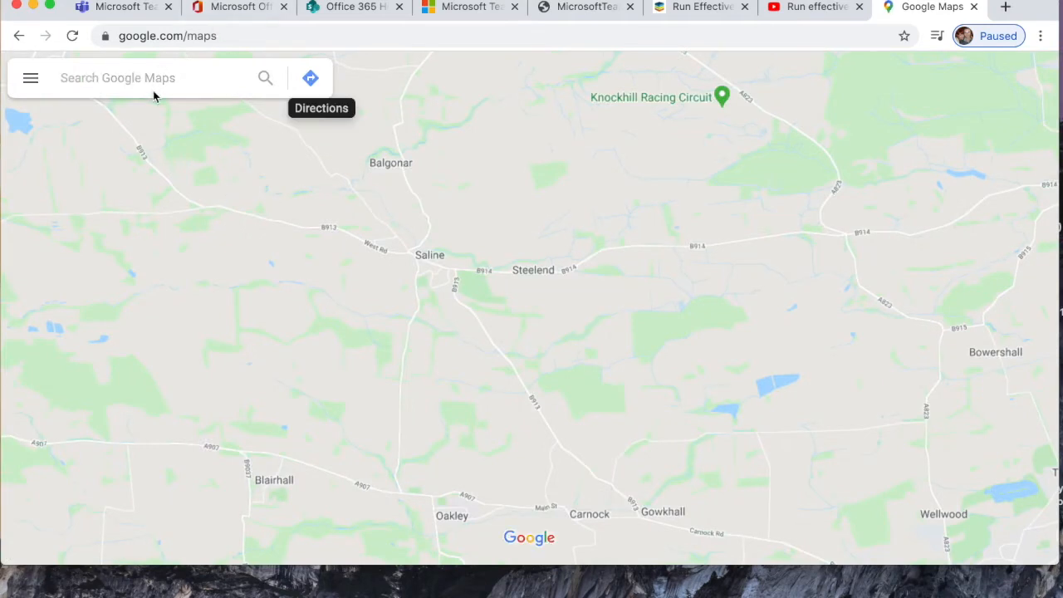
- Search Google Maps for Fife
left_click(153, 79)
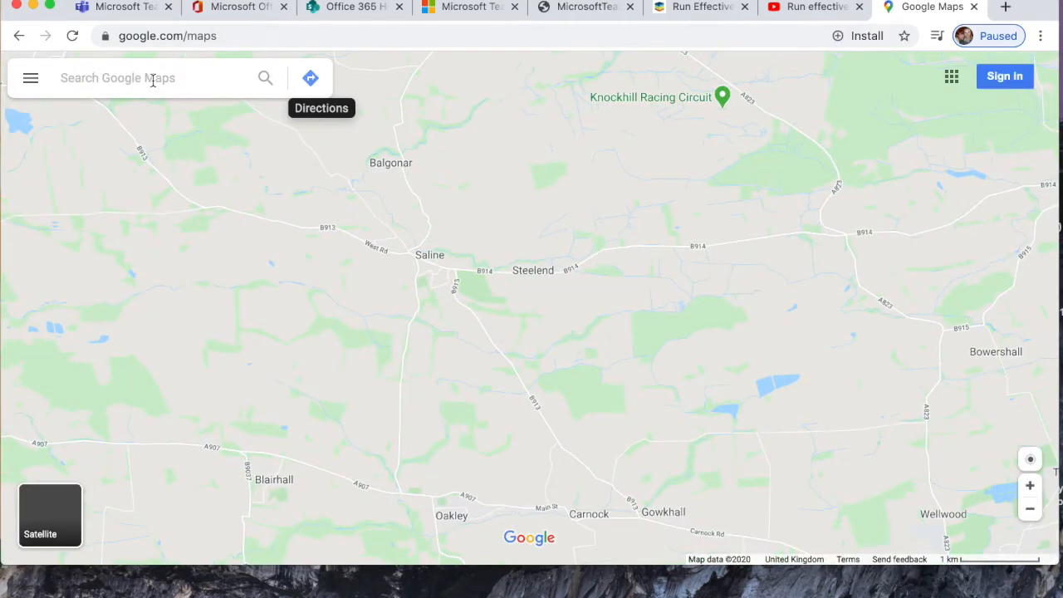
type("Fif")
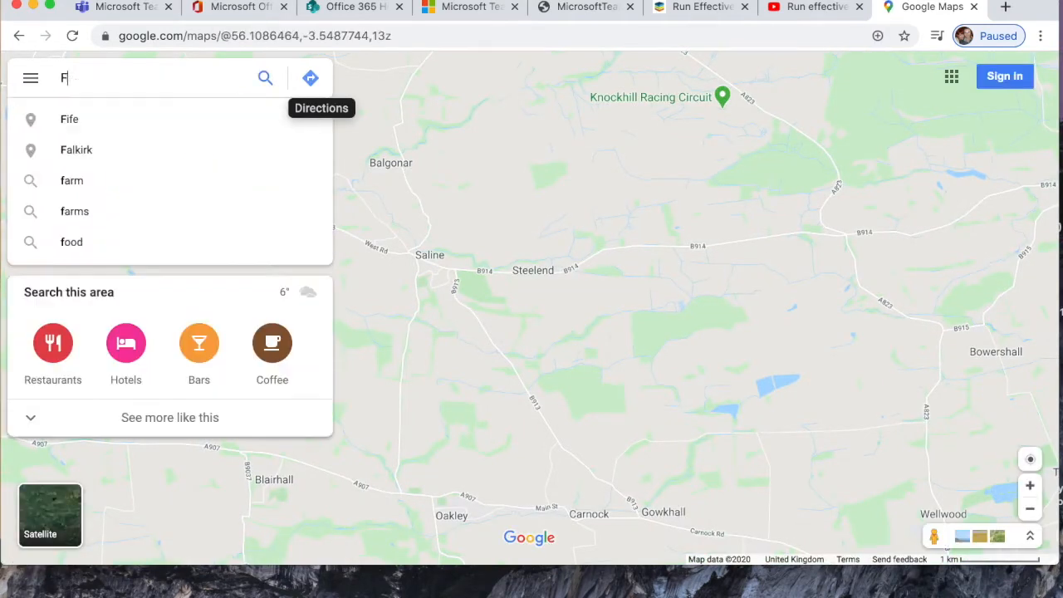
type("e")
key("Return")
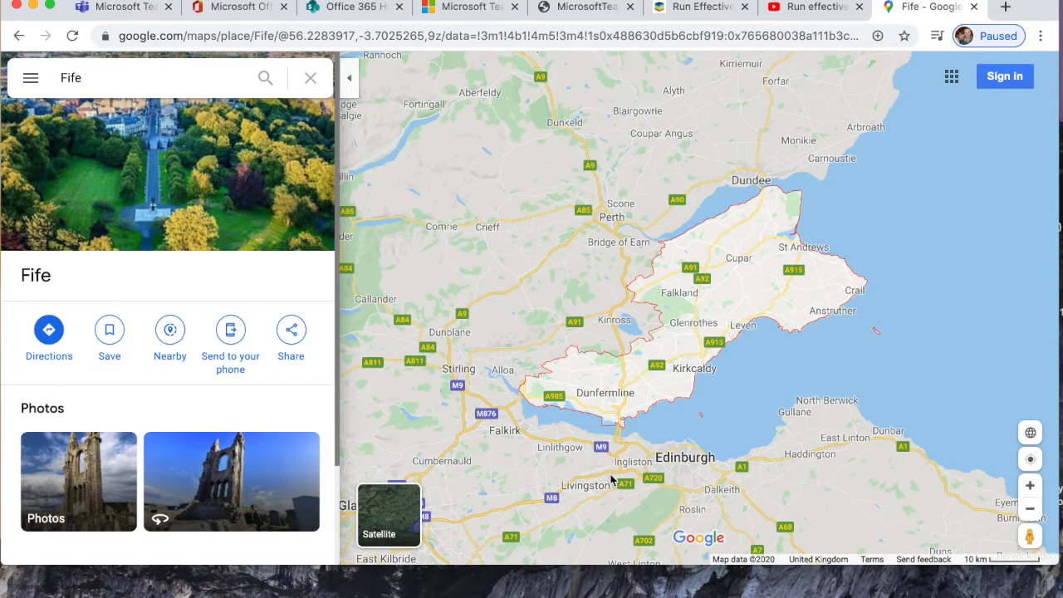
- Follow the Fife coast on the map to Pittenweem and open that town's place details
left_click(1029, 486)
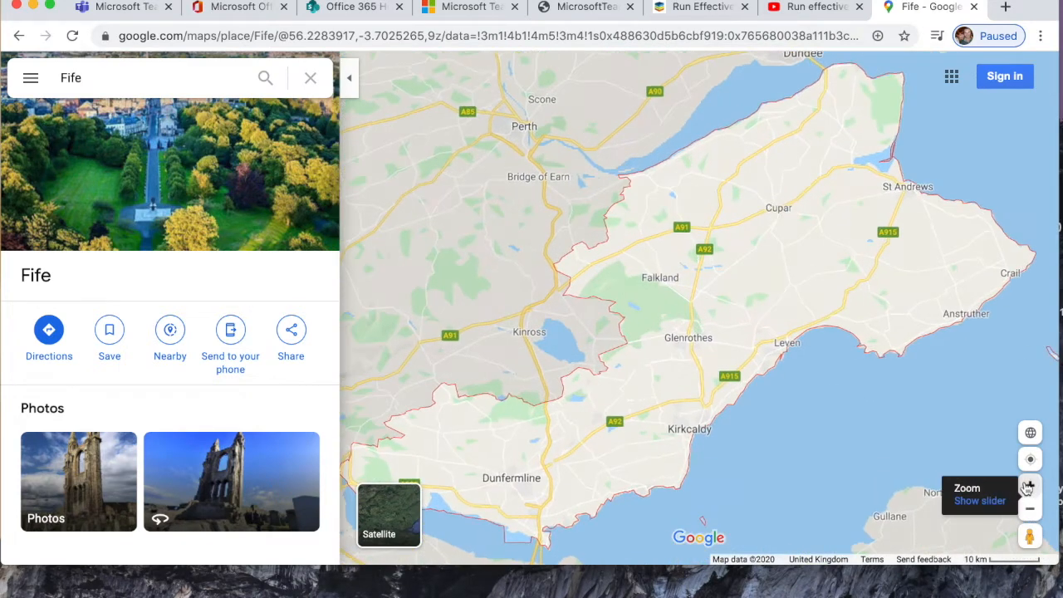
left_click(1029, 486)
left_click_drag(911, 371, 812, 241)
left_click_drag(622, 373, 703, 162)
left_click_drag(546, 275, 733, 182)
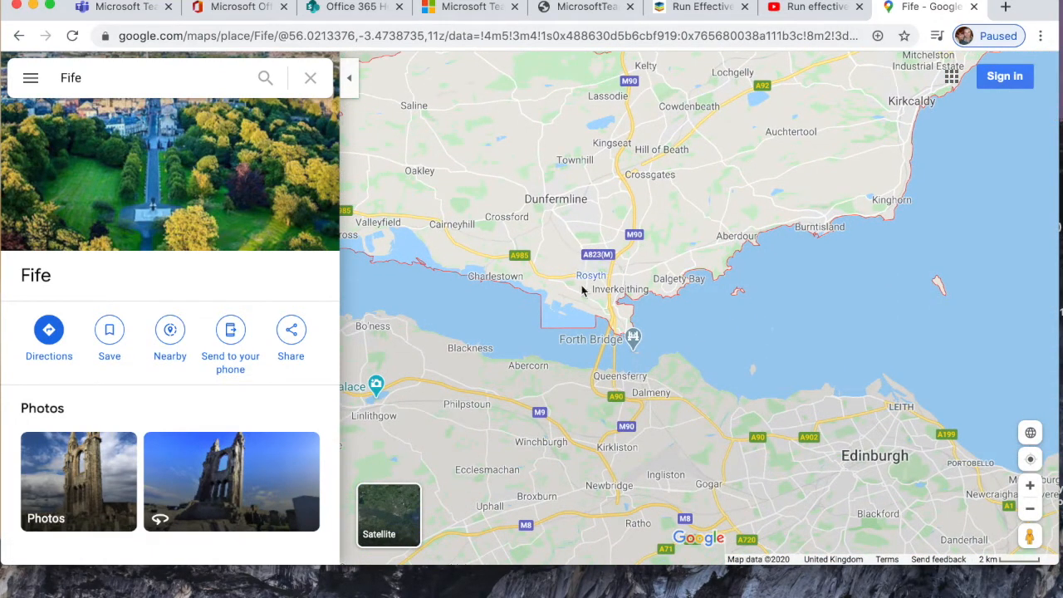
left_click_drag(681, 261, 551, 304)
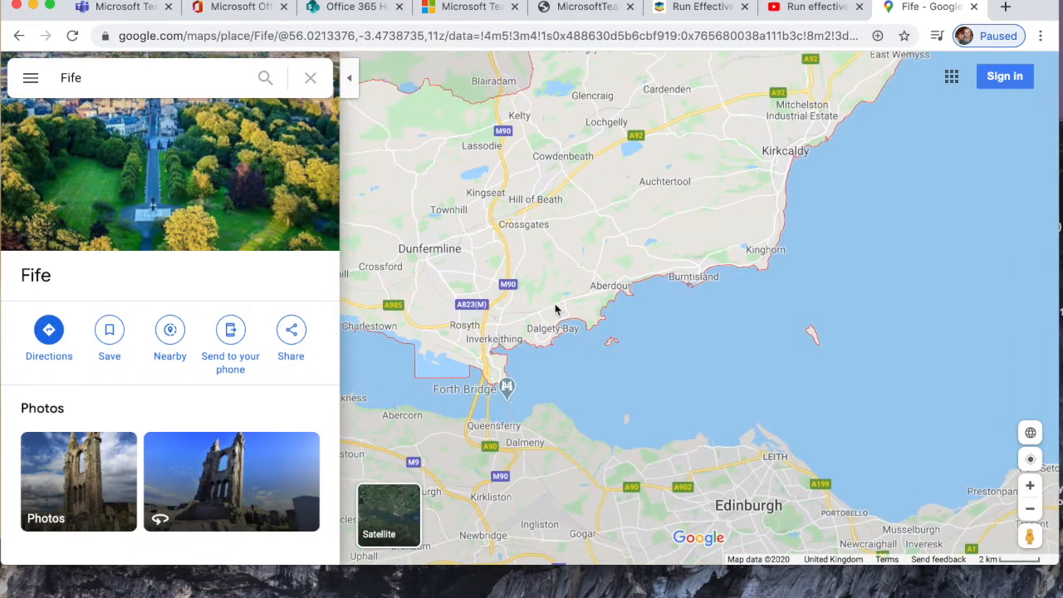
left_click_drag(662, 266, 547, 335)
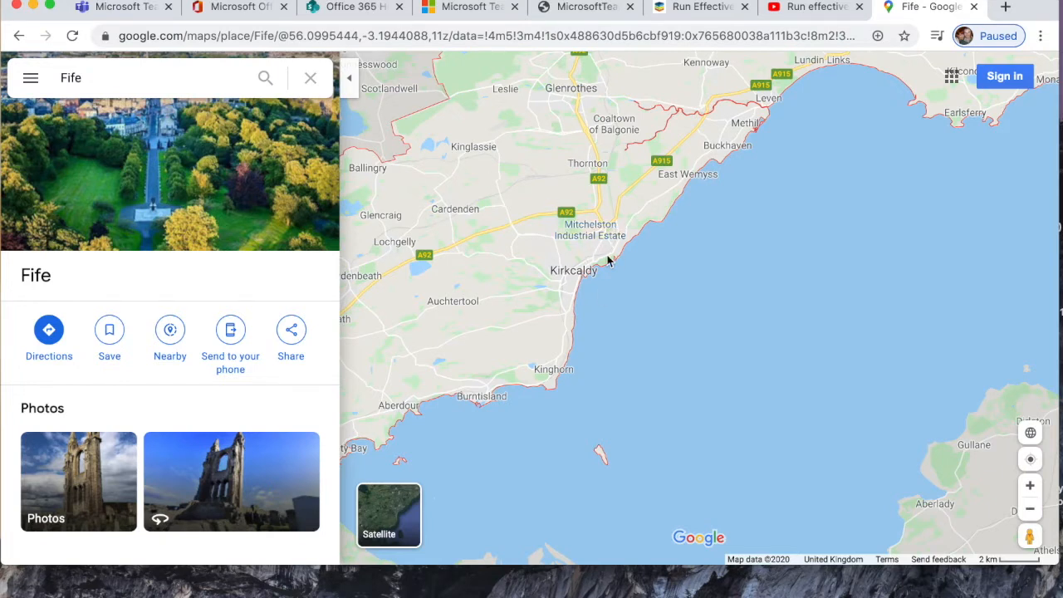
left_click_drag(749, 176, 672, 270)
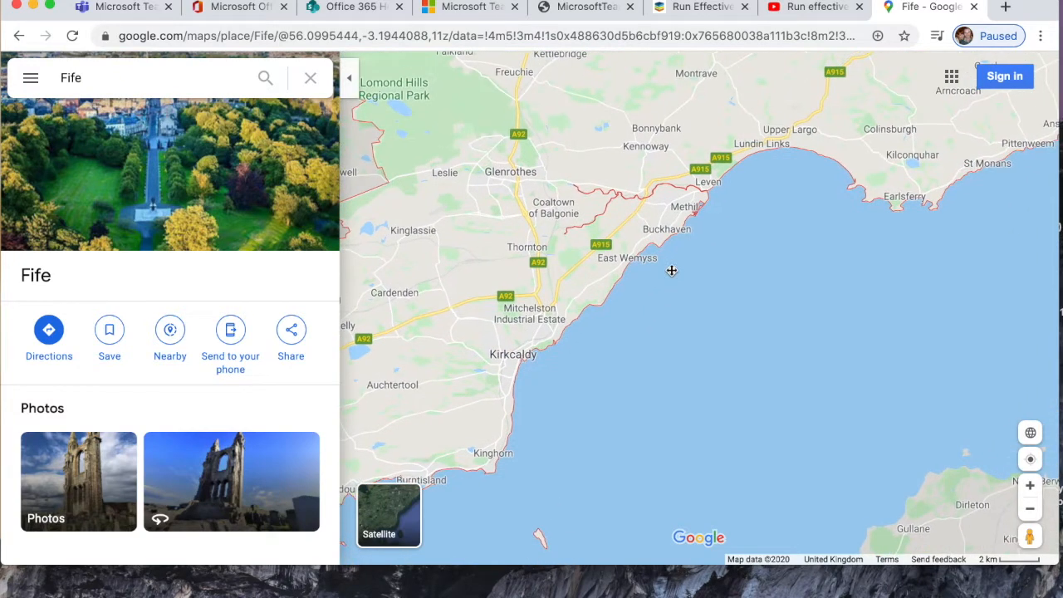
left_click_drag(755, 235, 593, 310)
left_click_drag(858, 220, 765, 231)
left_click(674, 270)
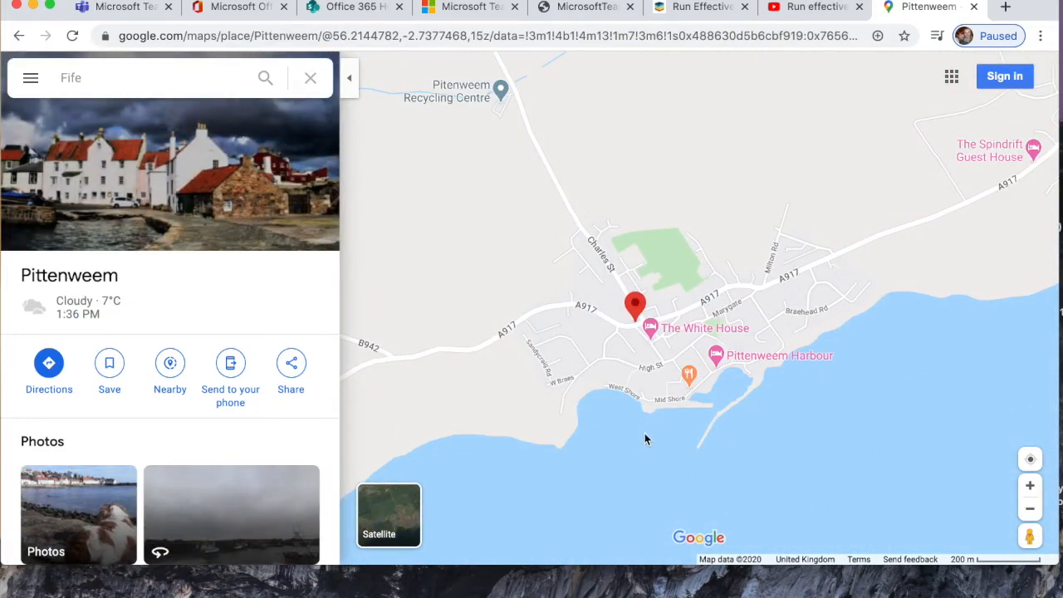
- Find St Andrews on the map north of Pittenweem and open its place details
left_click_drag(823, 216, 495, 451)
left_click(1030, 509)
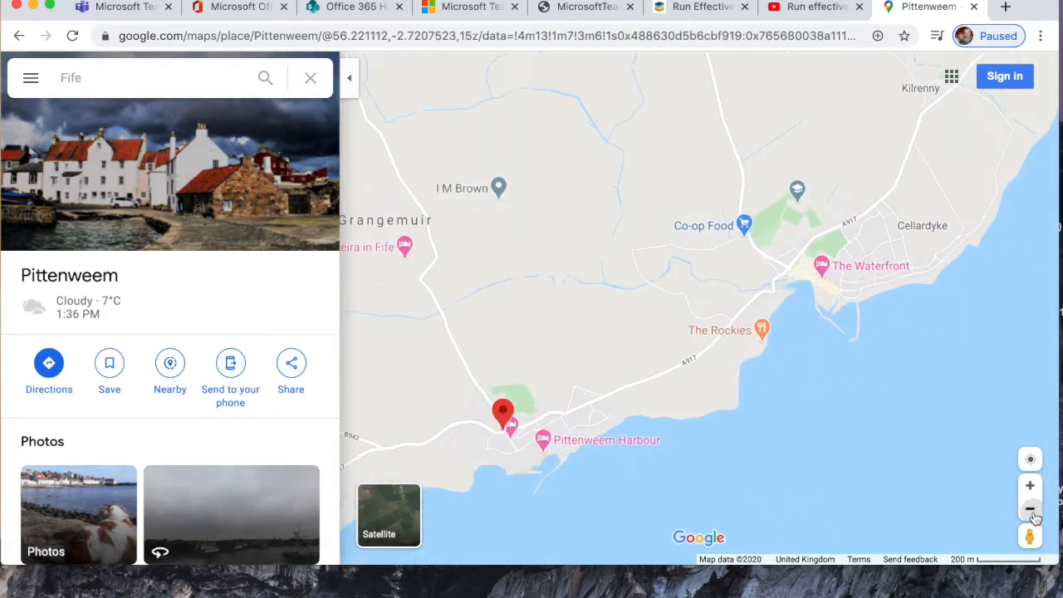
left_click(1030, 509)
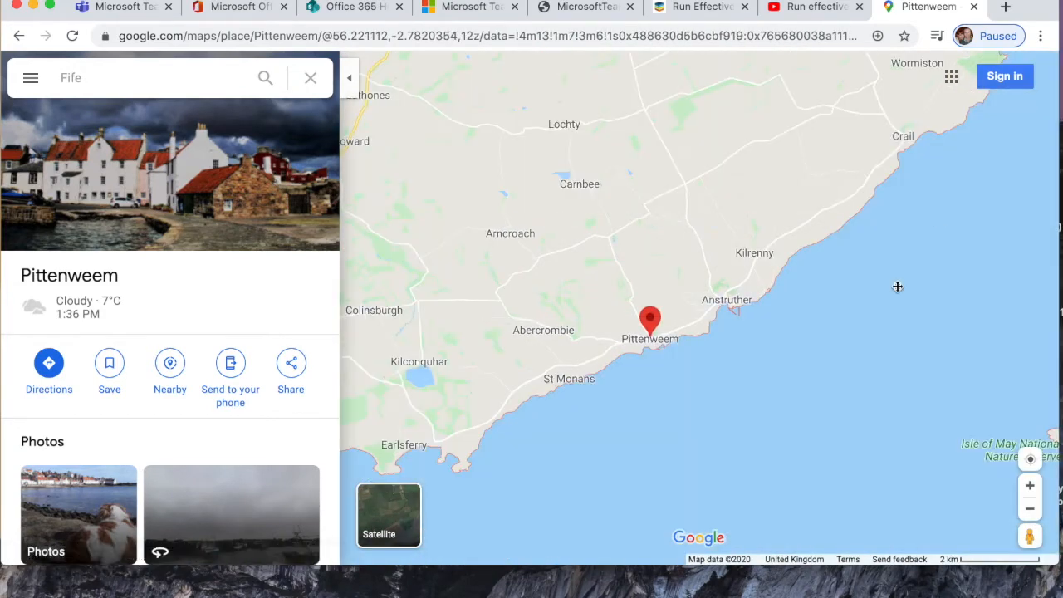
left_click_drag(914, 254, 754, 468)
left_click_drag(698, 292, 862, 385)
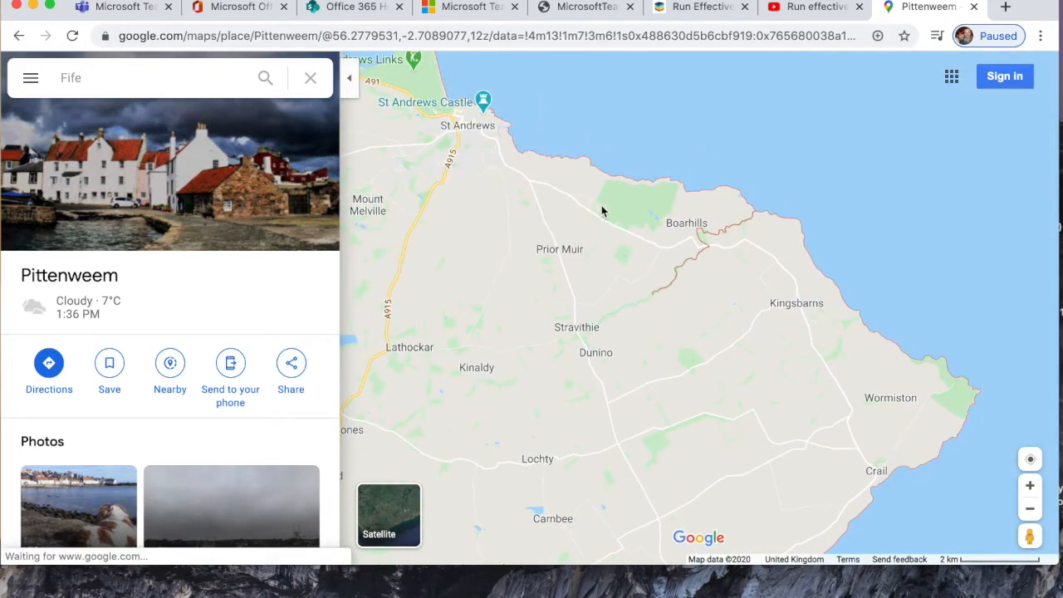
left_click_drag(603, 208, 828, 298)
left_click(693, 221)
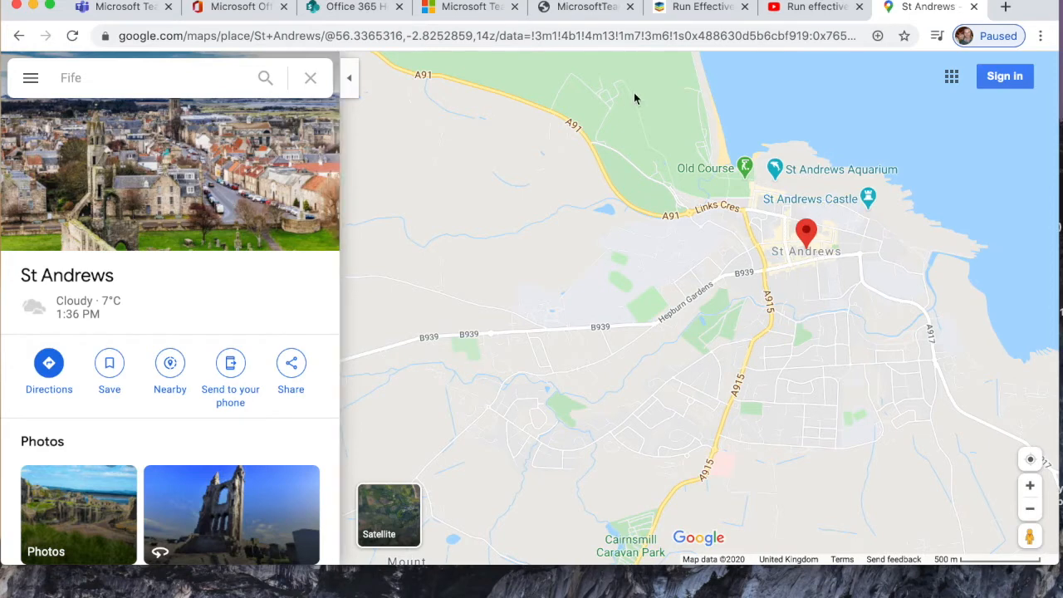
- Switch to the Word document "Two Town Study example for lesson" and place the cursor in the title line
mouse_move(718, 596)
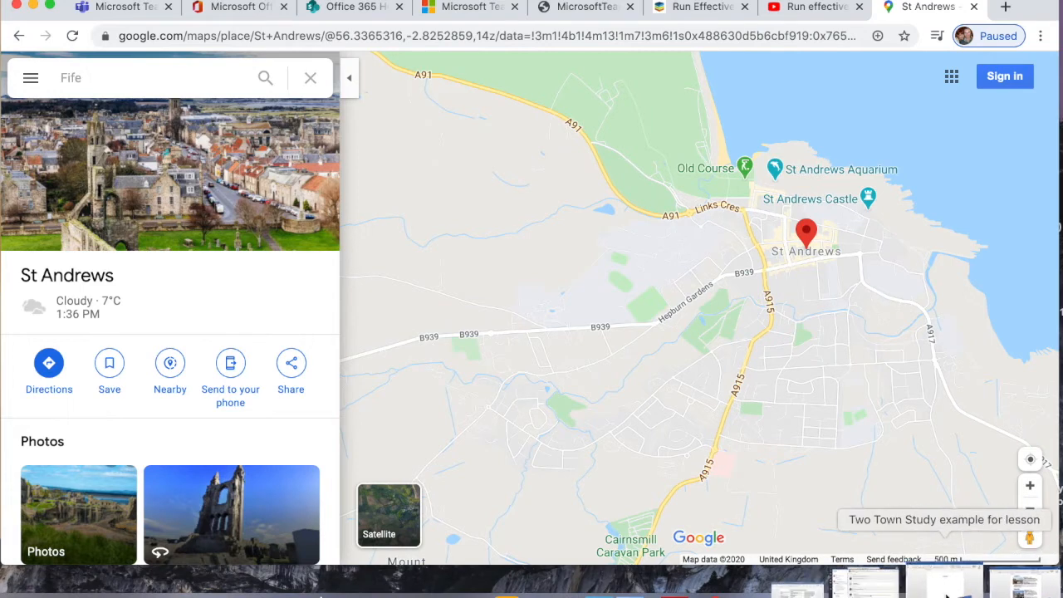
left_click(964, 583)
mouse_move(616, 17)
left_mouse_down()
mouse_move(644, 15)
mouse_move(619, 19)
mouse_move(628, 21)
left_mouse_up()
left_click(575, 194)
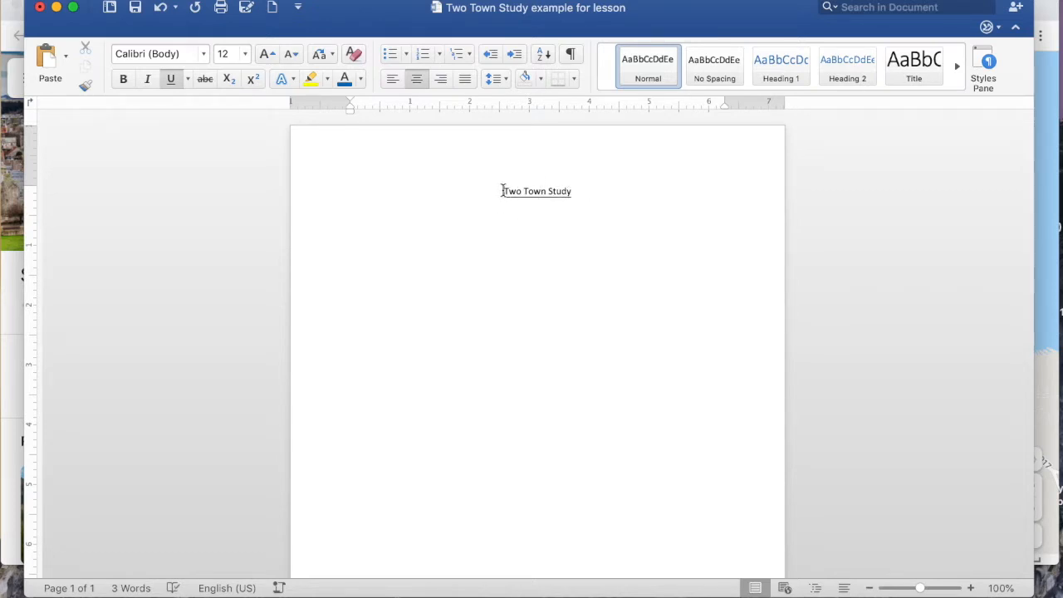
- Try left, justified and right alignment on the Two Town Study title, and return it to centred
key("super+l")
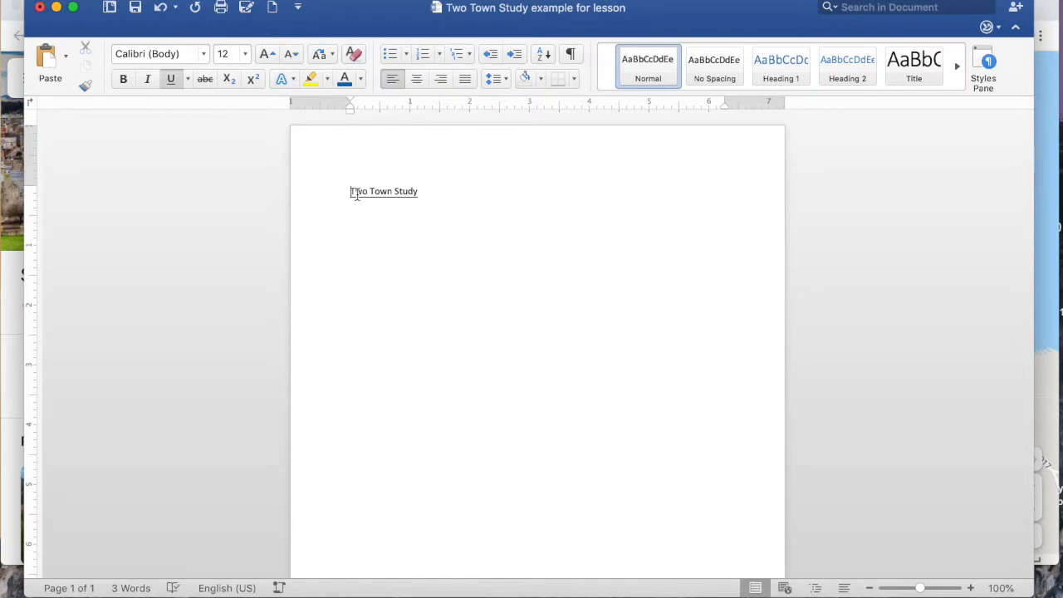
left_click_drag(427, 194, 345, 193)
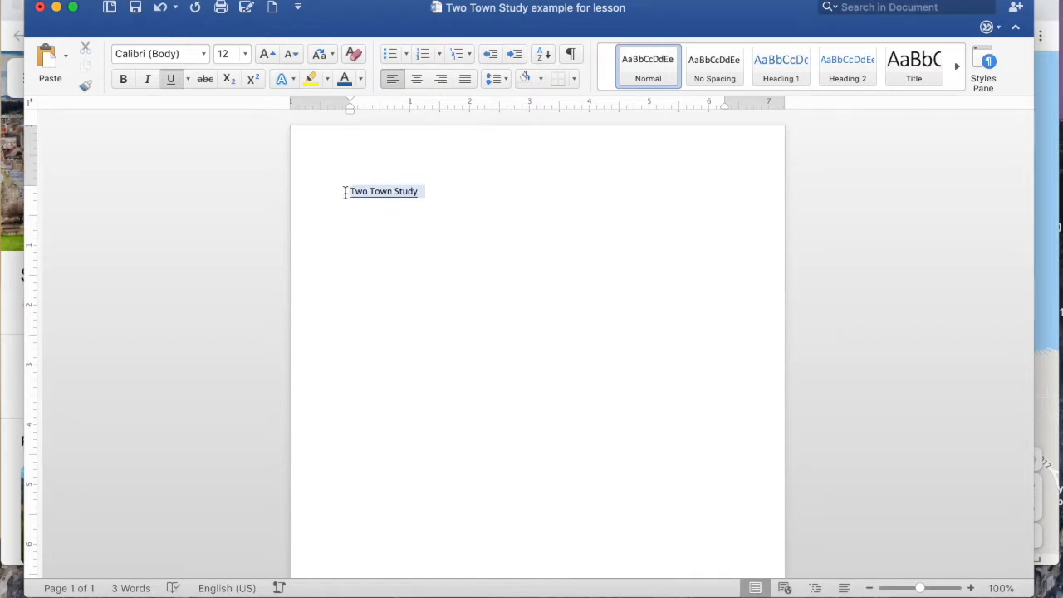
left_click(366, 195)
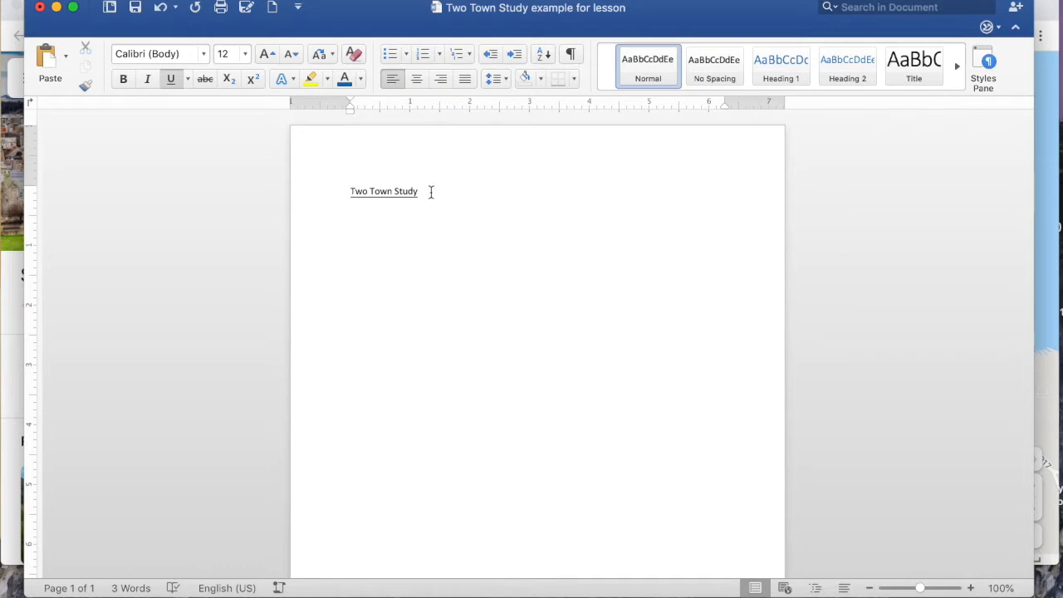
left_click_drag(374, 191, 351, 191)
left_click(352, 191)
left_click(465, 80)
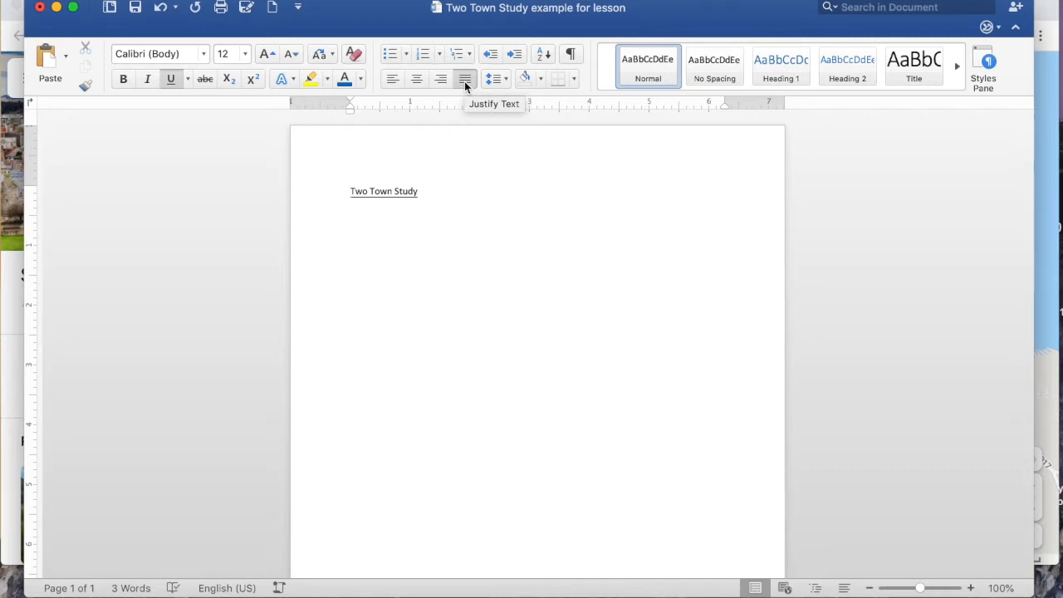
left_click(443, 84)
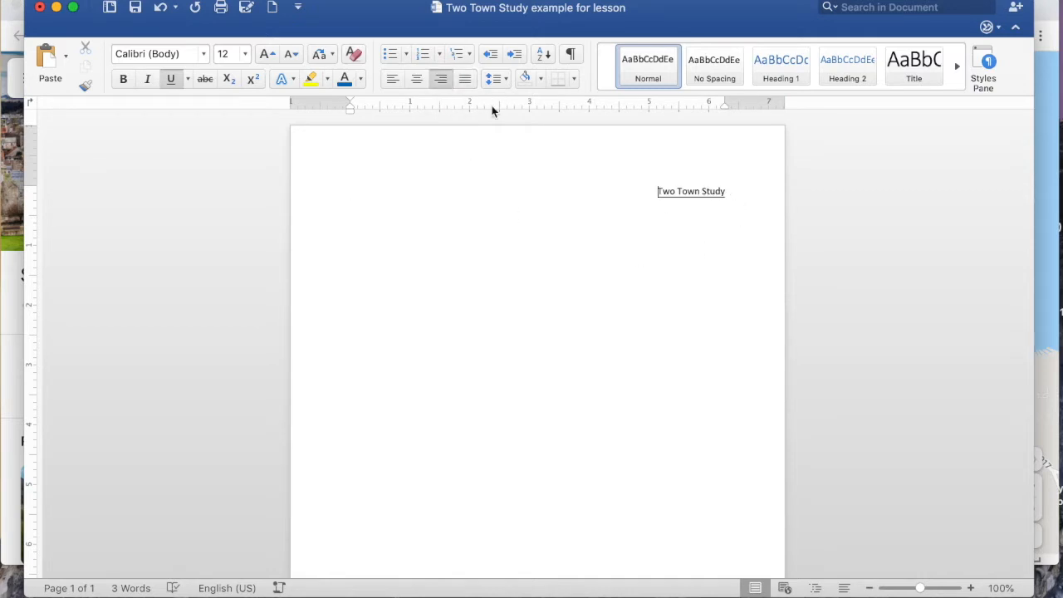
left_click(417, 83)
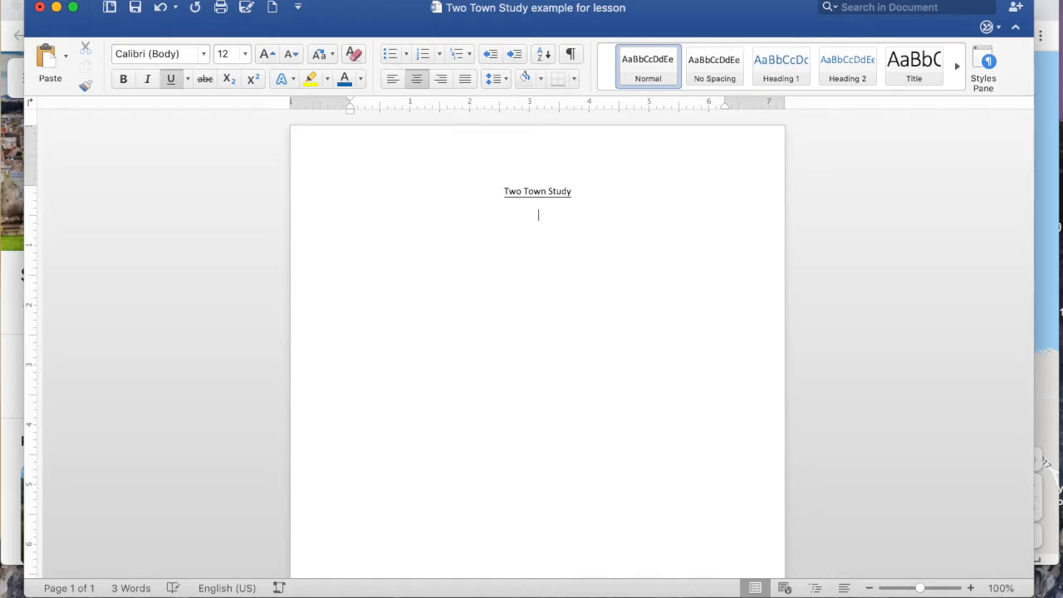
- Enter "St Andrews" as a left-aligned line beneath the title and remove its underline
left_click(390, 82)
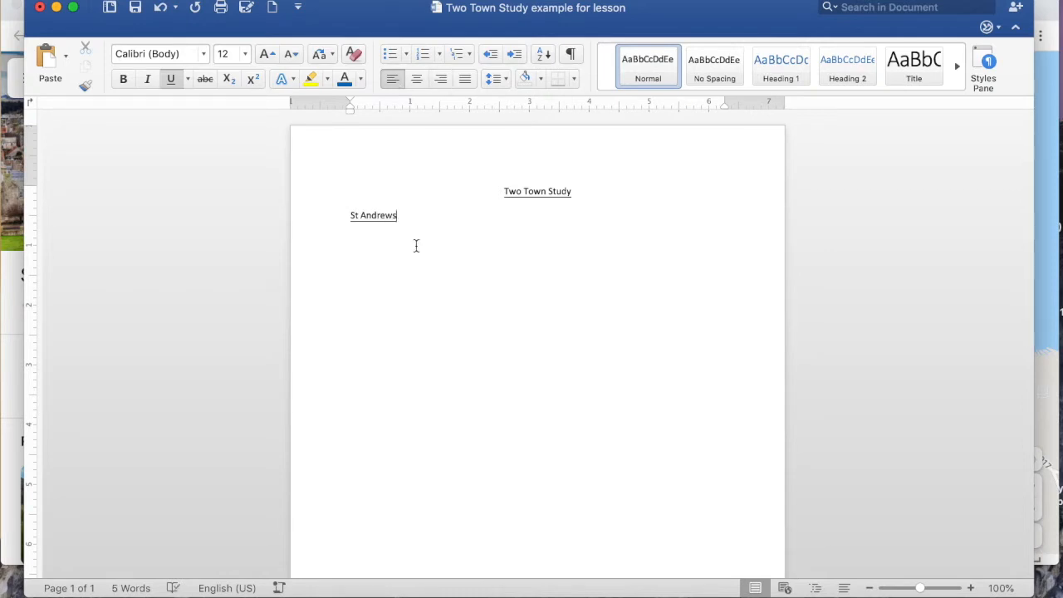
left_click(390, 224)
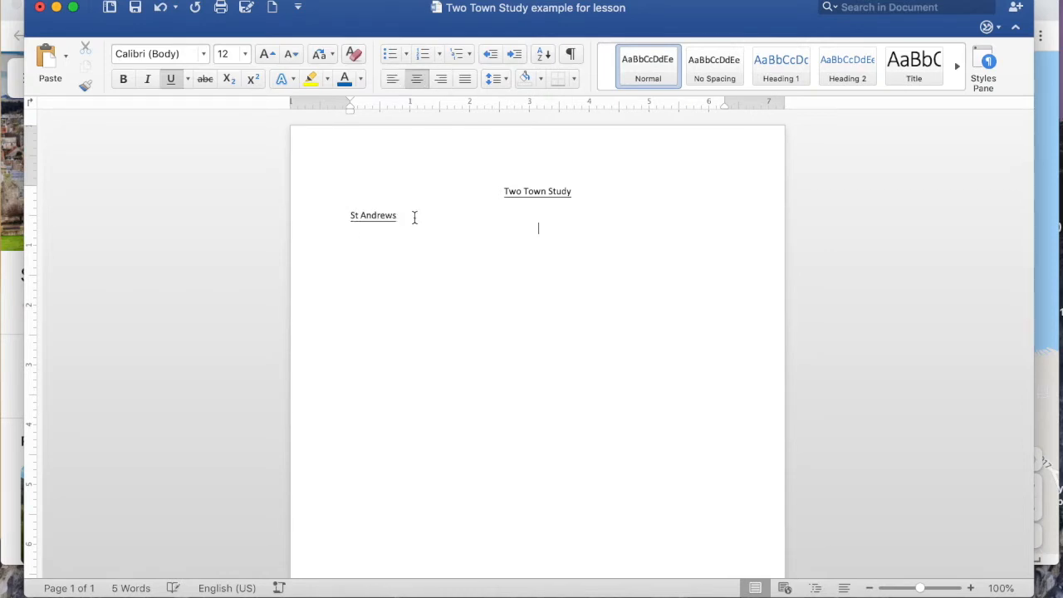
triple_click(375, 218)
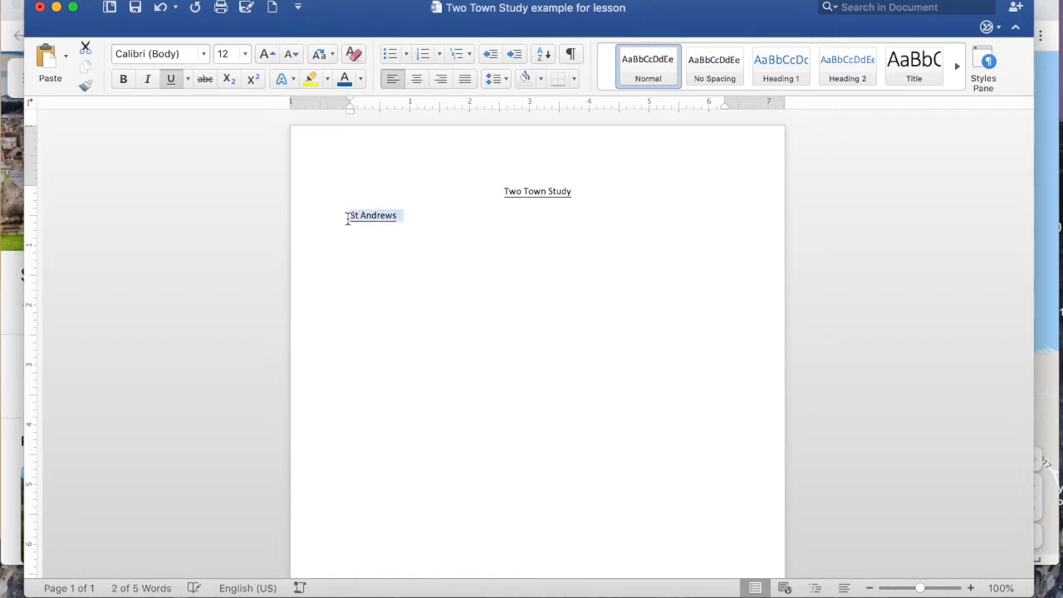
left_click(170, 83)
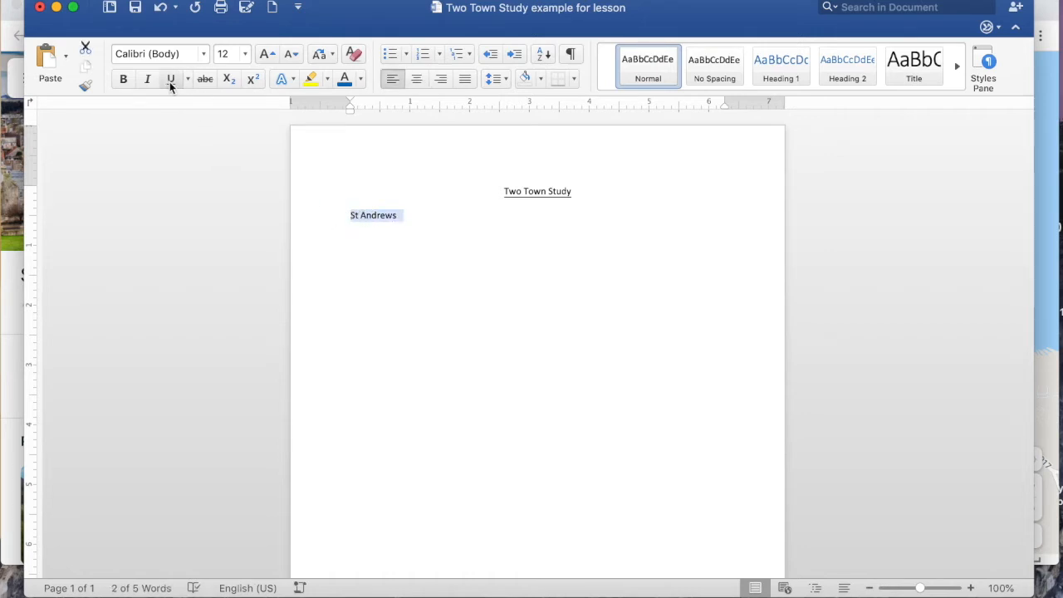
- Add a new line reading "Population" below St Andrews
left_click(403, 220)
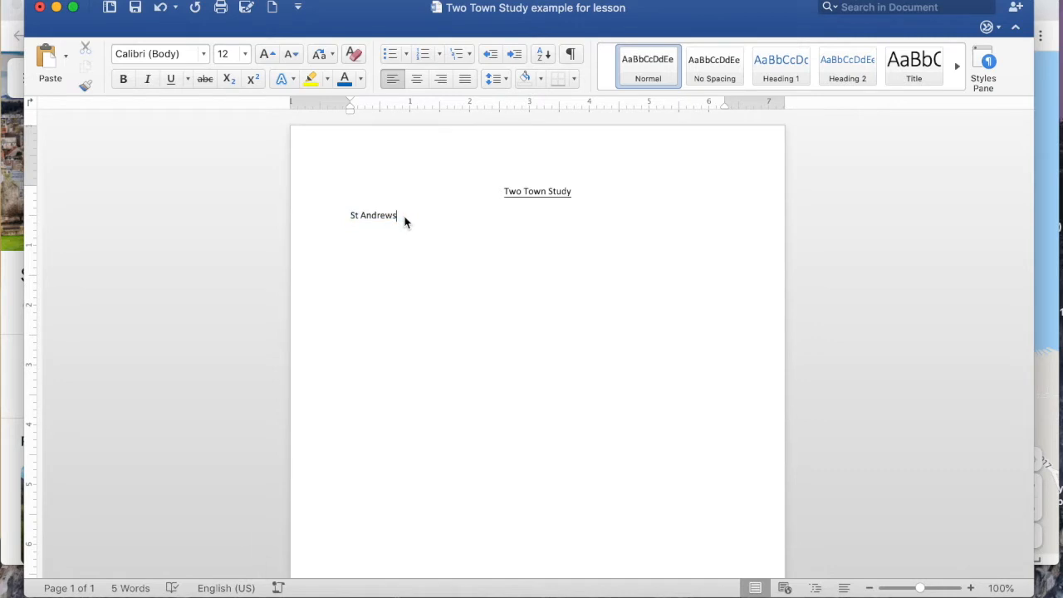
key("Return")
type("Population")
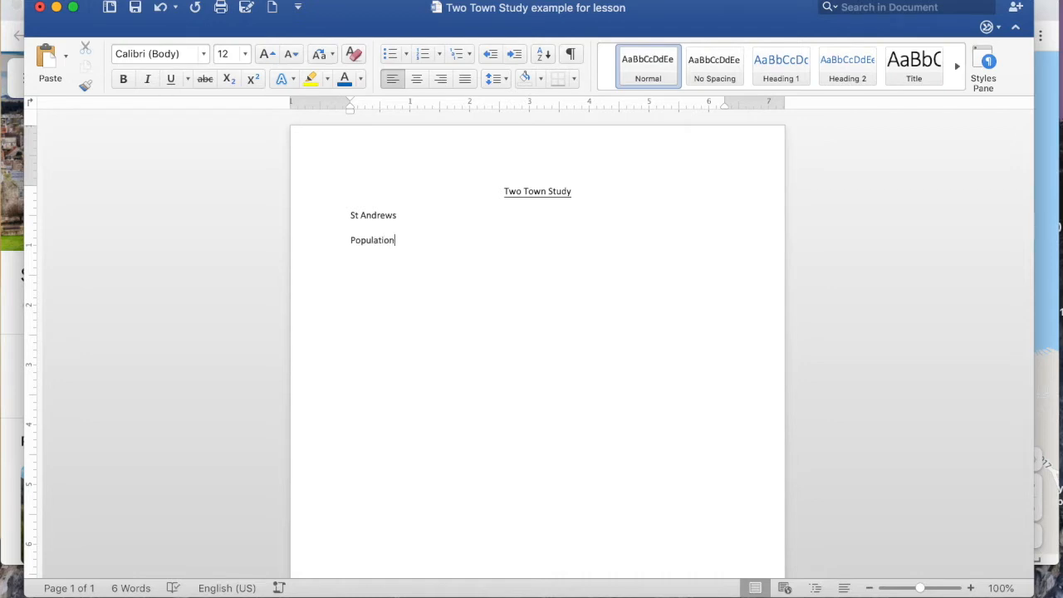
- Consult the finished "Two Town Study example" document and add the line "Things to do and see:" below Population in the lesson document
key("Return")
mouse_move(944, 586)
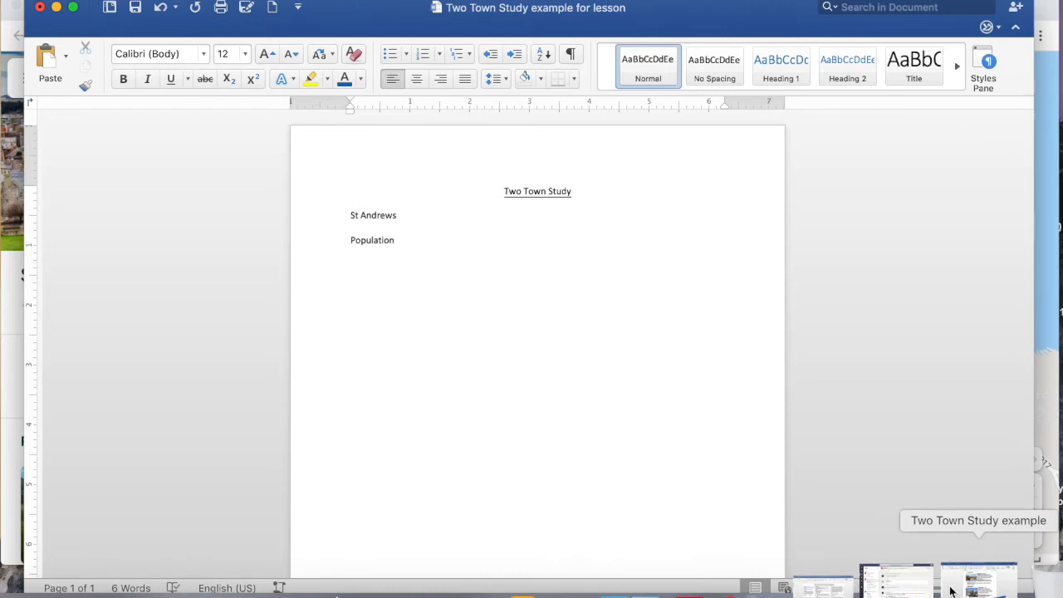
left_click(959, 589)
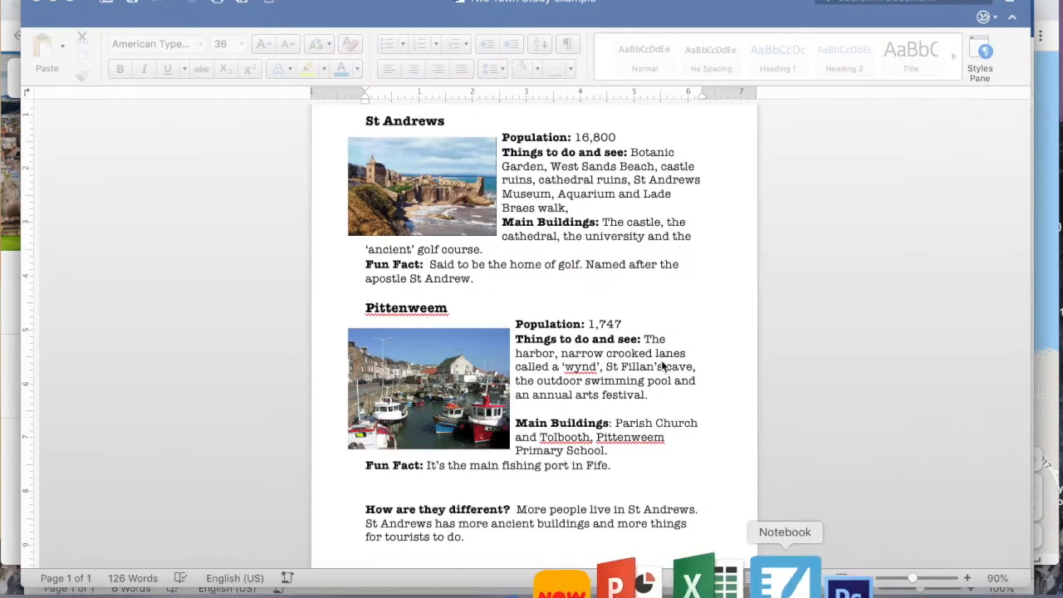
left_click(56, 1)
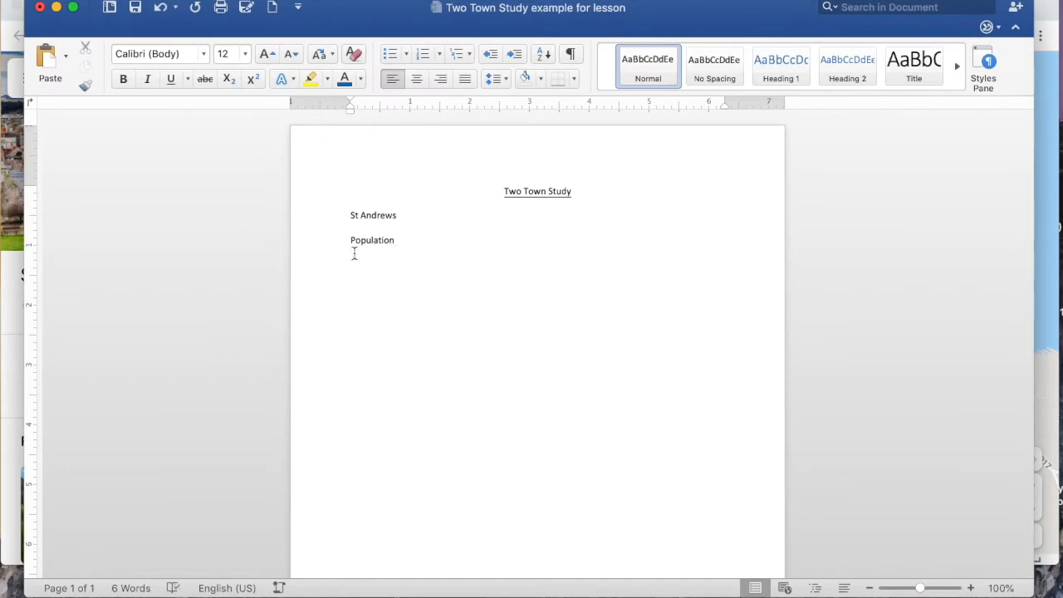
type("Things to do and see:")
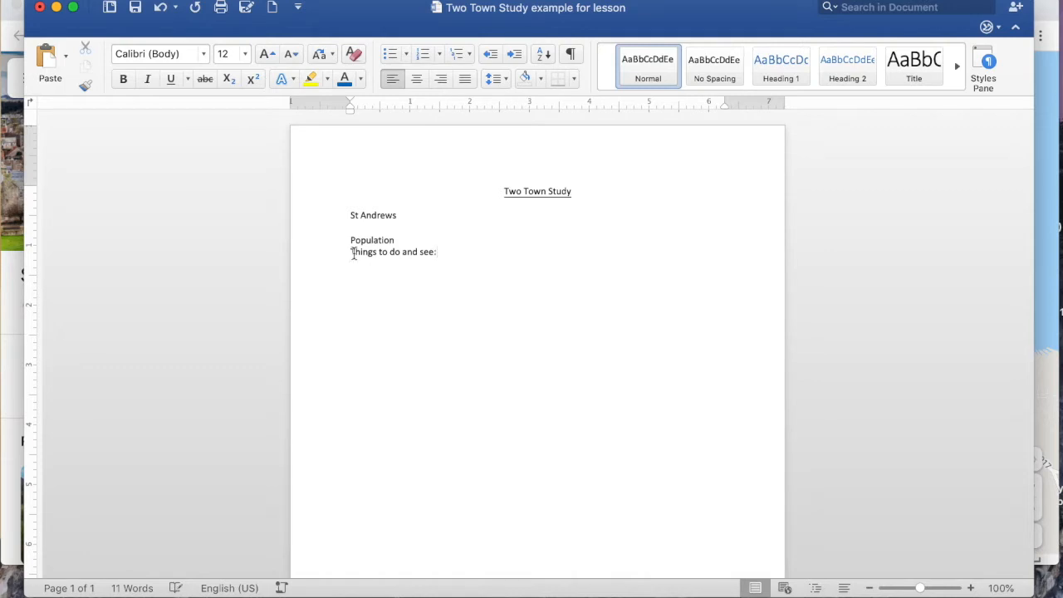
- Add a colon after "Population" and start a new line below "Things to do and see:"
left_click(399, 240)
type(":")
left_click(456, 253)
left_click_drag(683, 16, 683, 37)
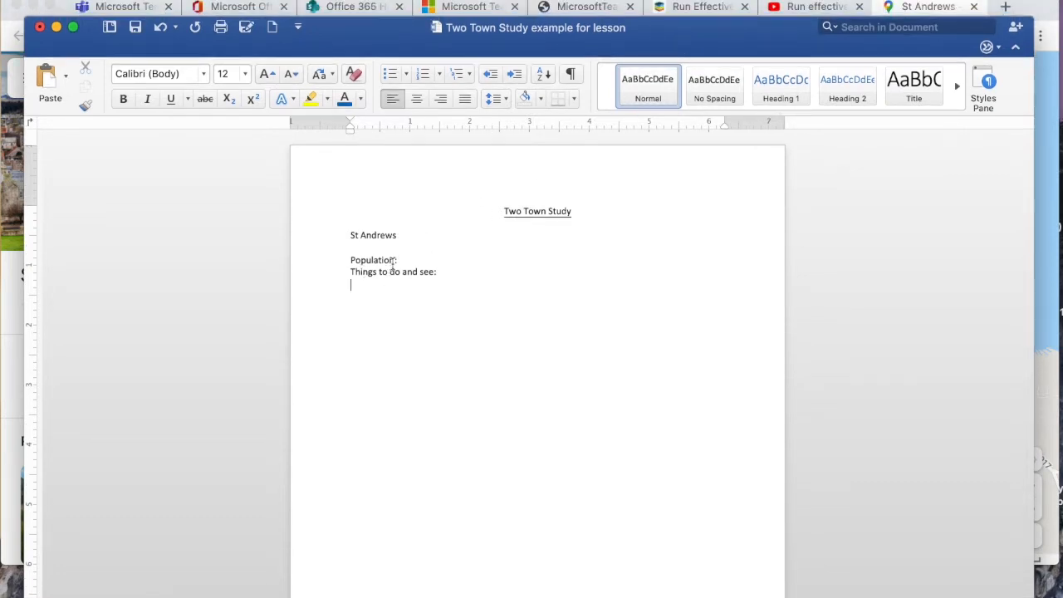
key("Return")
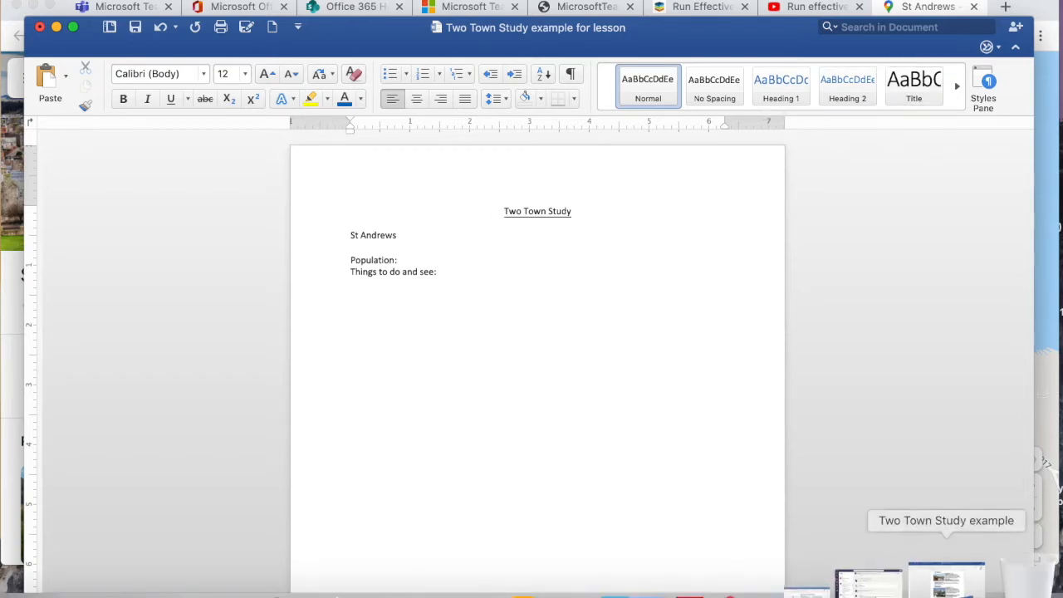
- Check the finished example again and add the lines "Main buildings:" and "Fun Fact:" to the St Andrews section
left_click(955, 592)
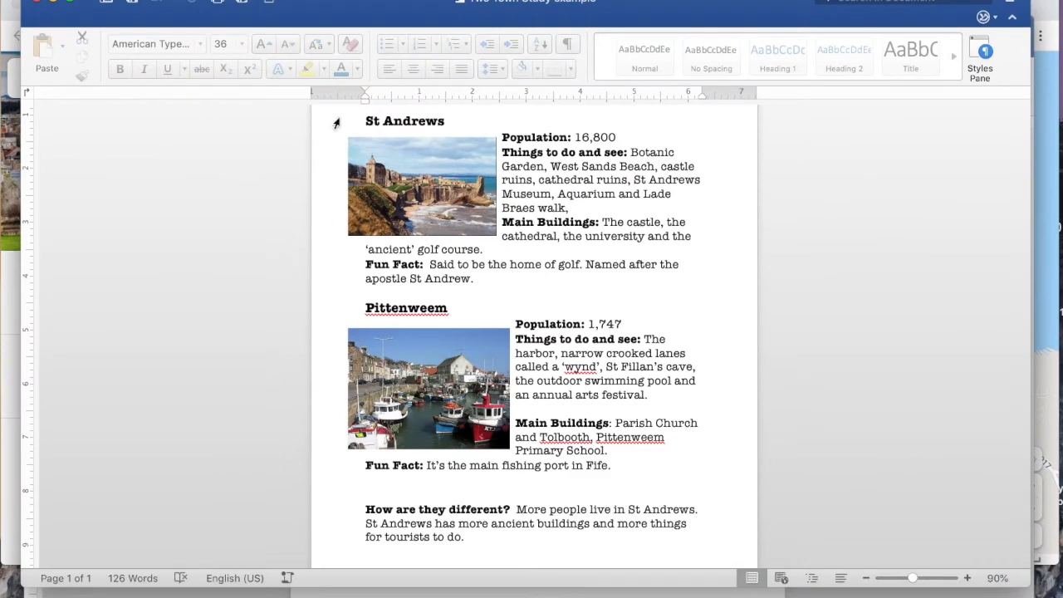
left_click(52, 3)
left_click(380, 282)
type("M")
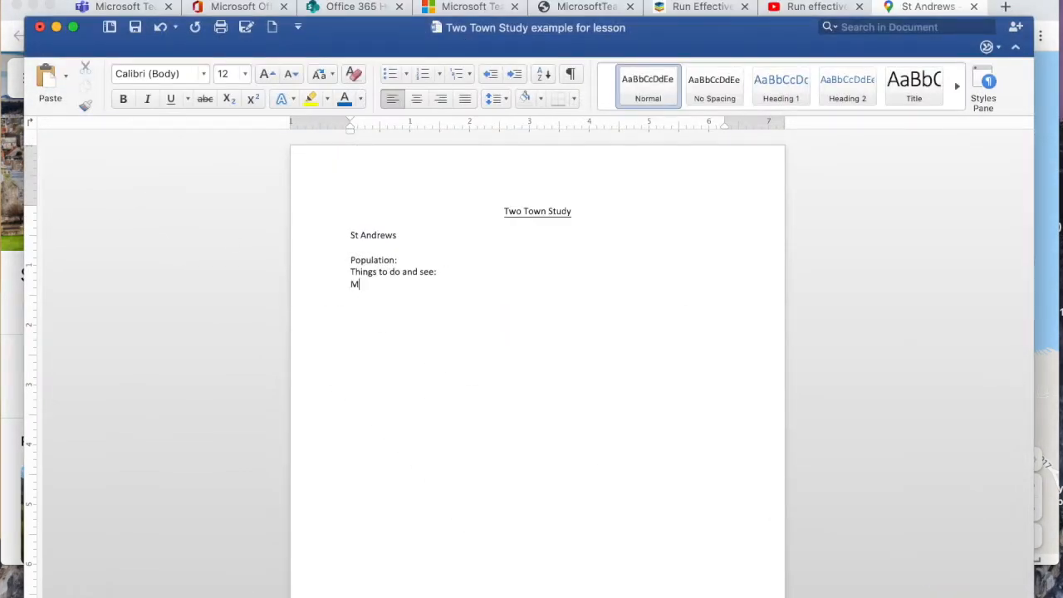
type("ain buildings: ")
type("F")
type("un Fact:")
- Enter the second town name "Pittenweem" below the St Andrews section, leaving a blank line in between
left_click(414, 310)
left_click(392, 264)
left_click(394, 300)
key("Return")
type("Pitten")
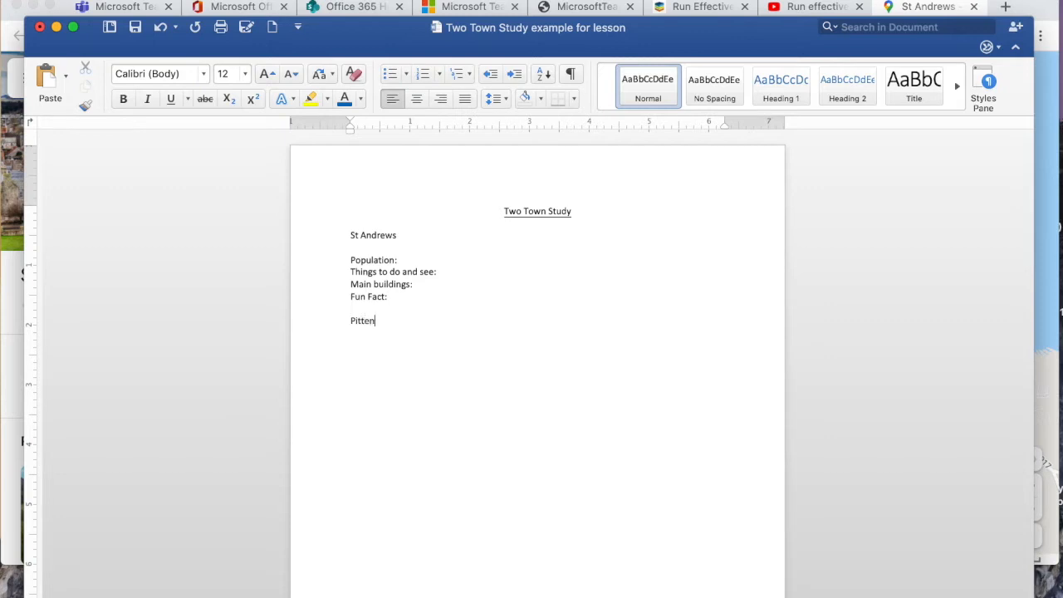
type("weem")
- Copy the four St Andrews headings from Population to Fun Fact and paste them below Pittenweem, after a blank line
left_click(402, 299)
left_click_drag(403, 299, 351, 259)
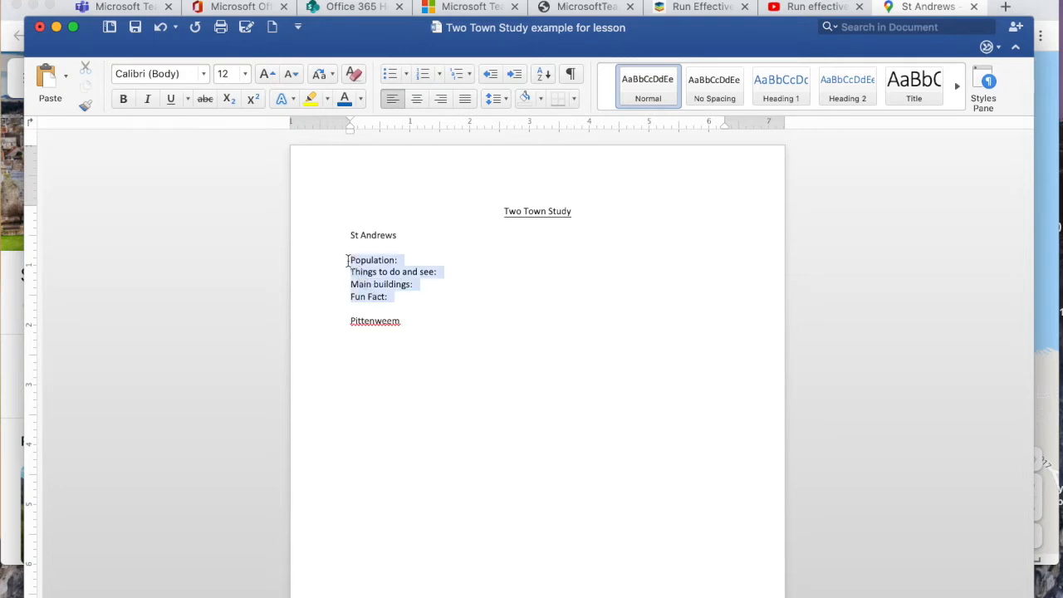
left_click(436, 309)
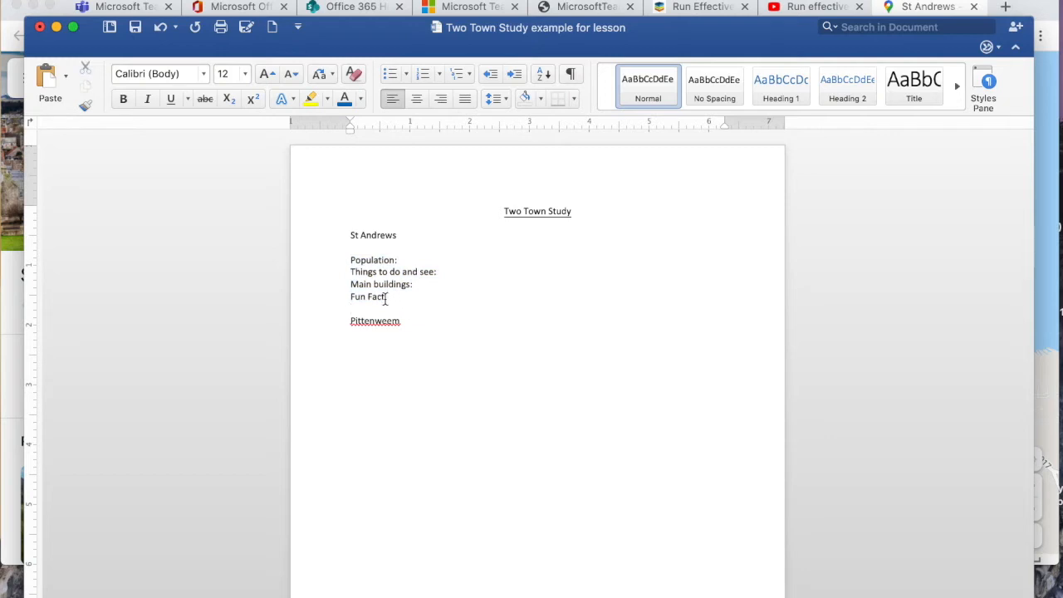
left_click_drag(392, 299, 352, 260)
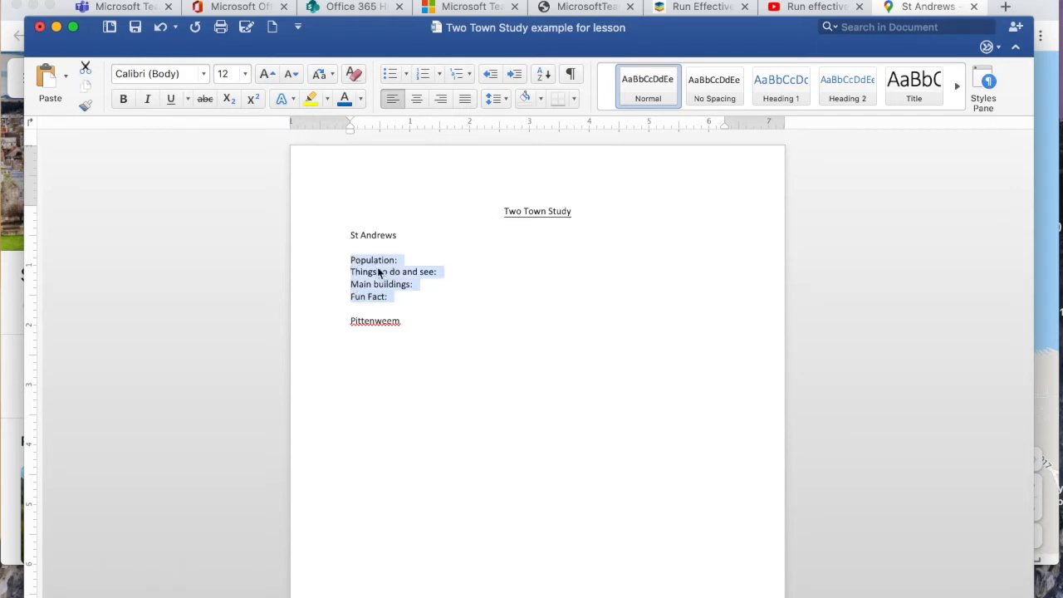
right_click(378, 273)
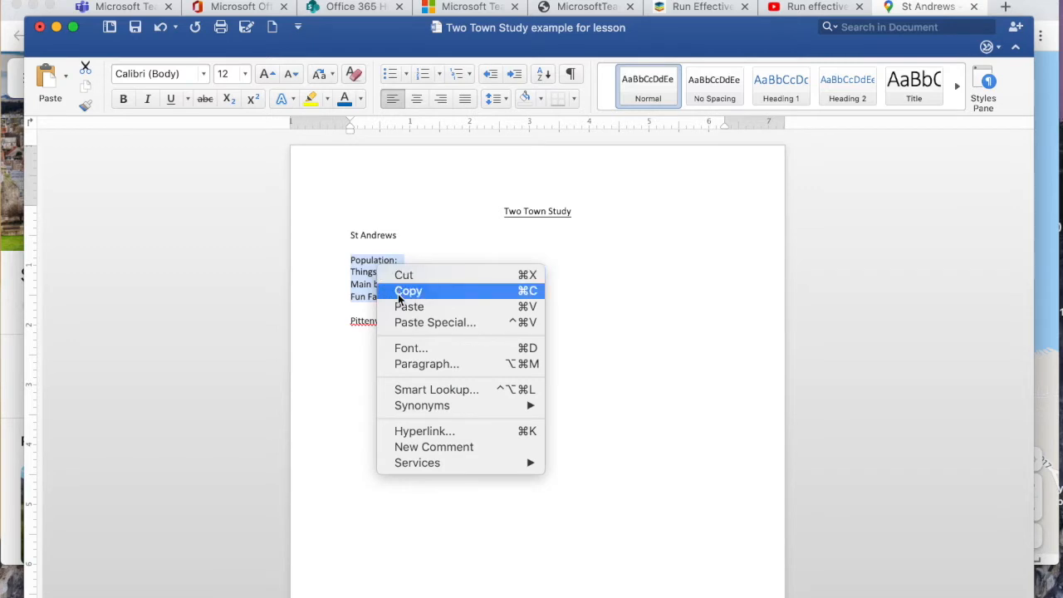
left_click(398, 293)
left_click(408, 325)
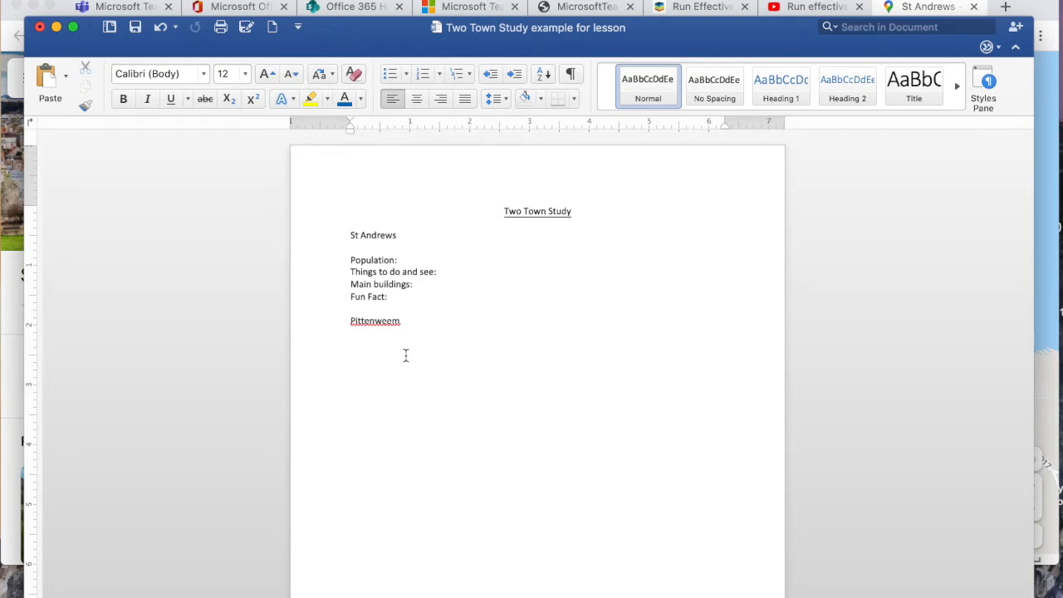
key("Return")
right_click(354, 351)
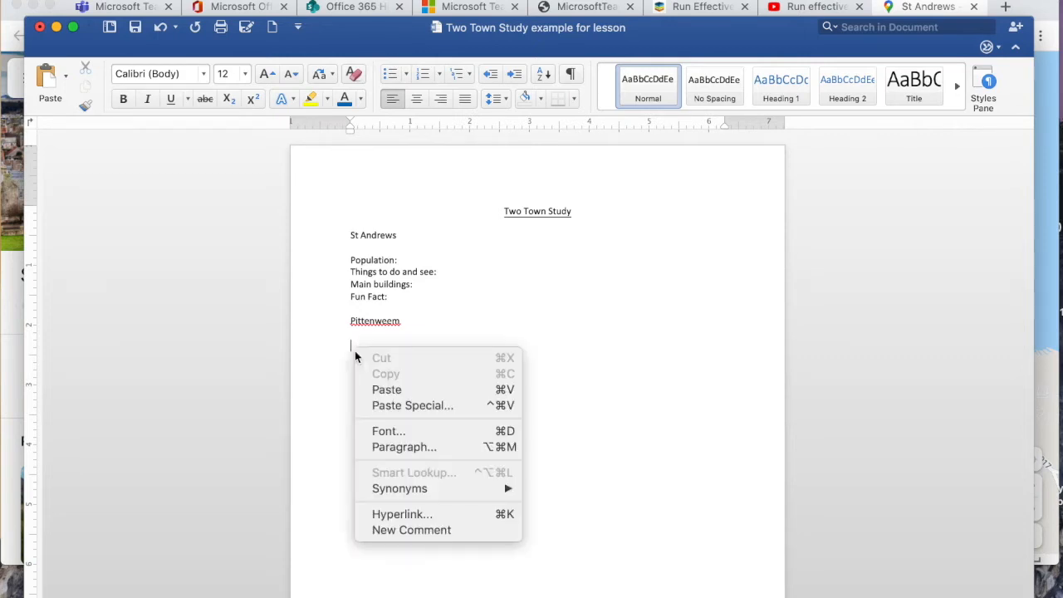
left_click(382, 389)
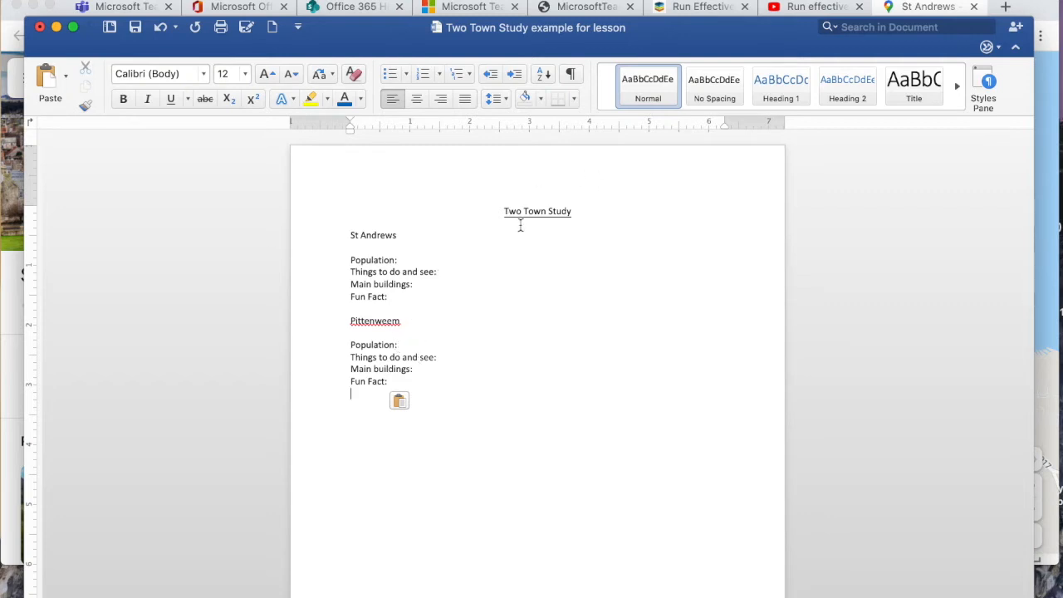
- Switch to the Chrome browser and search Google for "st andrews" in a new tab
left_click(401, 262)
left_click(1043, 8)
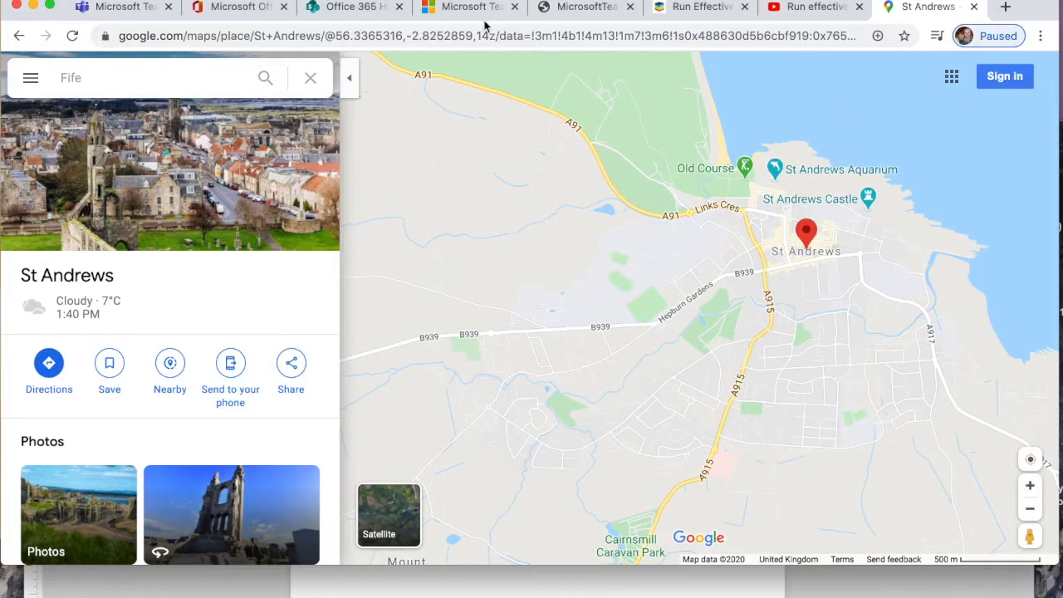
left_click(1006, 7)
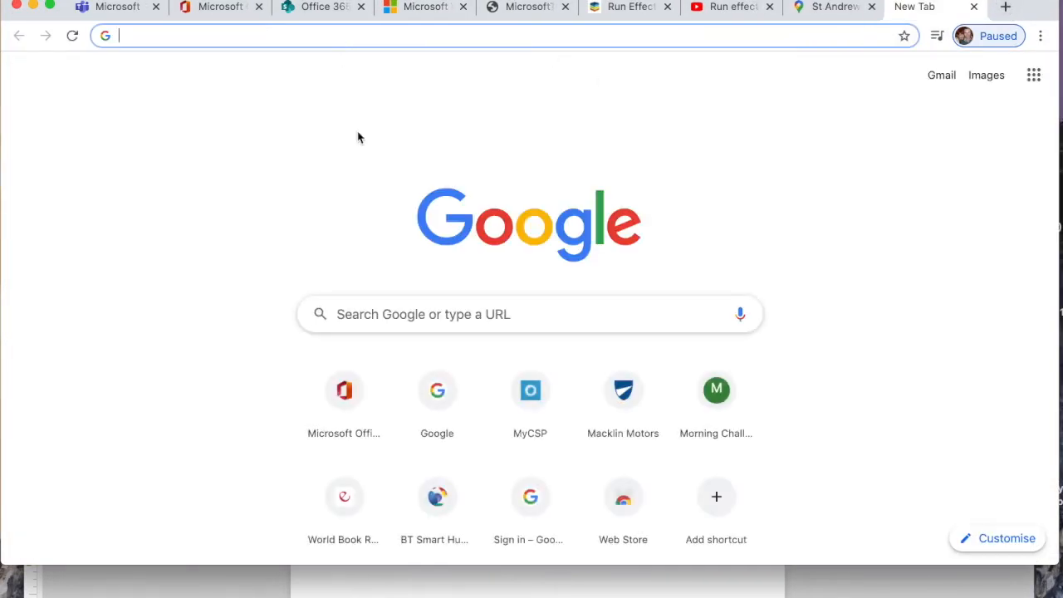
left_click(364, 314)
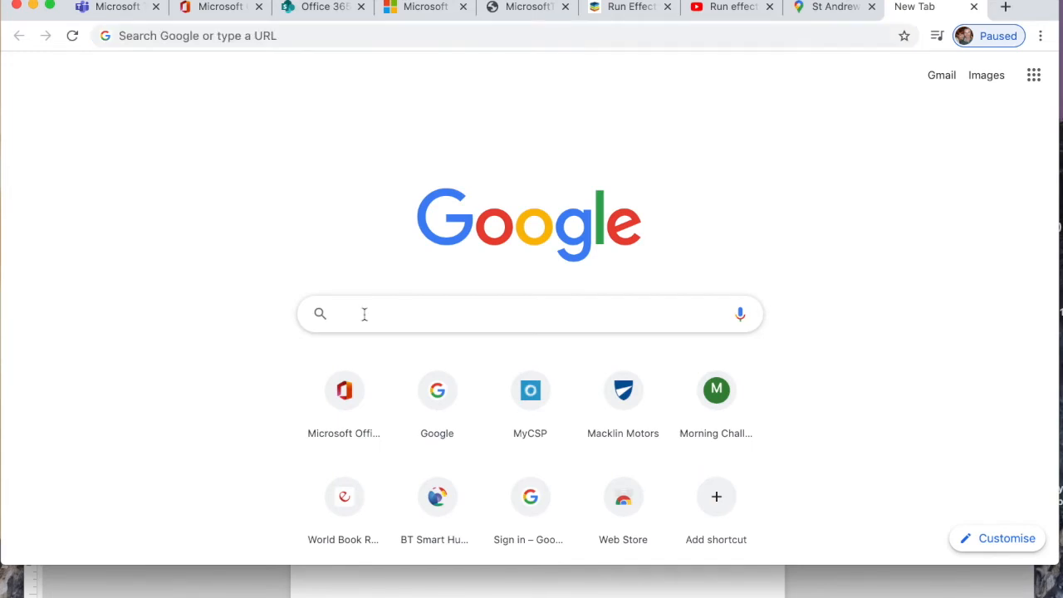
type("st andres")
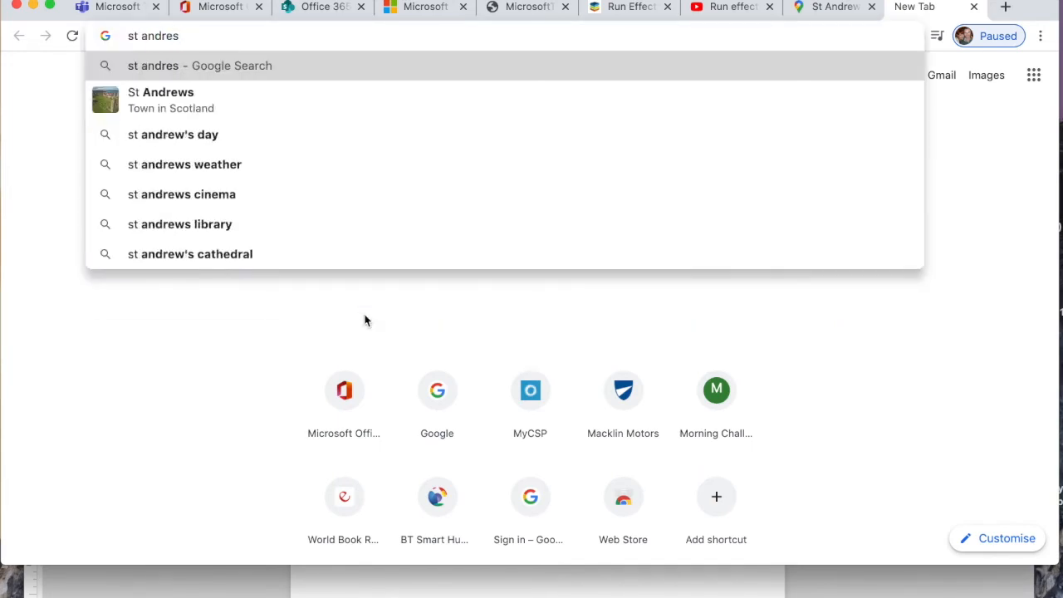
key("Return")
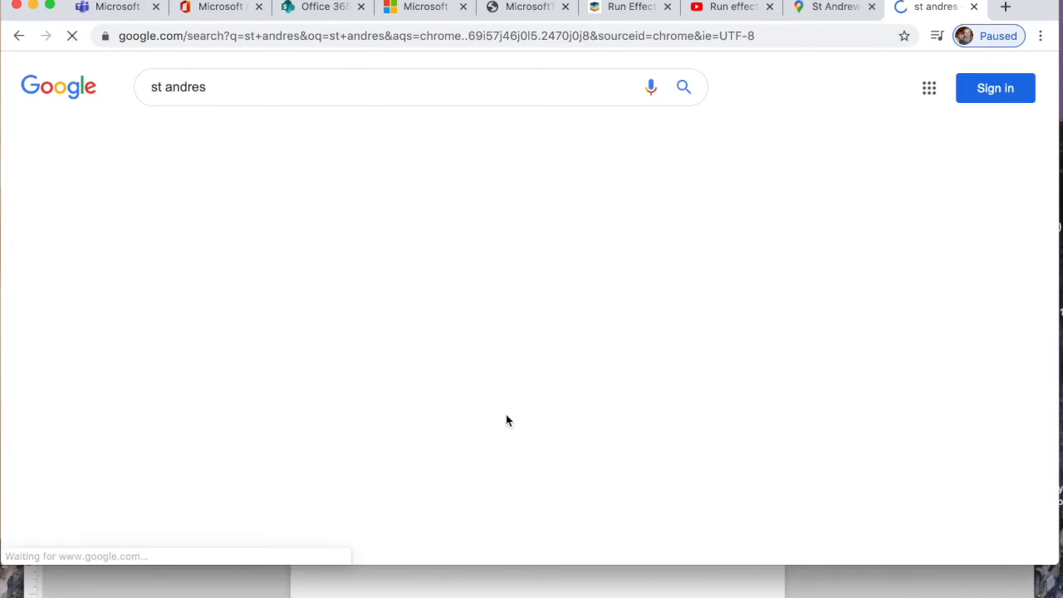
left_click(197, 83)
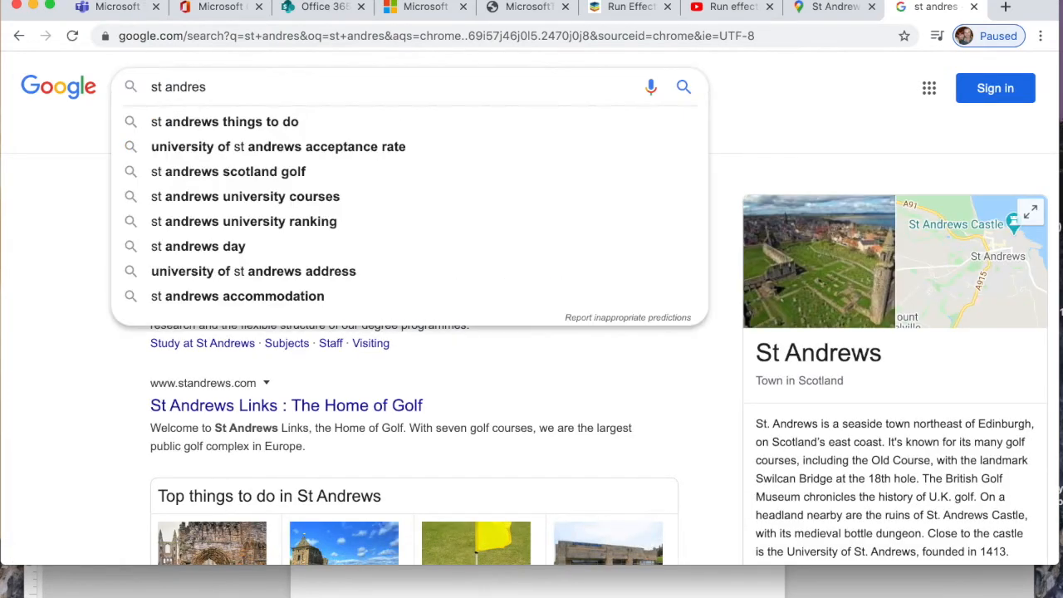
type("w")
key("Return")
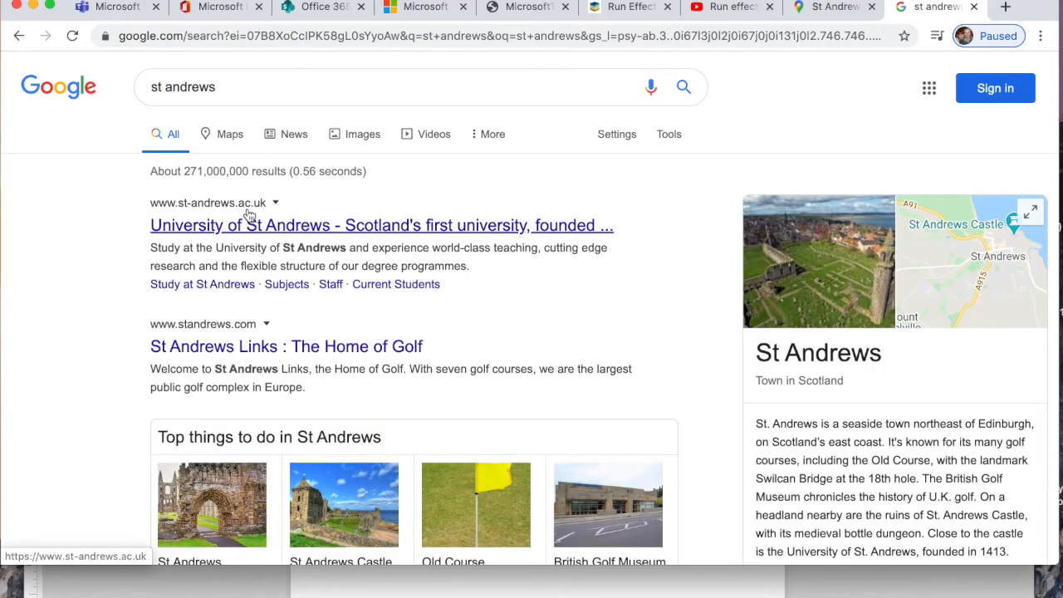
- Browse the image results for St Andrews and open the Britannica photo of the castle ruins on the coast
left_click(366, 138)
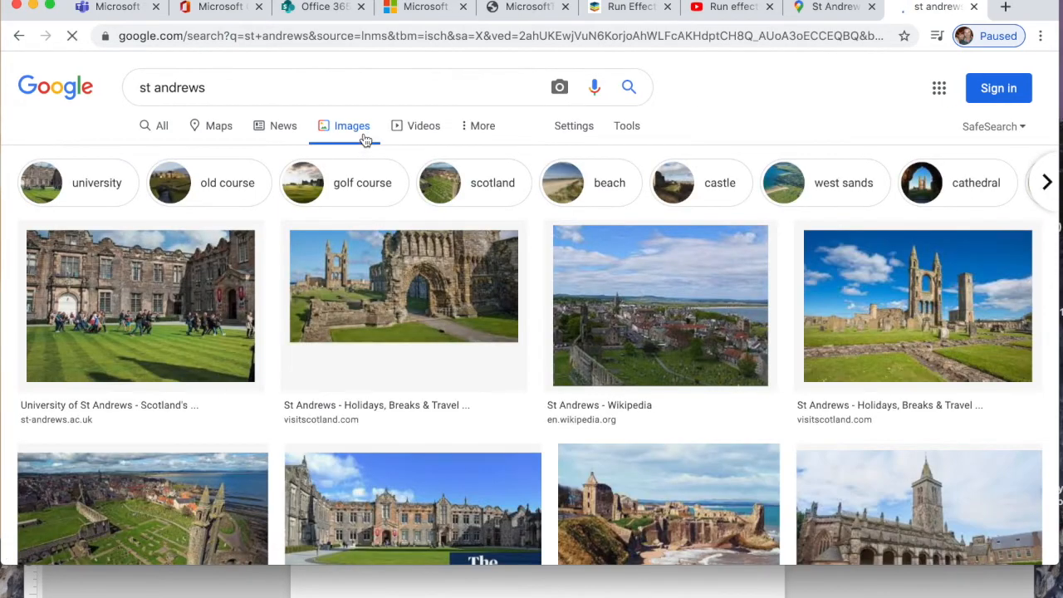
scroll(393, 281, "down", 6)
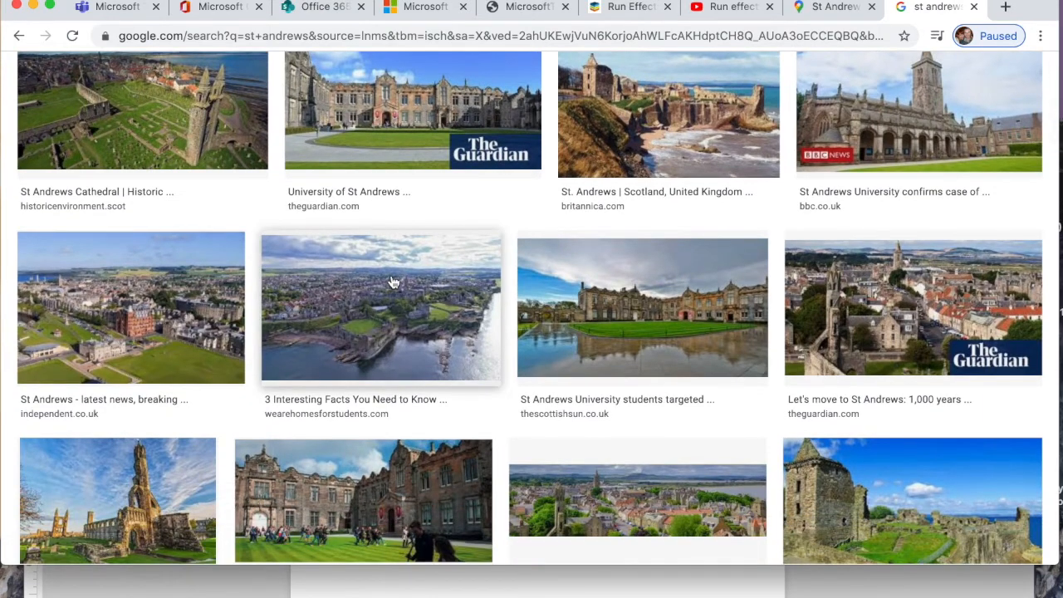
scroll(393, 281, "down", 1)
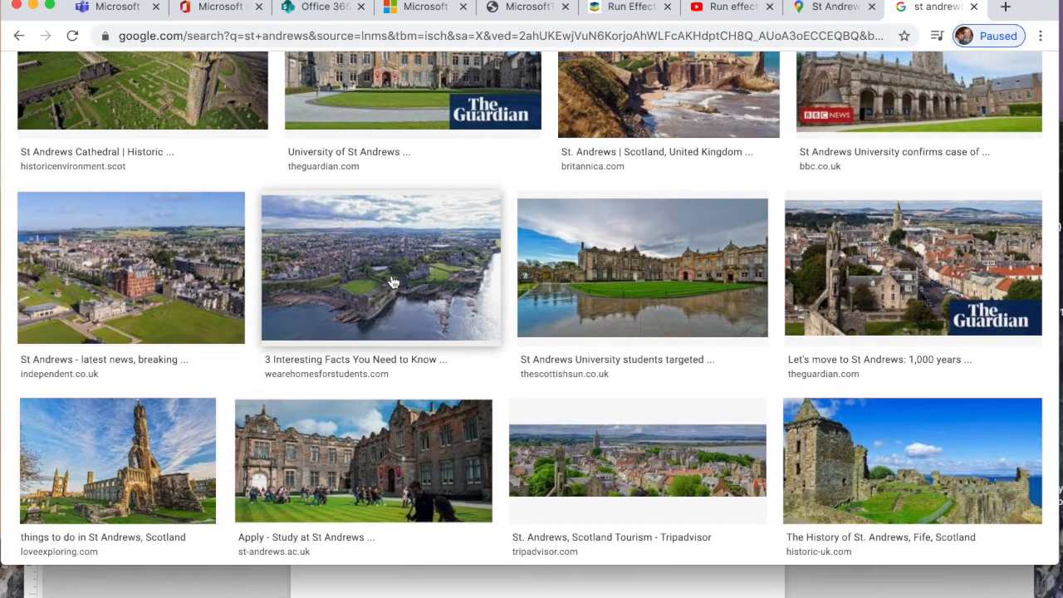
scroll(393, 281, "down", 1)
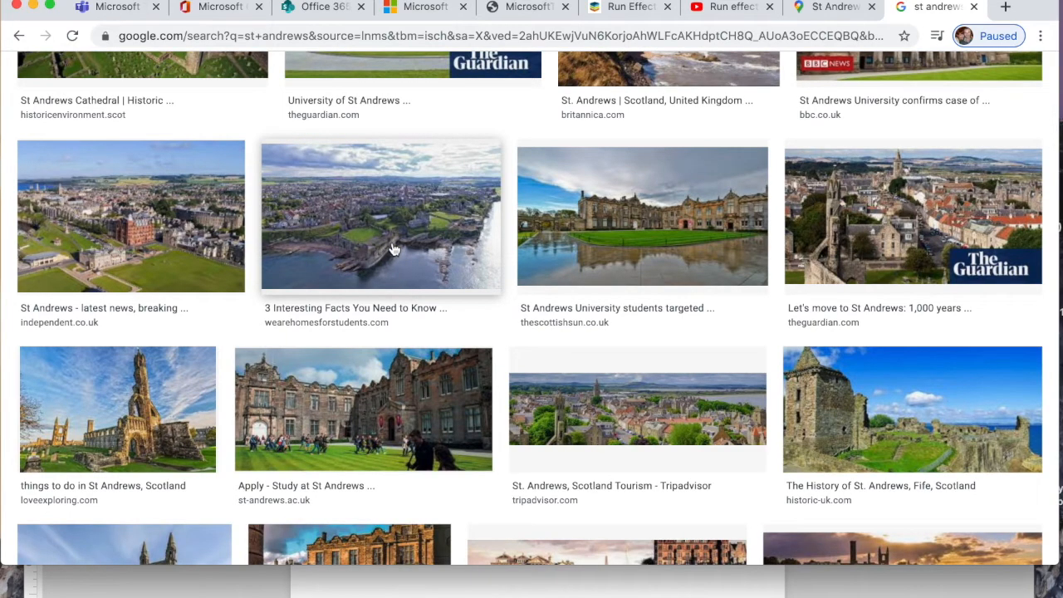
scroll(392, 249, "up", 8)
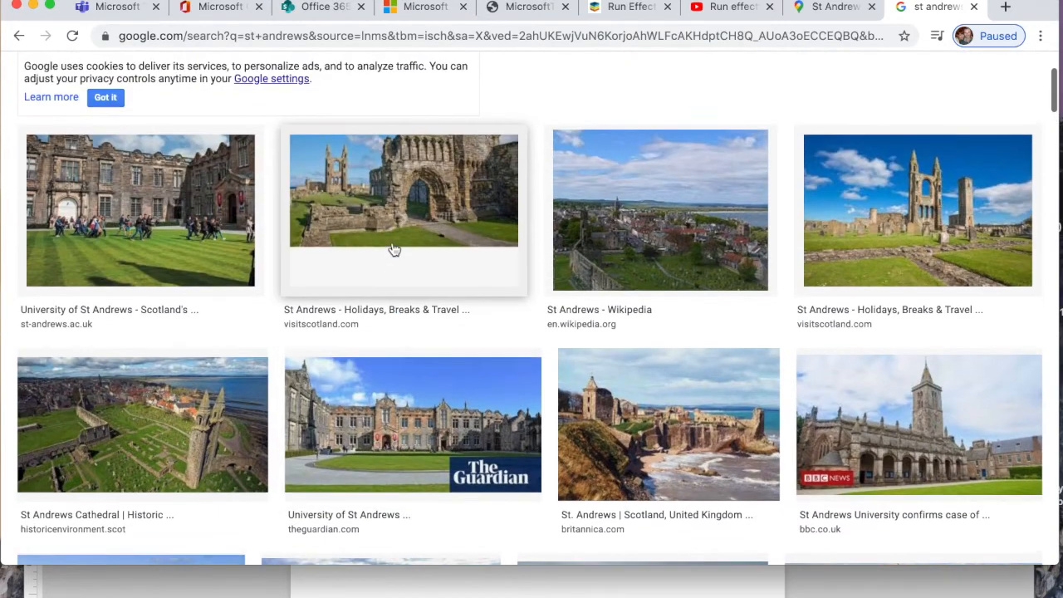
scroll(395, 250, "up", 1)
scroll(395, 250, "down", 1)
scroll(395, 250, "down", 3)
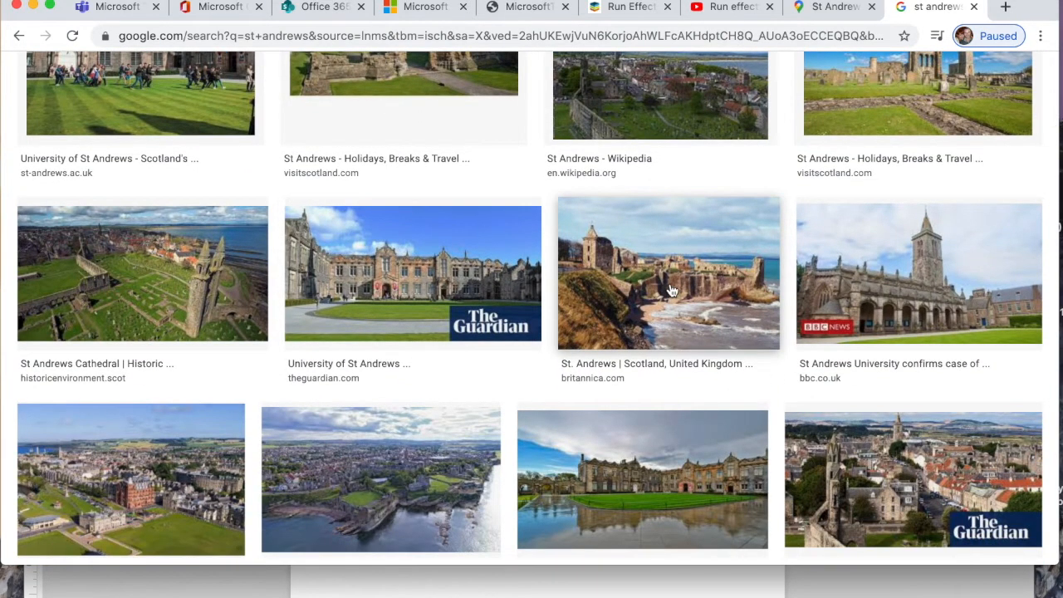
left_click(672, 289)
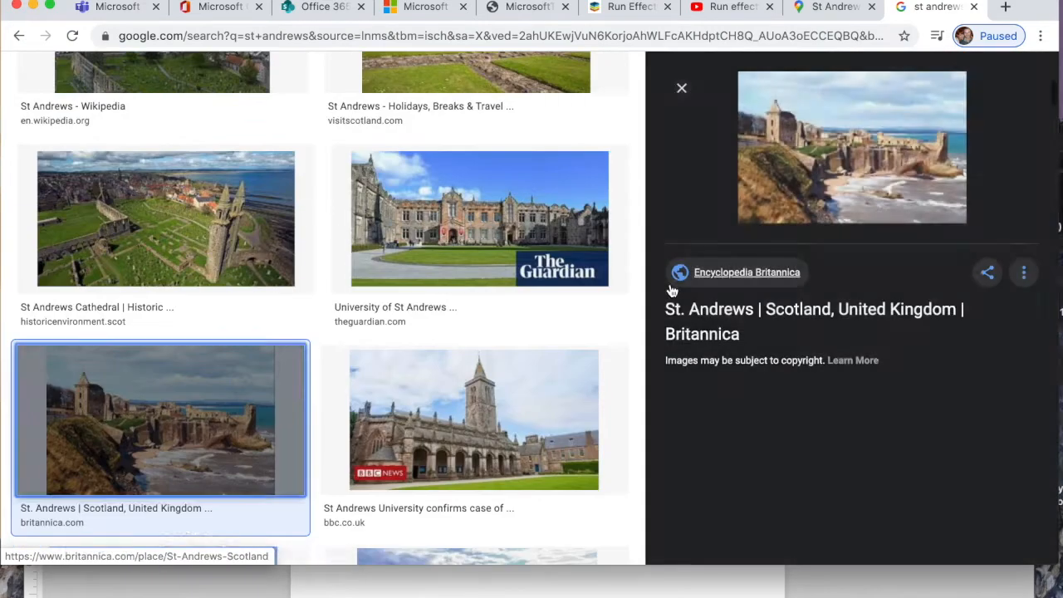
- Copy the enlarged Britannica castle image and switch back to the Word document "Two Town Study example for lesson"
right_click(852, 208)
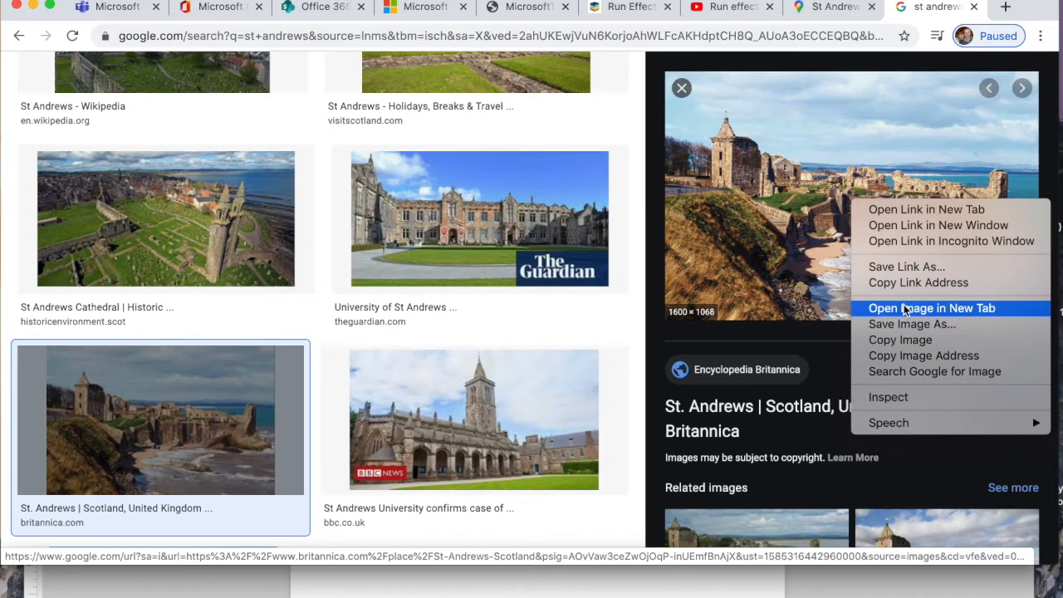
left_click(823, 247)
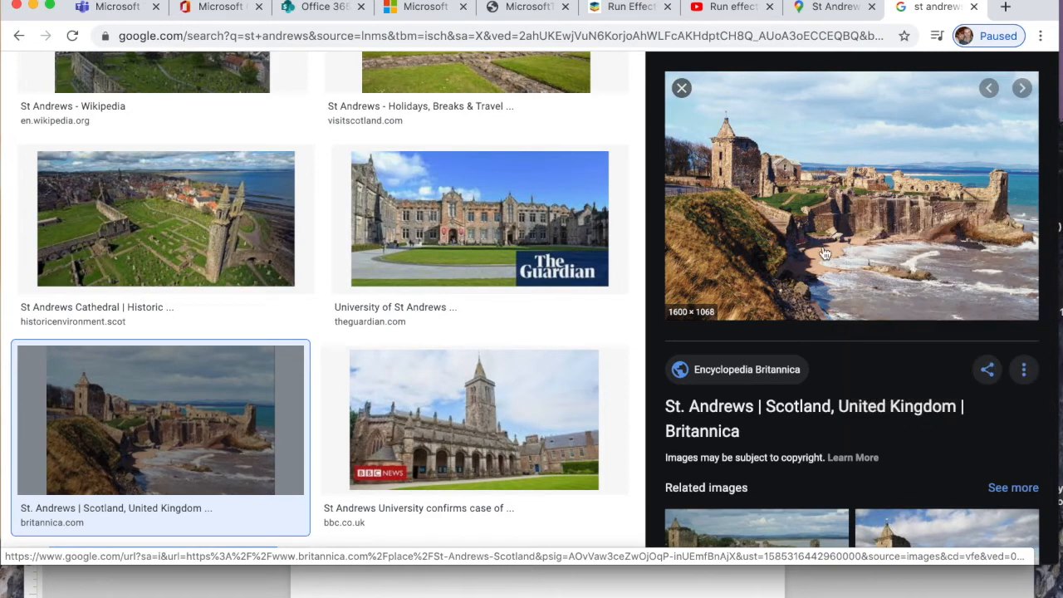
right_click(825, 250)
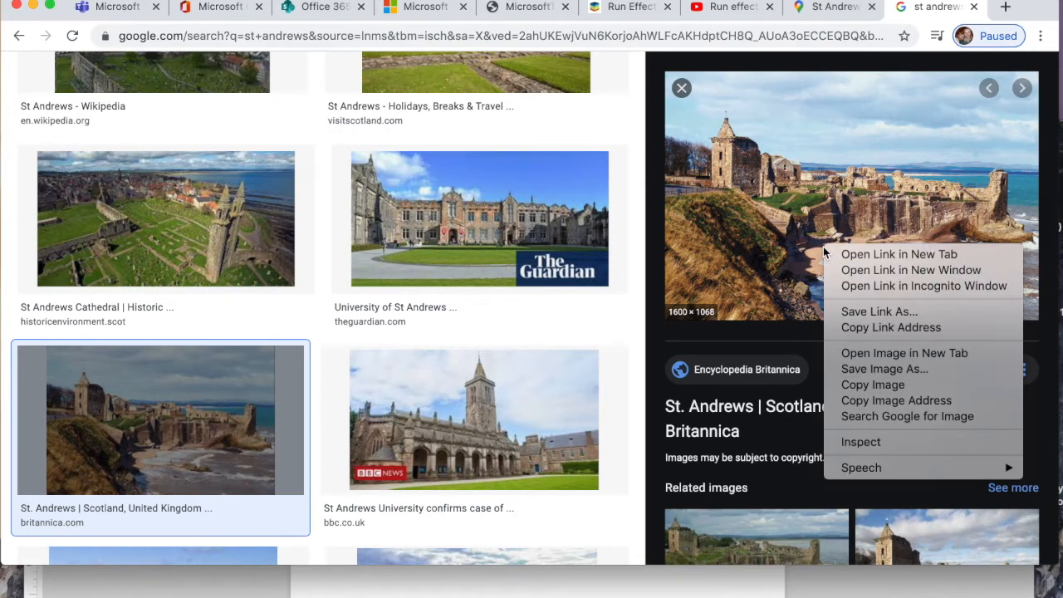
left_click(880, 385)
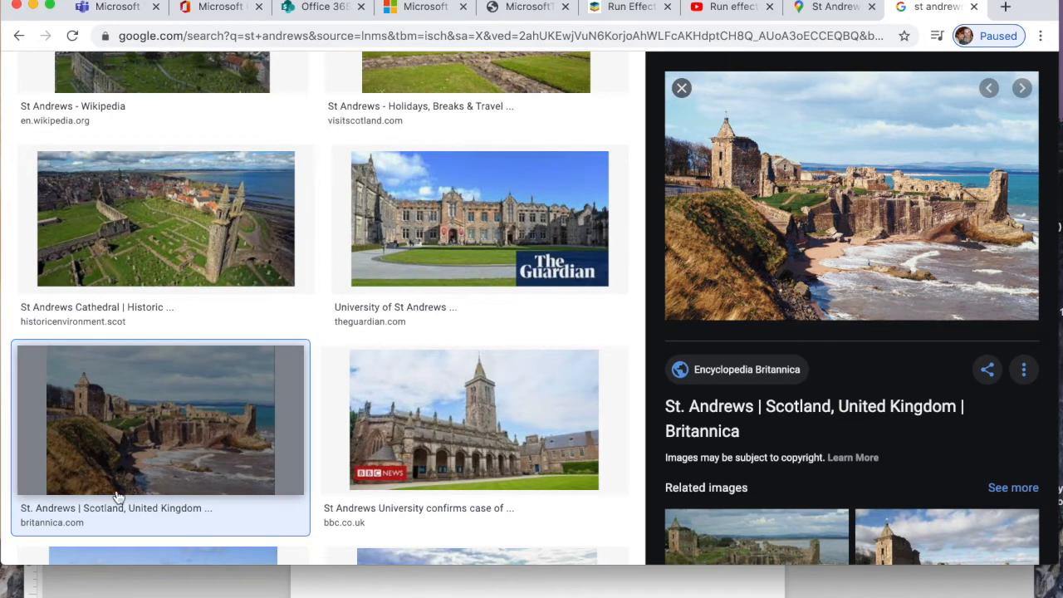
left_click(166, 587)
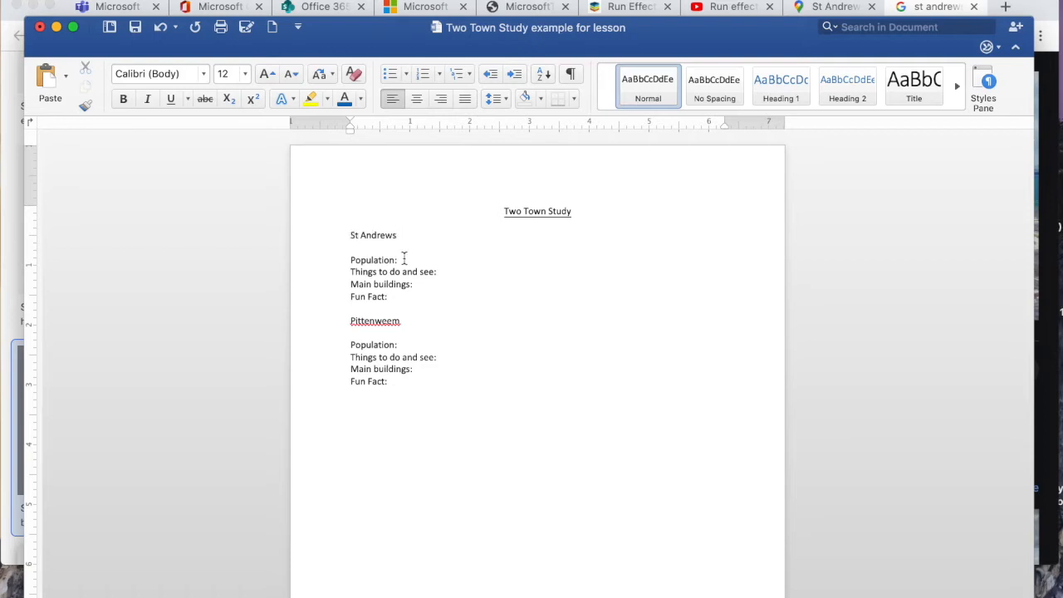
- Add two blank lines above the St Andrews Population heading and paste the copied castle picture there
key("Return")
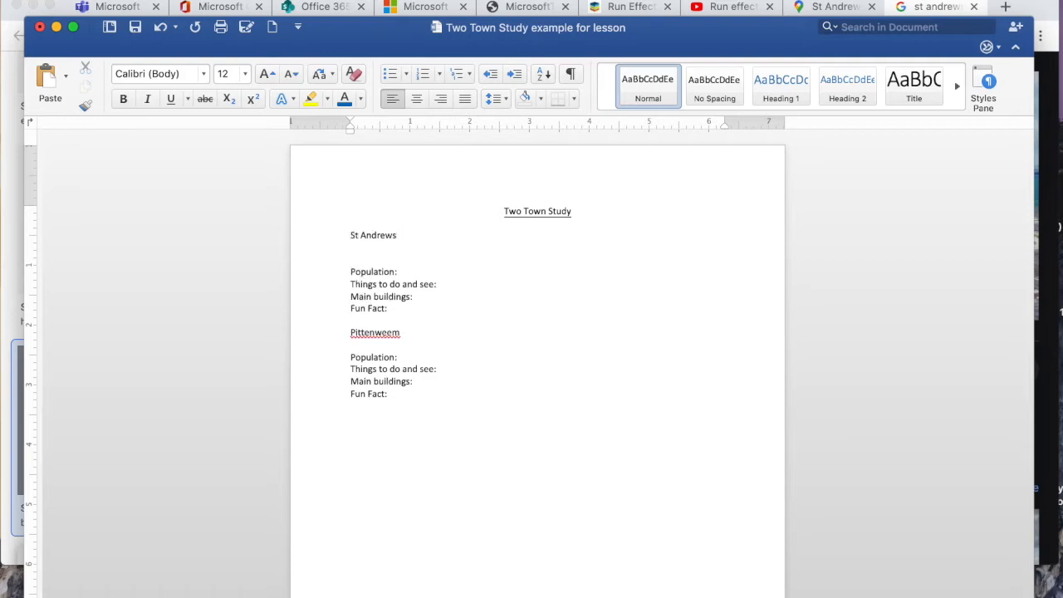
key("Return")
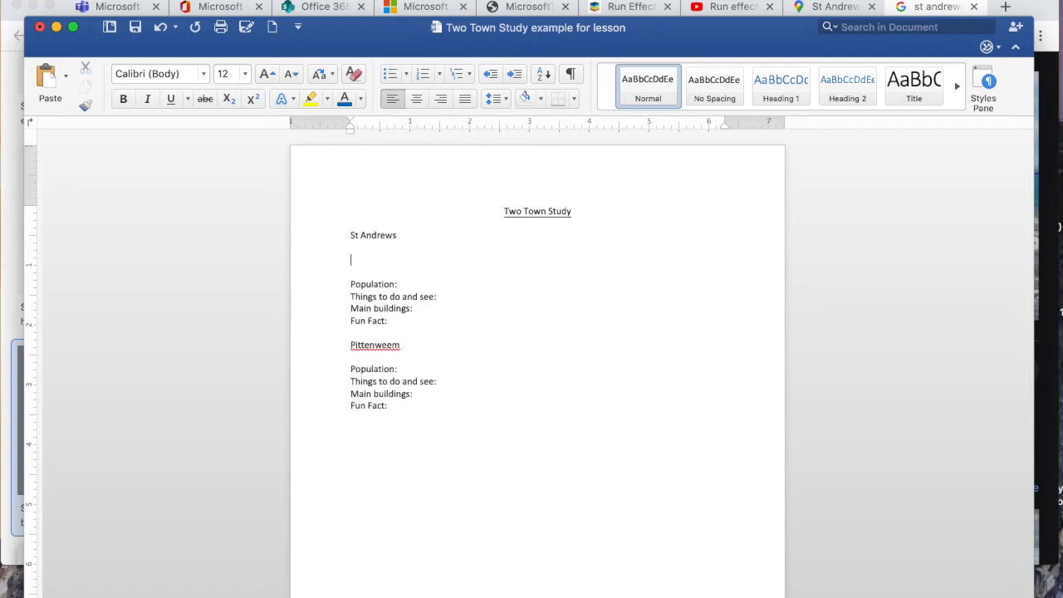
right_click(360, 262)
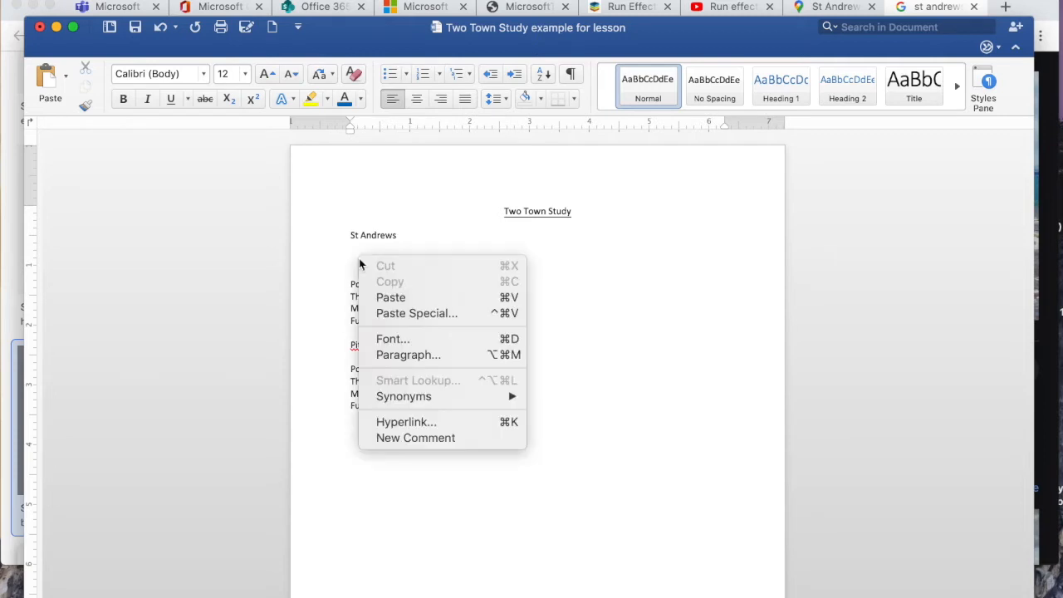
left_click(390, 298)
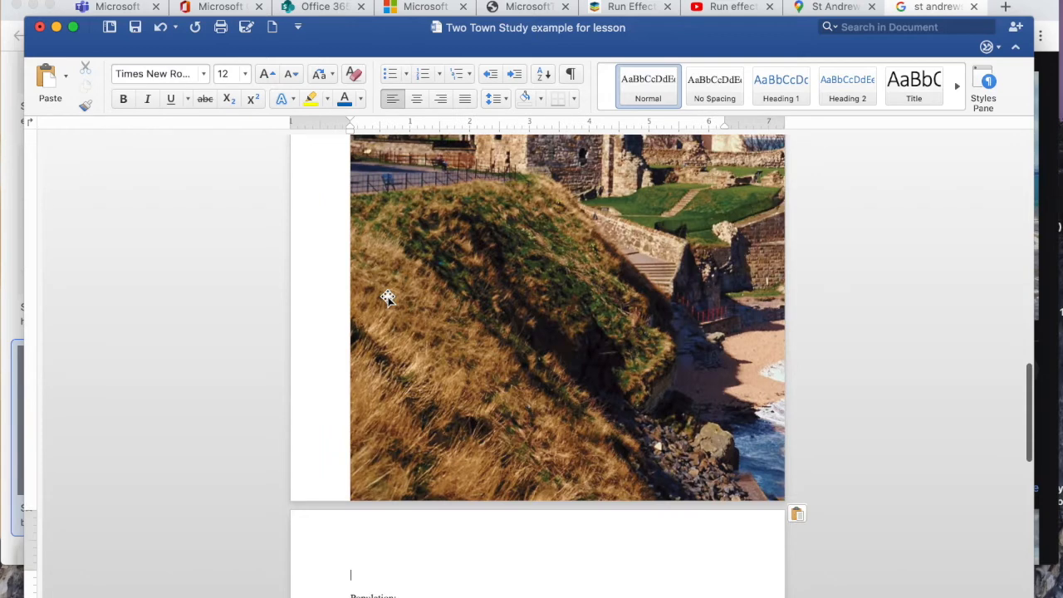
- Set the castle picture's text wrapping to Tight and shift the picture on the page
scroll(482, 309, "up", 10)
scroll(483, 309, "down", 4)
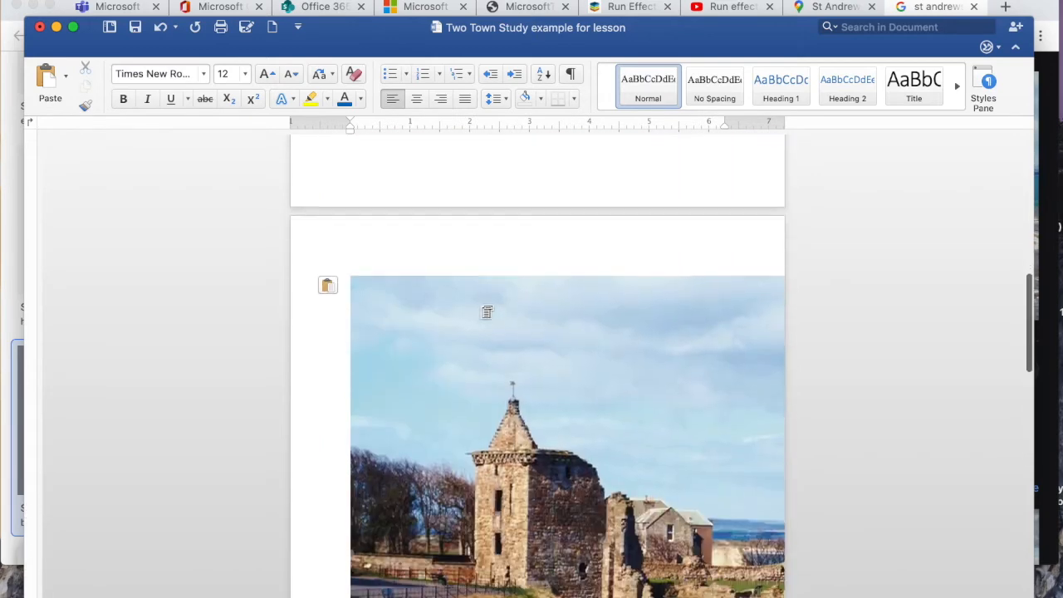
scroll(482, 309, "down", 8)
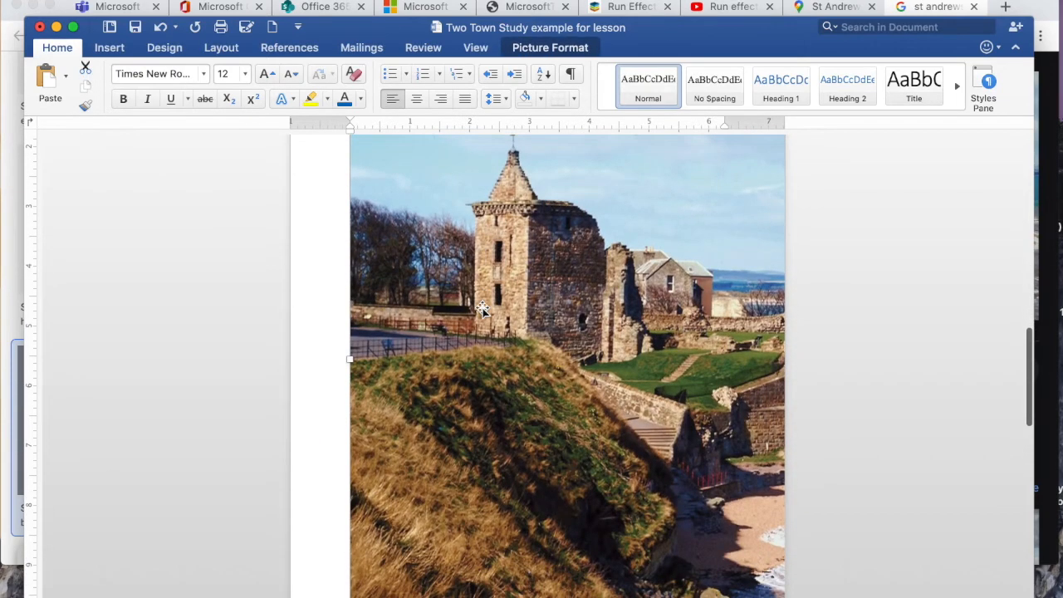
scroll(483, 309, "down", 2)
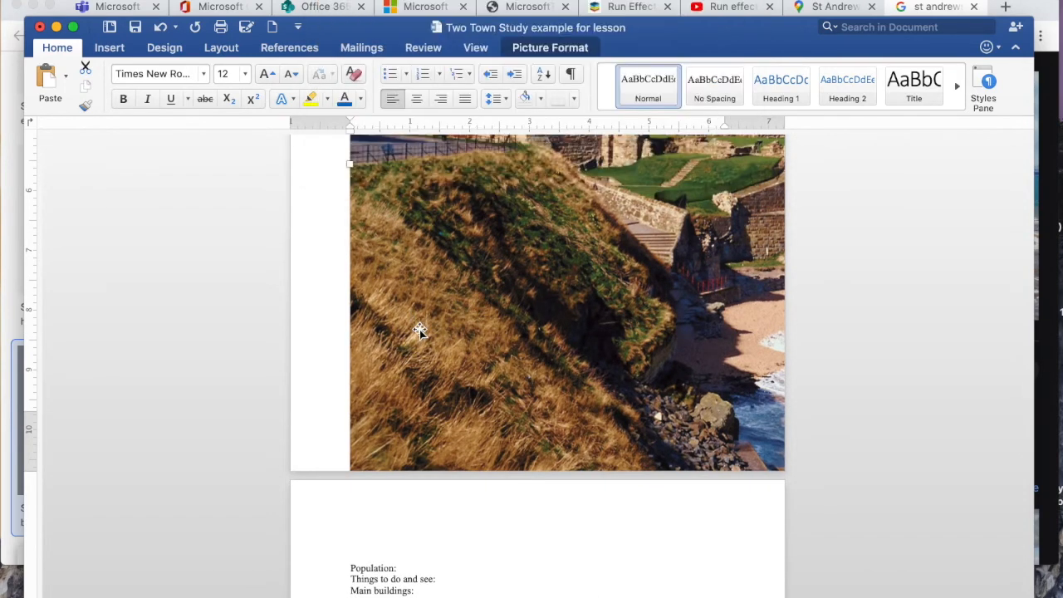
scroll(415, 324, "up", 11)
scroll(421, 331, "down", 1)
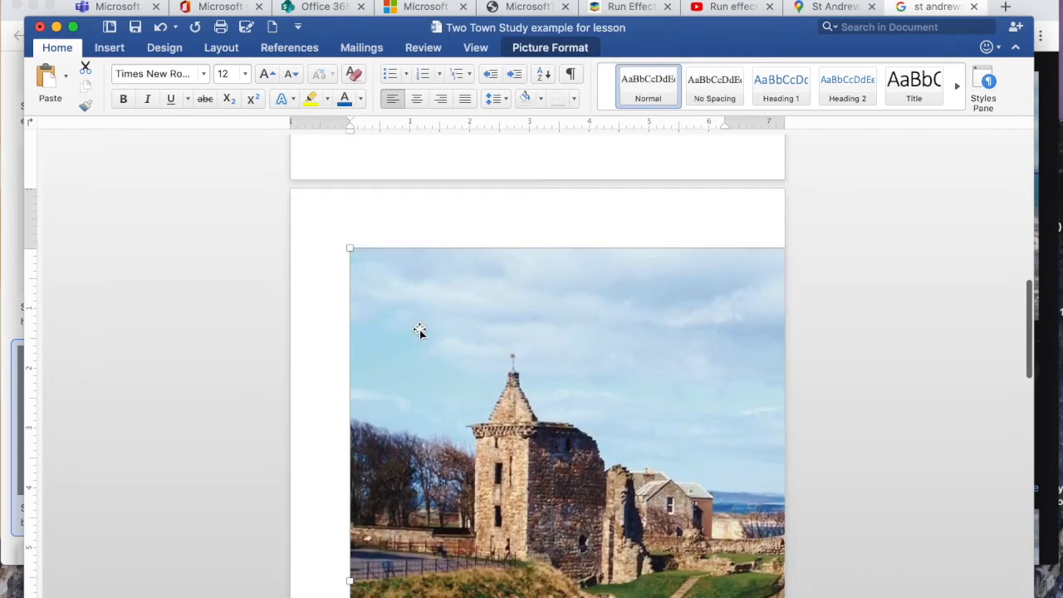
right_click(475, 323)
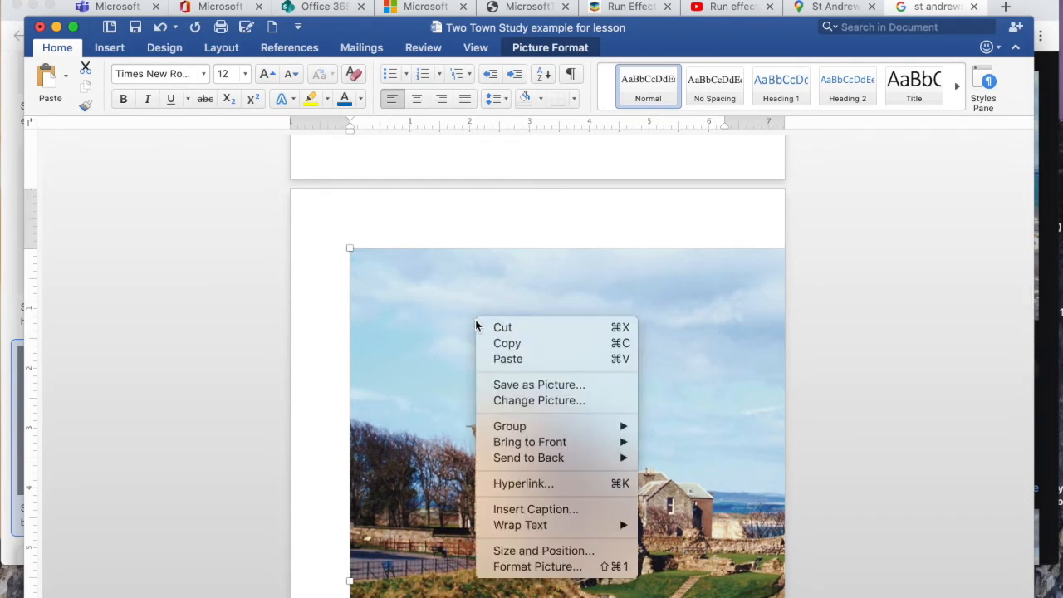
mouse_move(529, 532)
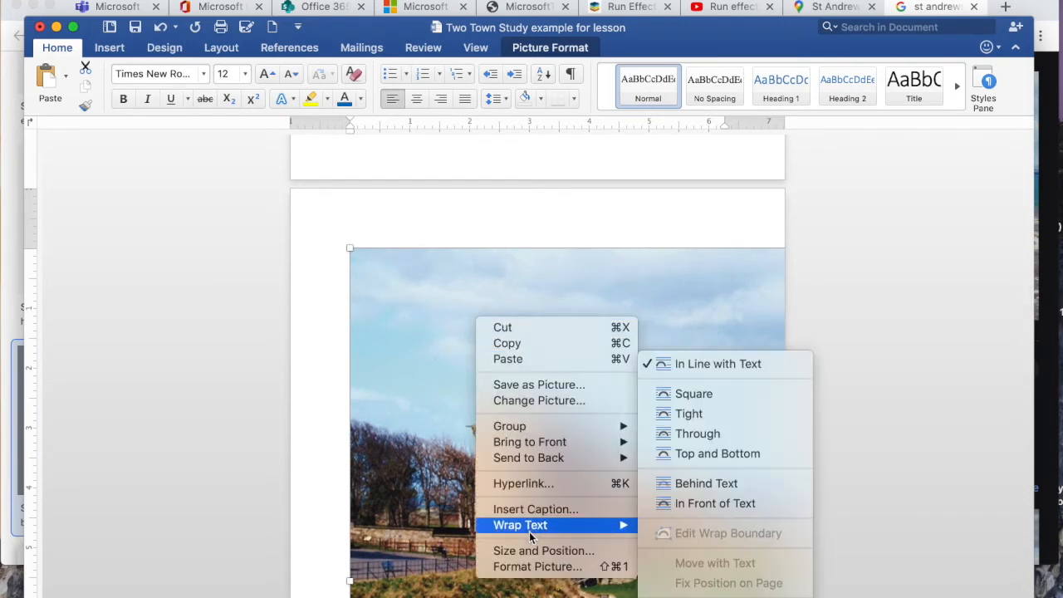
left_click(696, 418)
left_click_drag(469, 328, 674, 293)
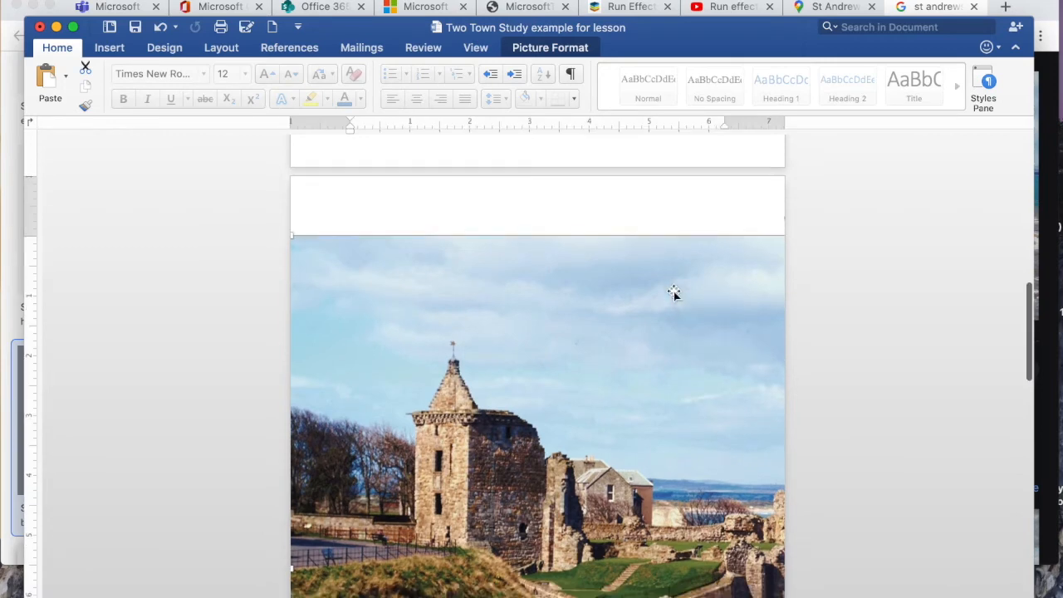
- Shrink the castle picture to about 3.3 inches wide and 2.2 inches high
scroll(674, 293, "down", 10)
scroll(674, 293, "up", 5)
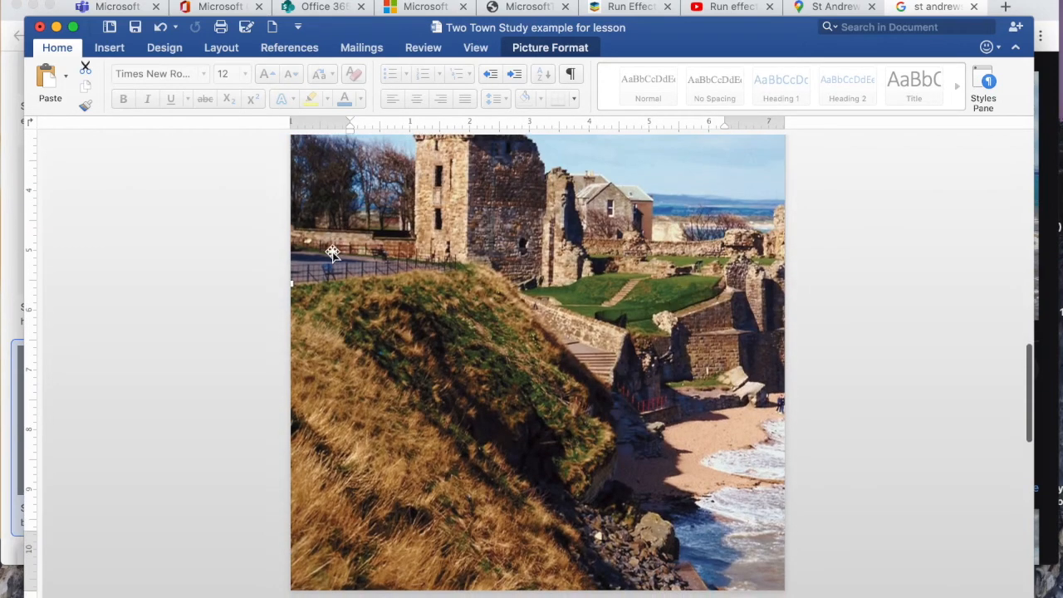
left_click_drag(292, 282, 482, 324)
left_click_drag(292, 285, 424, 311)
scroll(424, 312, "up", 5)
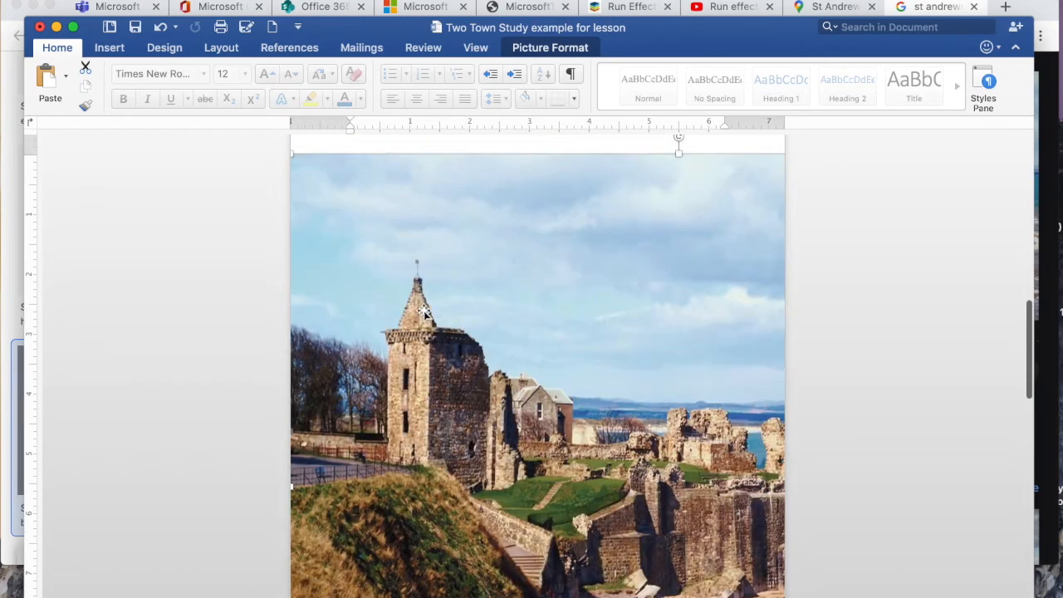
left_click_drag(290, 150, 361, 256)
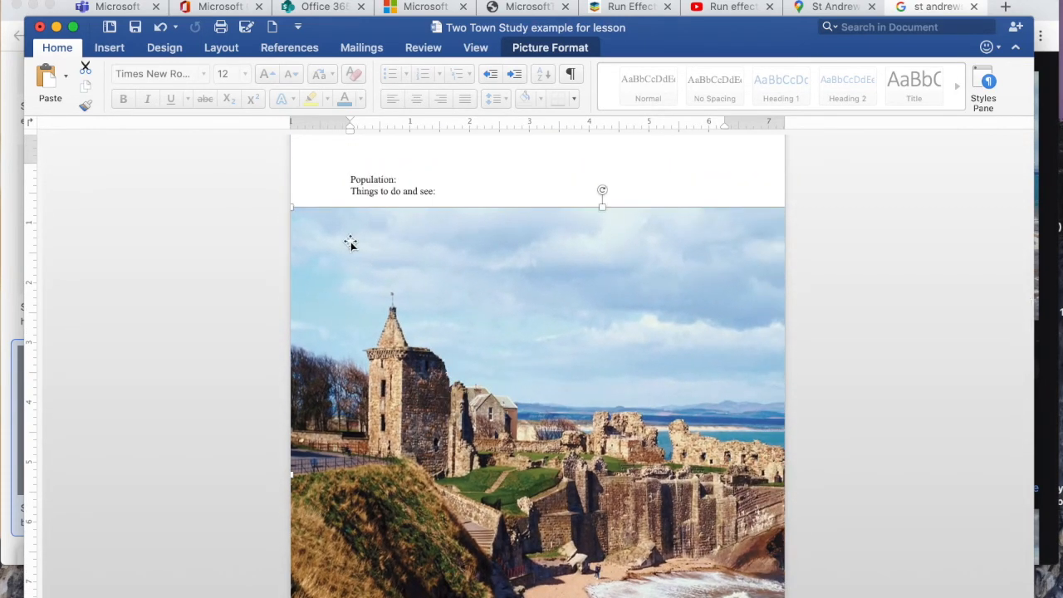
left_click_drag(290, 208, 467, 407)
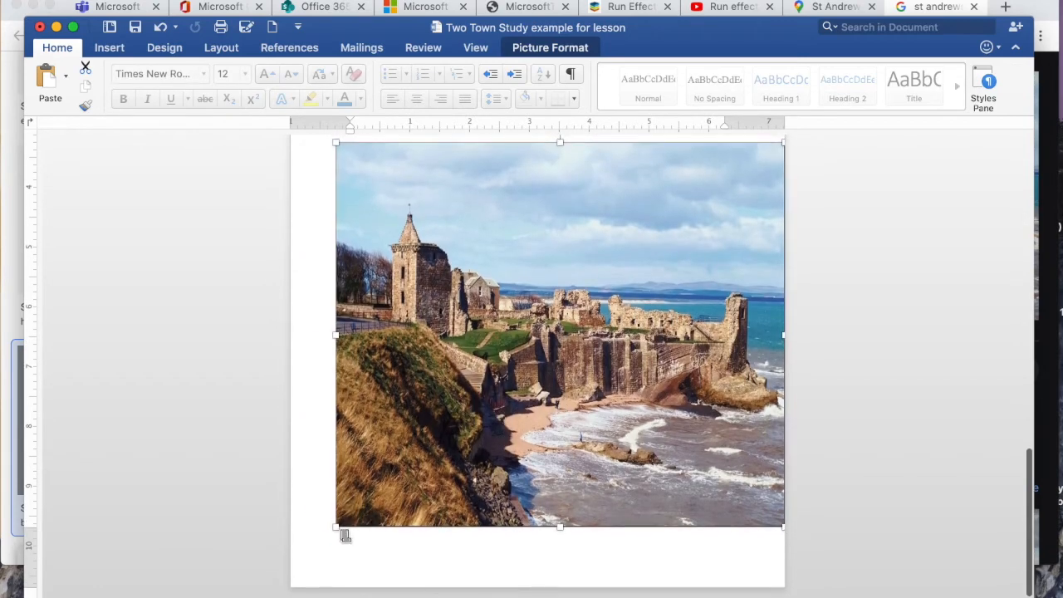
left_click_drag(336, 526, 502, 386)
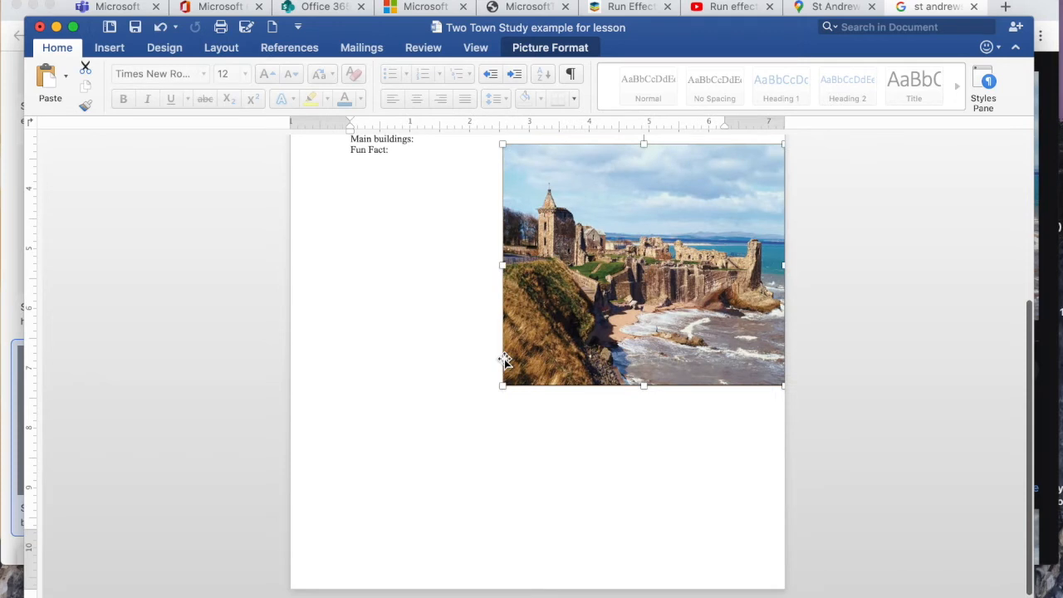
left_click_drag(503, 266, 427, 266)
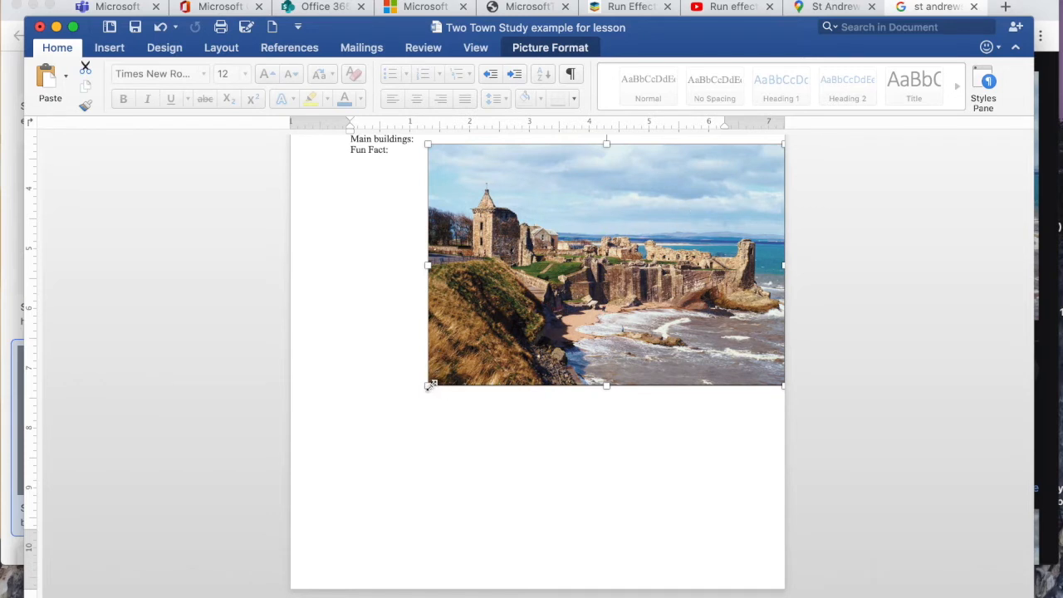
left_click_drag(428, 386, 607, 275)
- Move the castle picture directly beneath the St Andrews heading and delete the four blank lines before its Population heading
scroll(488, 261, "up", 5)
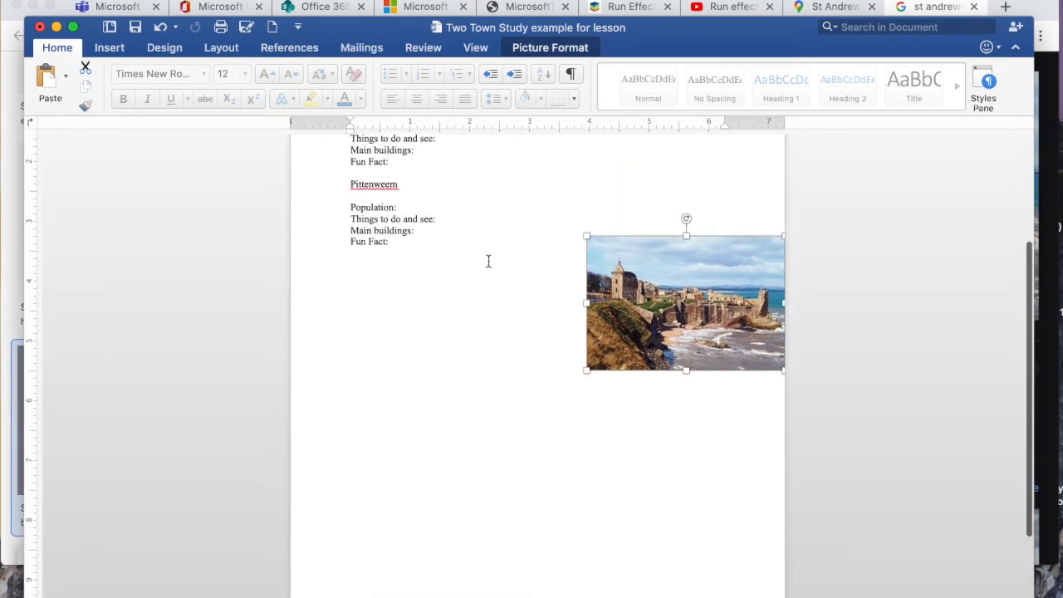
left_click_drag(682, 409, 463, 283)
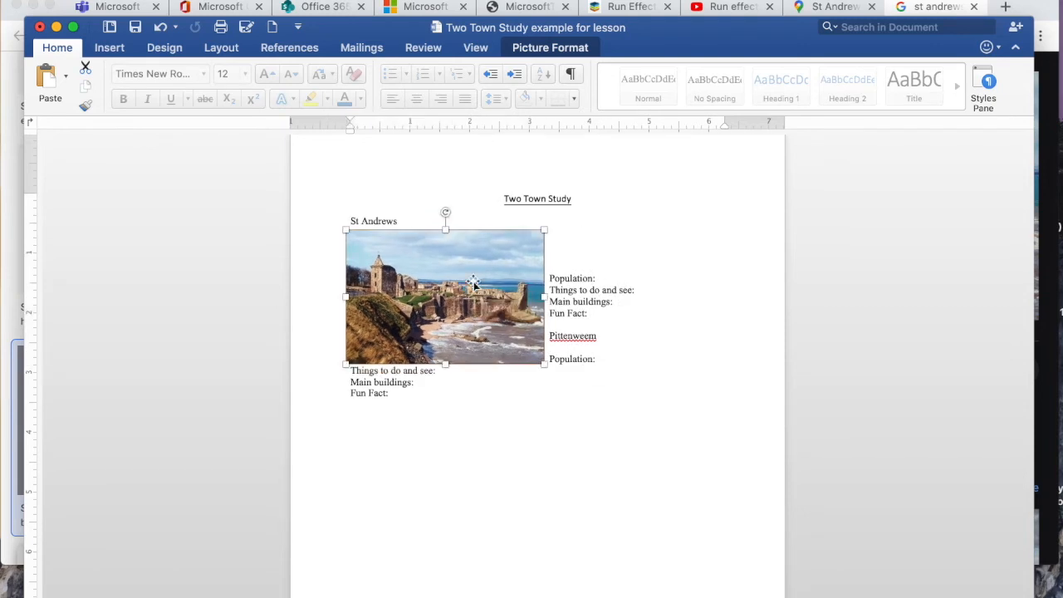
left_click(552, 279)
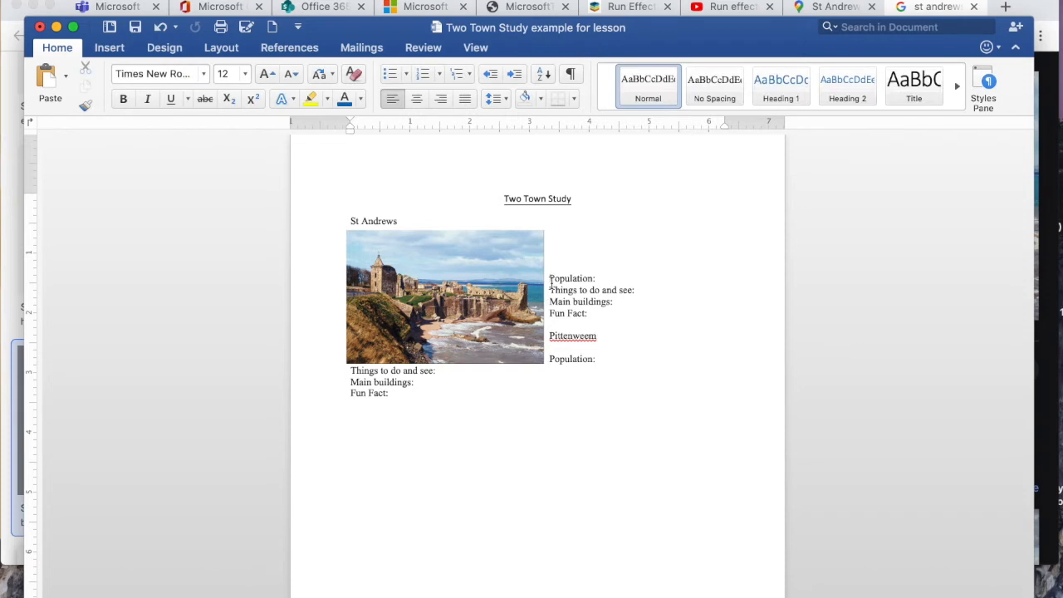
key("BackSpace")
key("BackSpace")
key("BackSpace")
key("BackSpace")
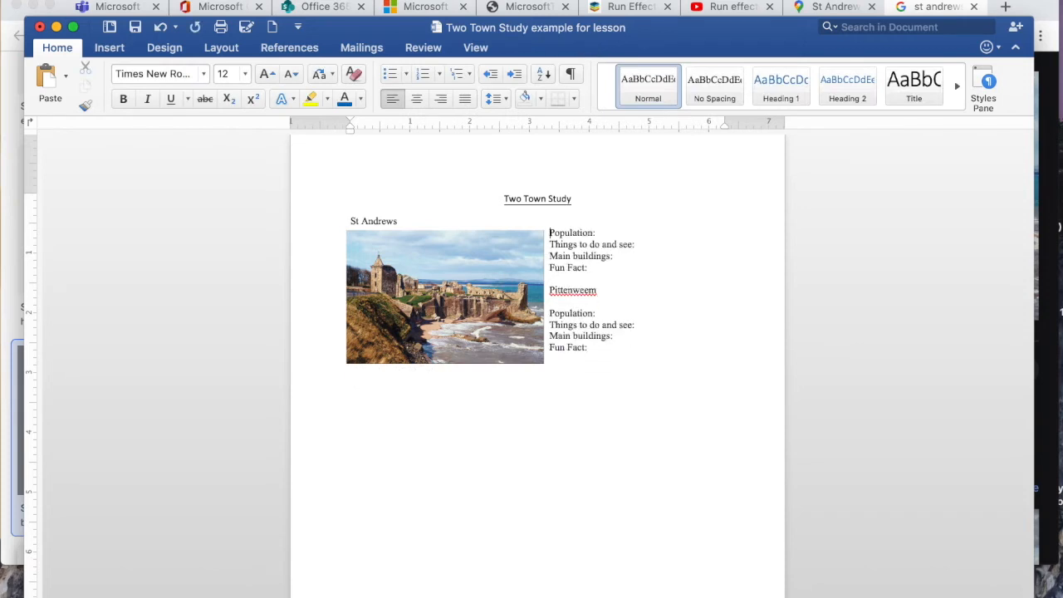
- Insert blank lines before the Pittenweem heading so that its section starts below the castle picture
key("Return")
key("Return")
key("Return")
key("Return")
key("Return")
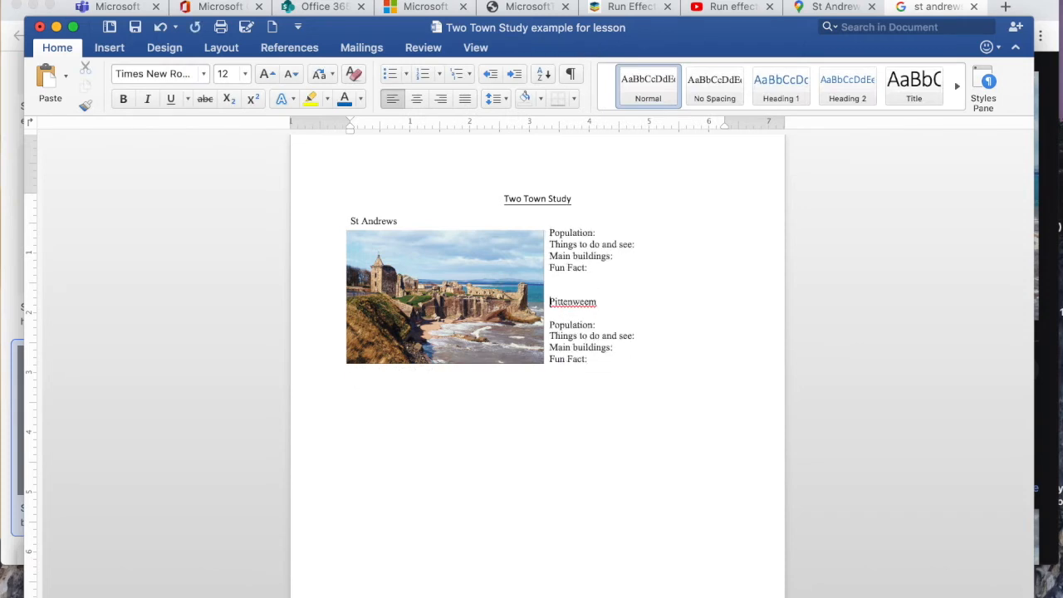
key("Return")
key("Return")
key("Return")
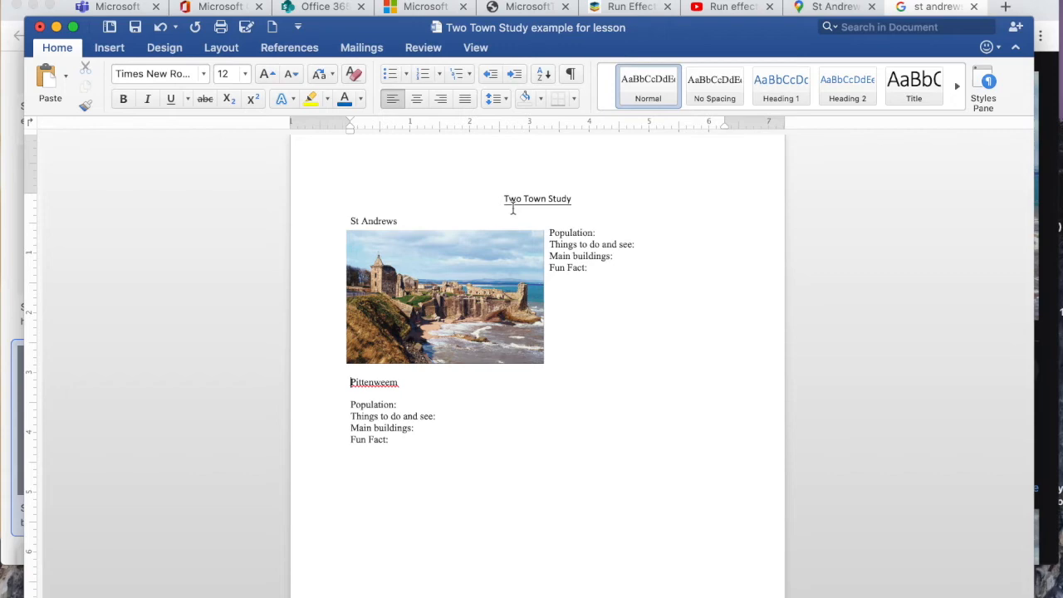
- Switch to the Chrome browser and replace the Google Images search with "pittenweem"
left_click(1050, 4)
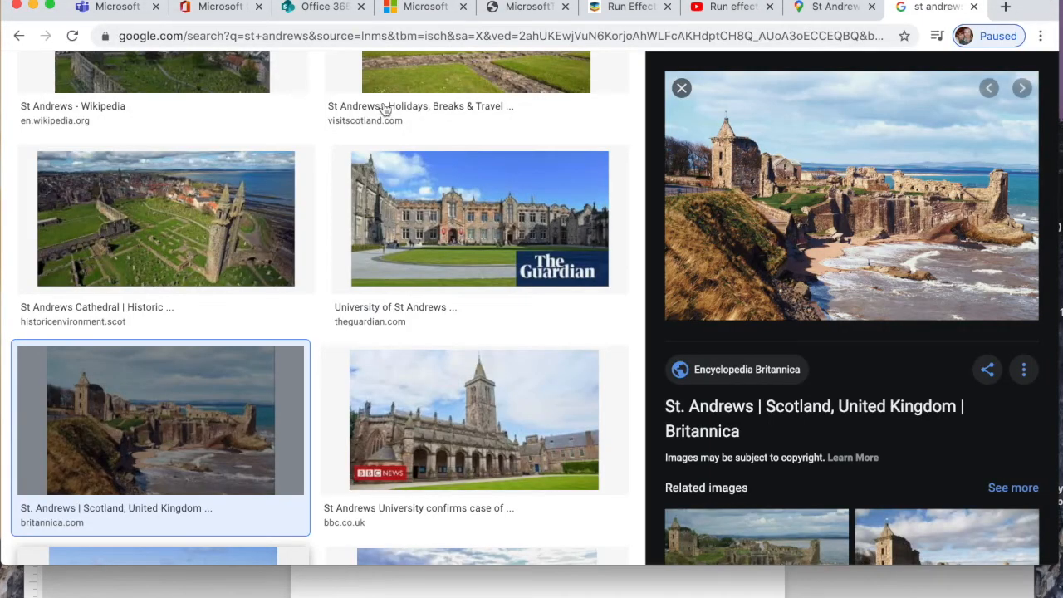
scroll(423, 135, "up", 5)
left_click(208, 88)
key("BackSpace")
key("BackSpace")
key("BackSpace")
key("BackSpace")
key("BackSpace")
key("BackSpace")
key("BackSpace")
key("BackSpace")
key("BackSpace")
key("BackSpace")
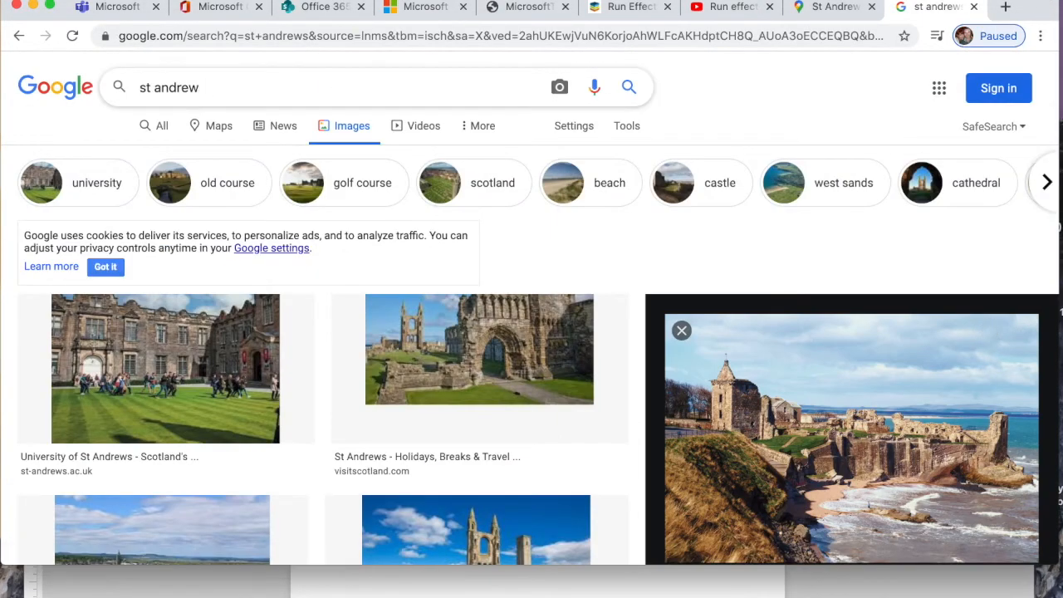
type("pittenweem")
left_click(220, 133)
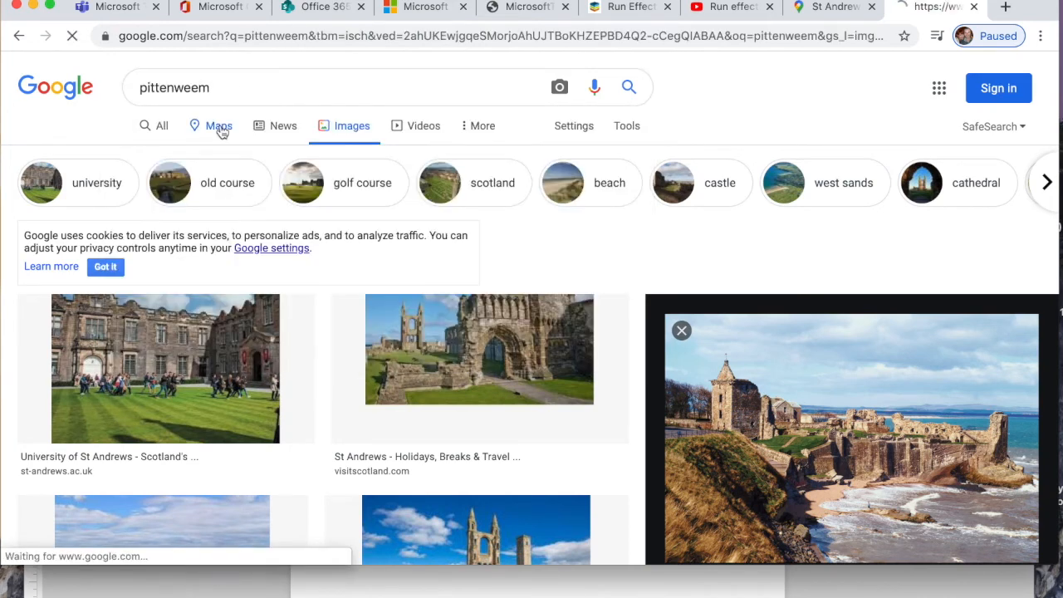
- Open the Visit Scotland photo of Pittenweem harbour with fishing boats and copy the enlarged image
scroll(422, 396, "down", 2)
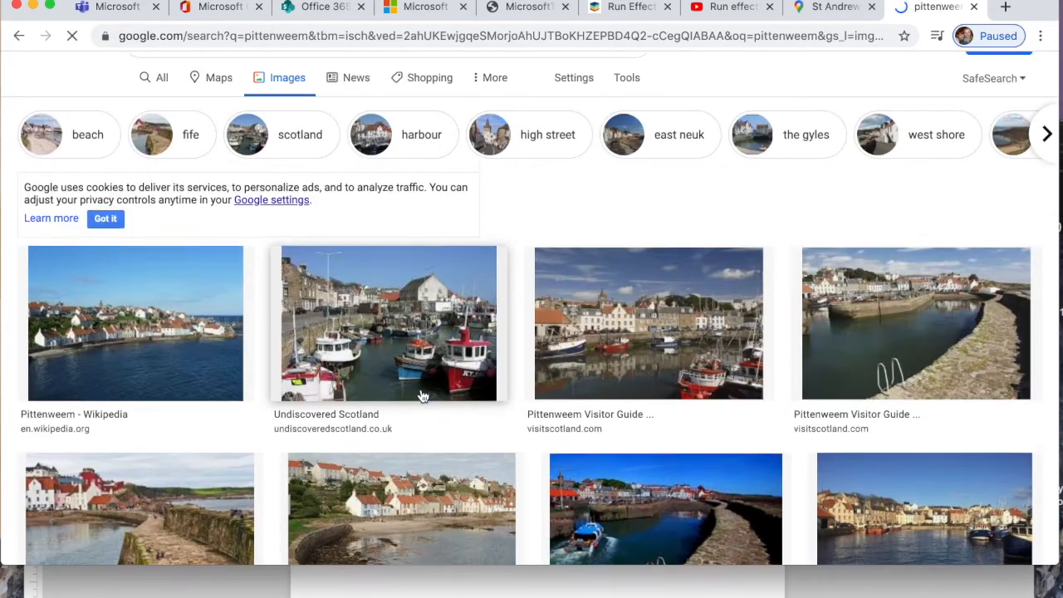
left_click(676, 297)
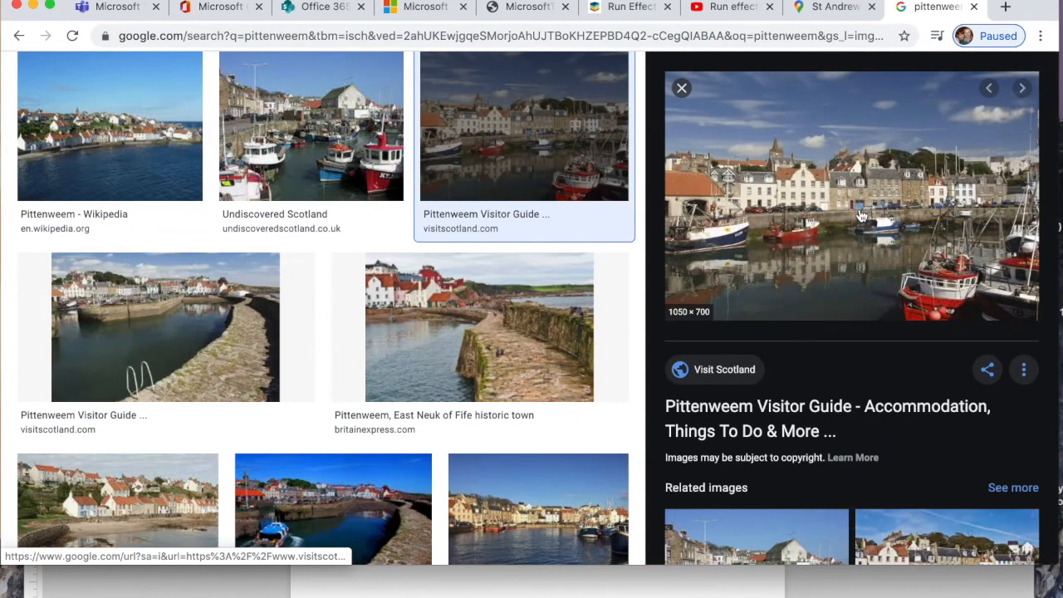
right_click(806, 203)
left_click(880, 344)
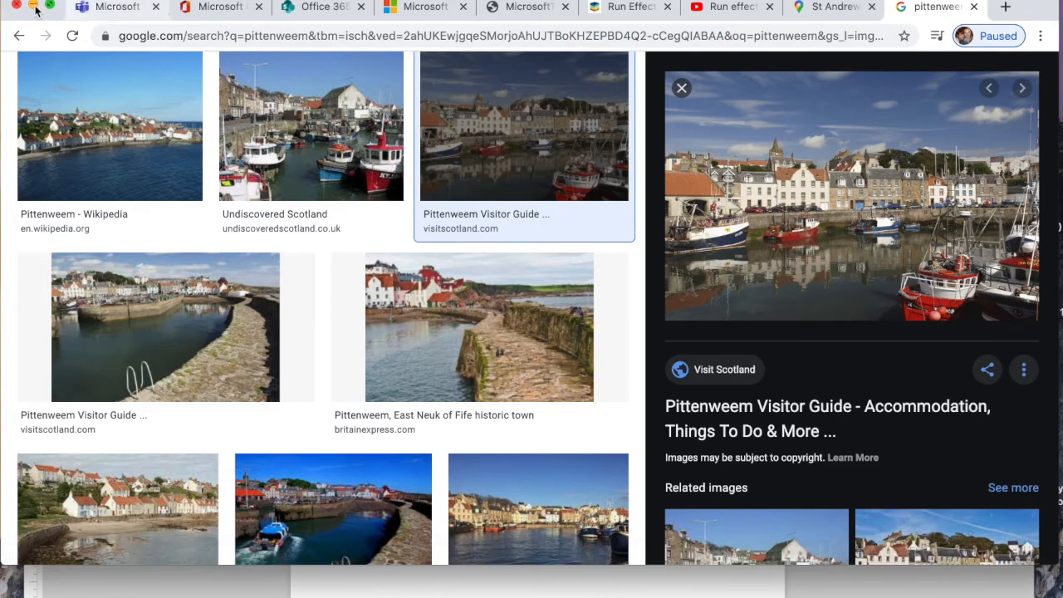
- Return to the Word document, add two blank lines above Pittenweem's Population heading and paste the harbour photo there
left_click(35, 6)
left_click(401, 383)
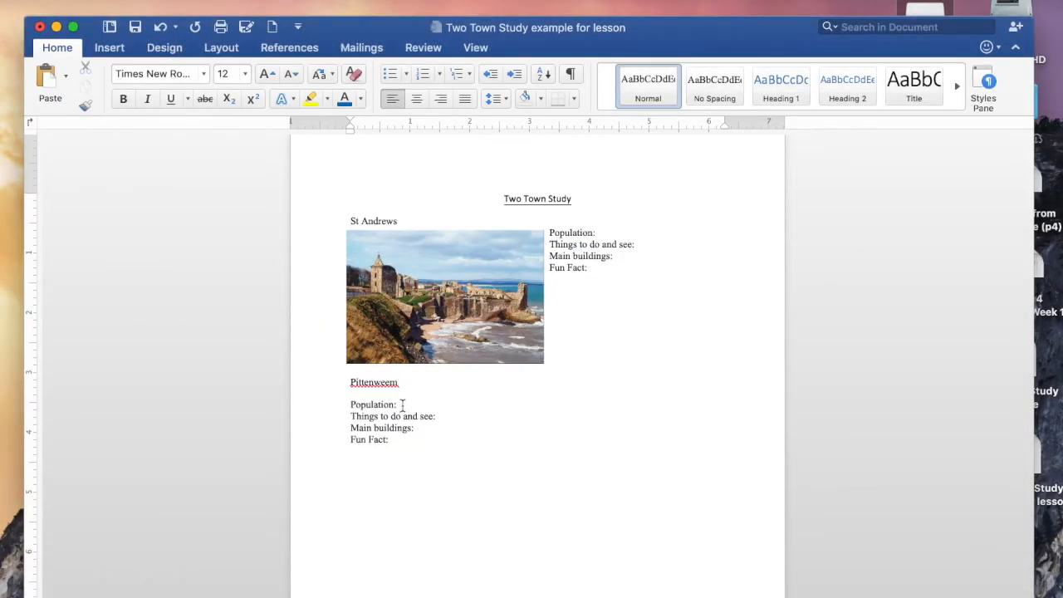
key("Return")
key("Return")
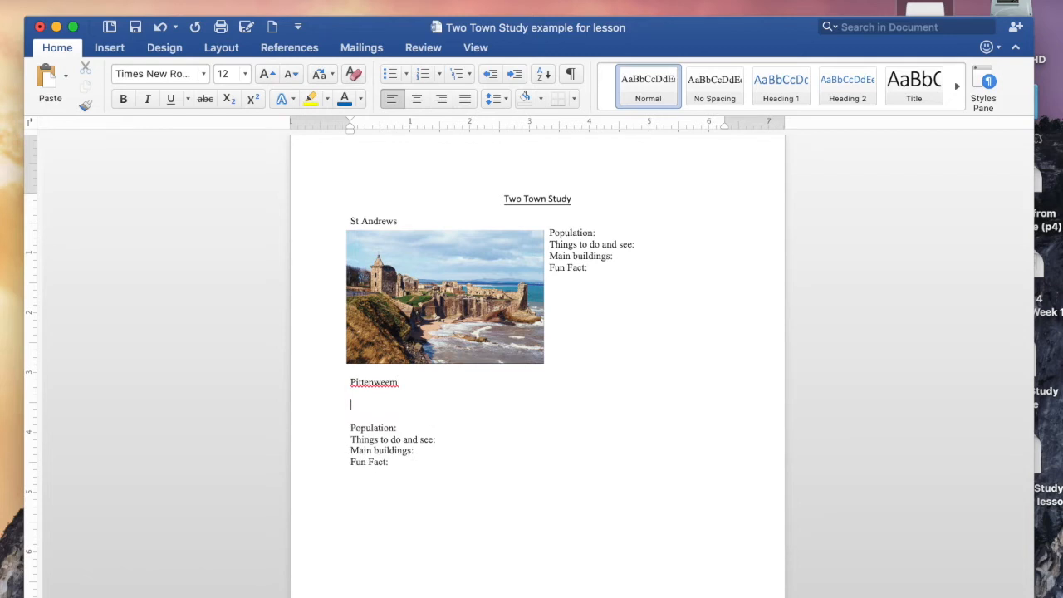
right_click(353, 408)
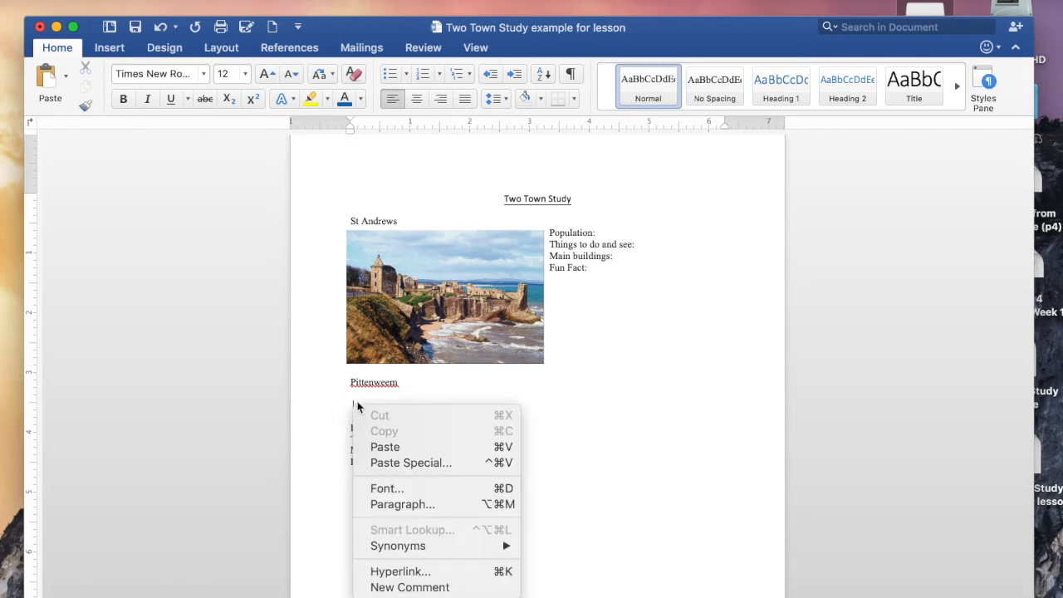
left_click(392, 448)
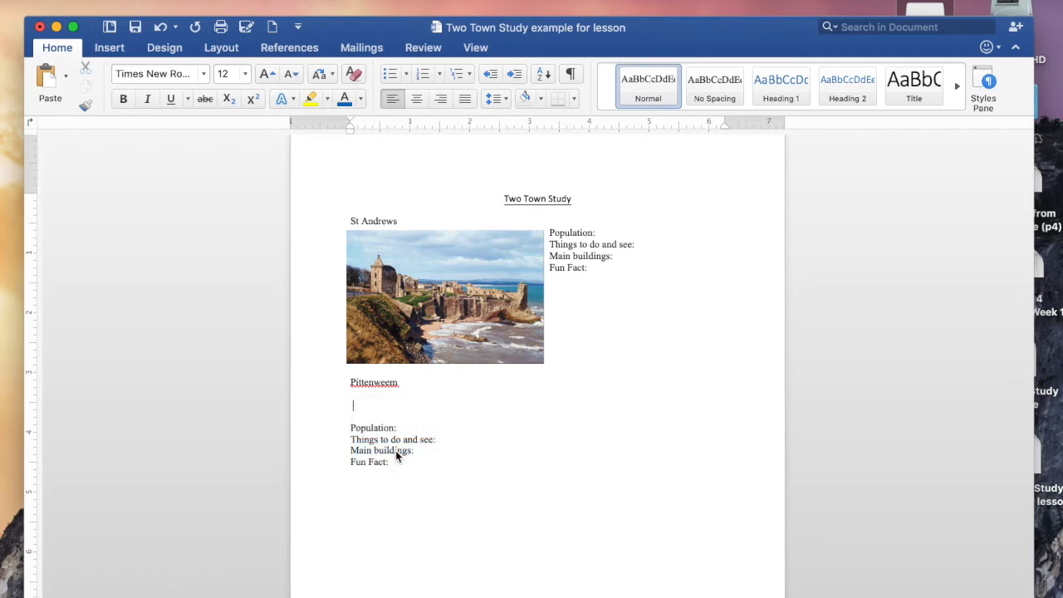
scroll(511, 280, "up", 4)
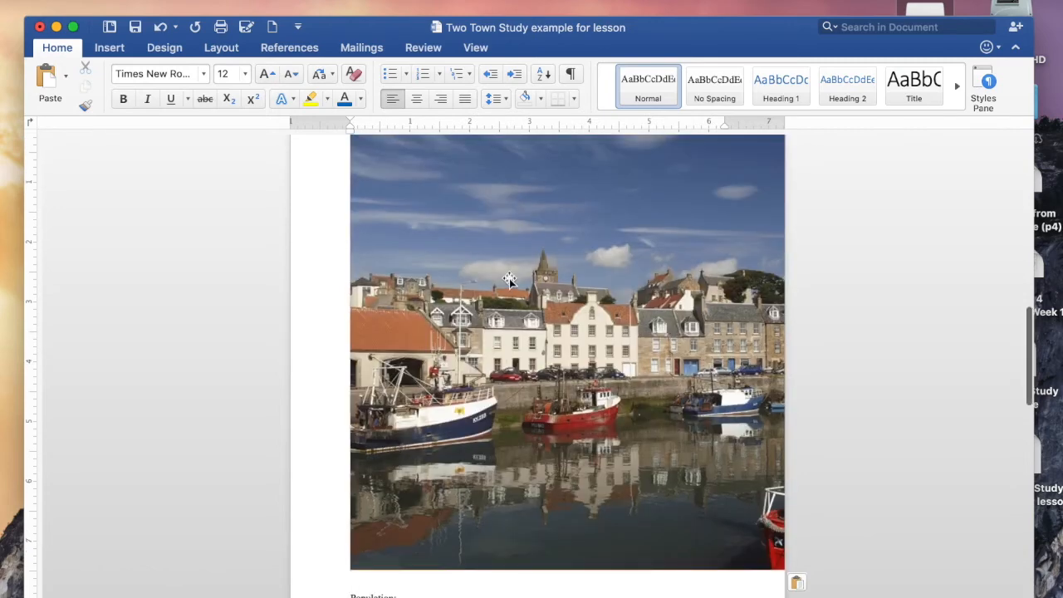
scroll(514, 284, "down", 4)
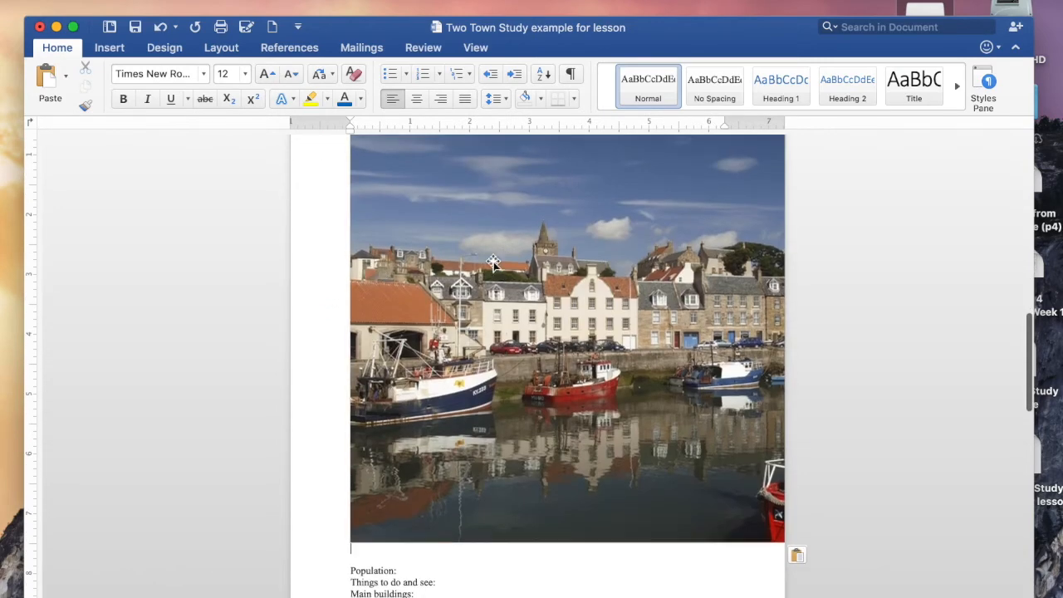
- Apply a text wrapping style to the pasted Pittenweem harbour photo so that it can be moved freely
right_click(495, 266)
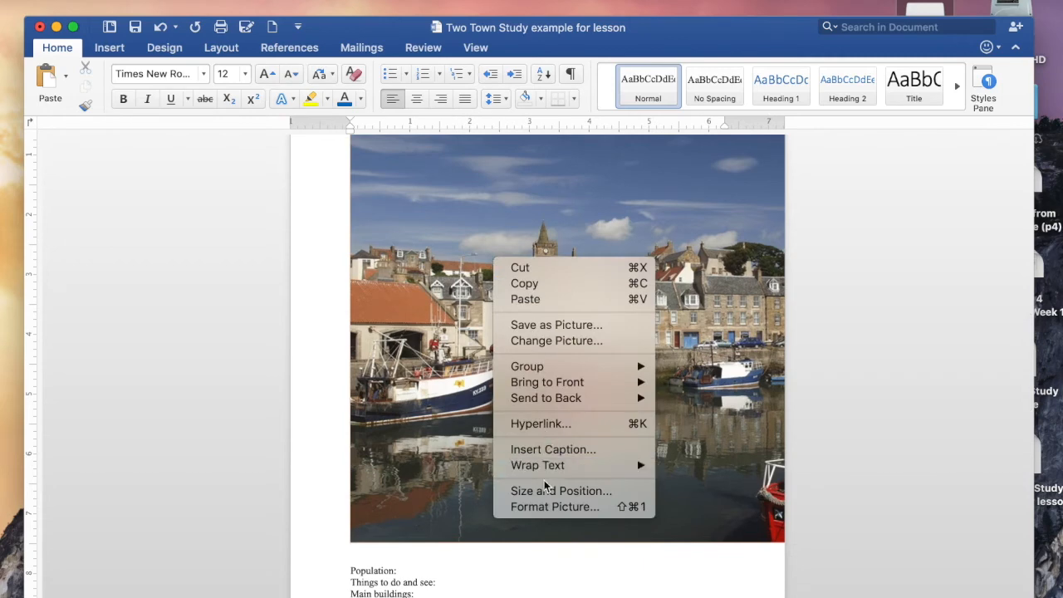
mouse_move(546, 477)
left_click(760, 414)
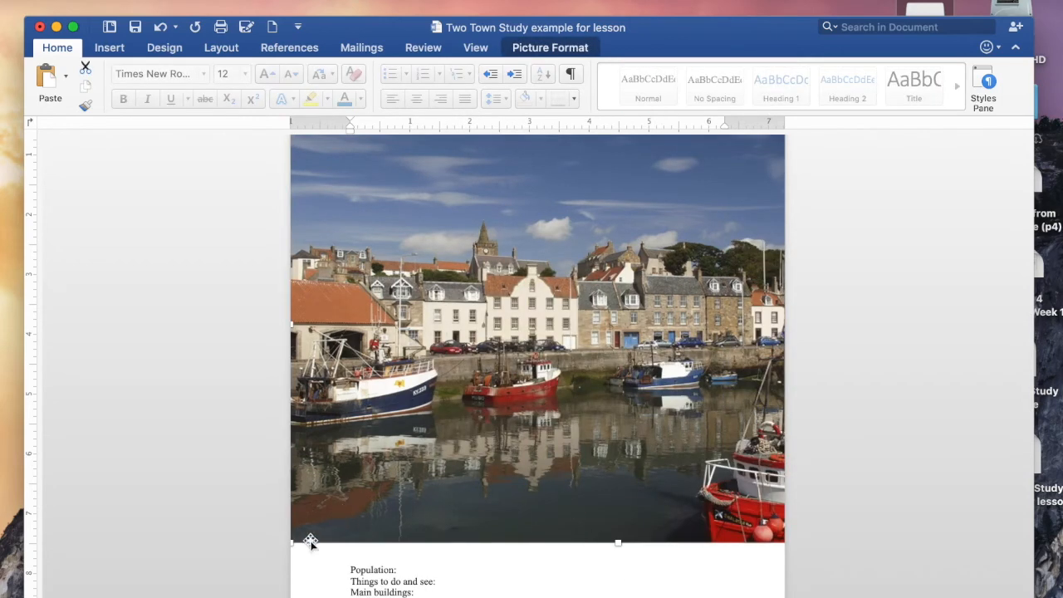
- Shrink the harbour photo to about the castle picture's width and place it below the Pittenweem heading, beside its fact list
left_click_drag(295, 541, 700, 232)
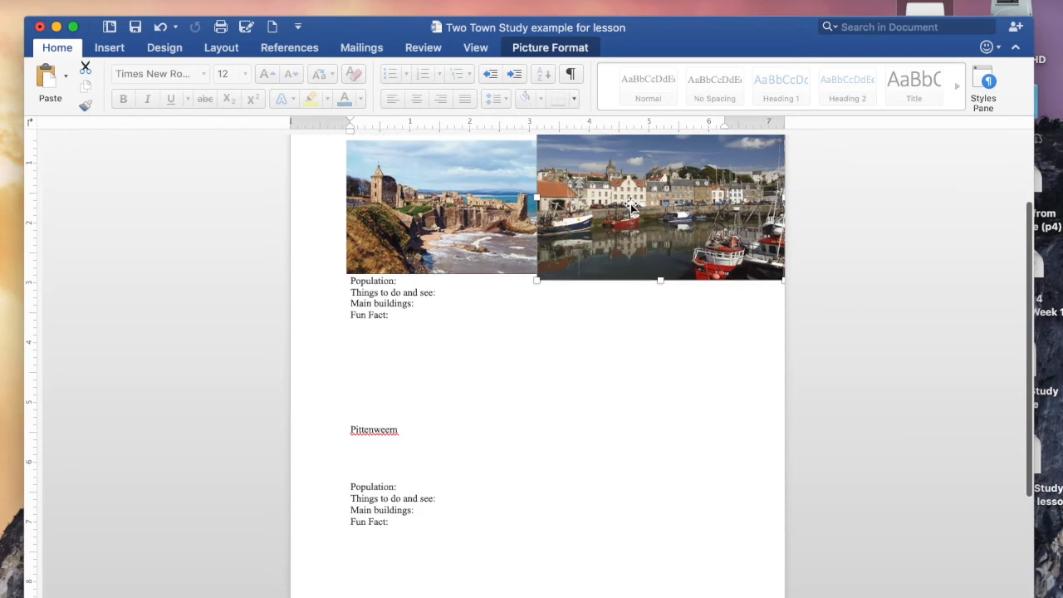
left_click_drag(627, 217, 559, 362)
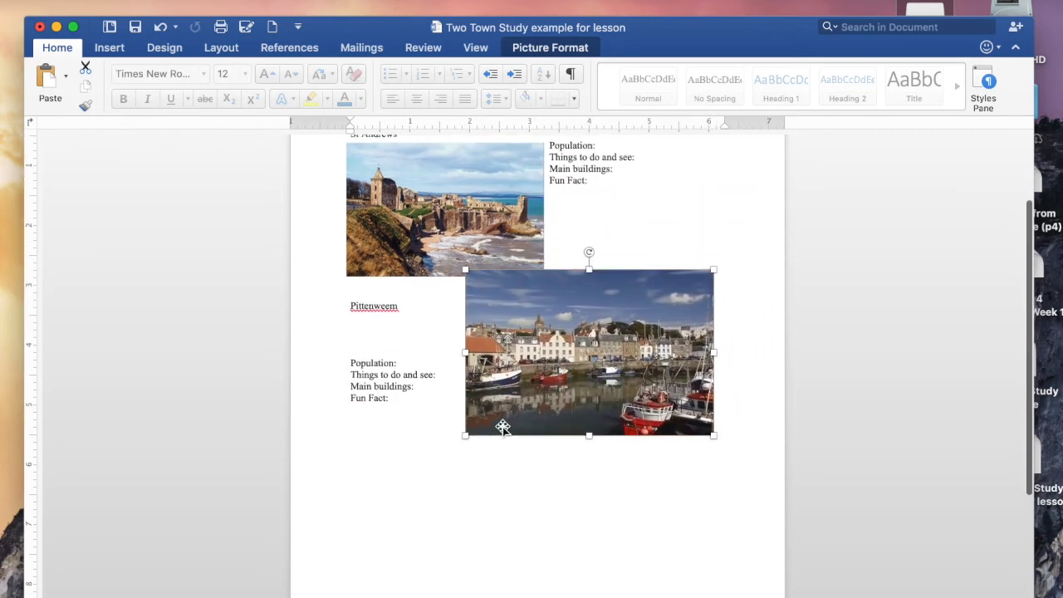
left_click_drag(465, 436, 519, 397)
left_click_drag(606, 343, 445, 406)
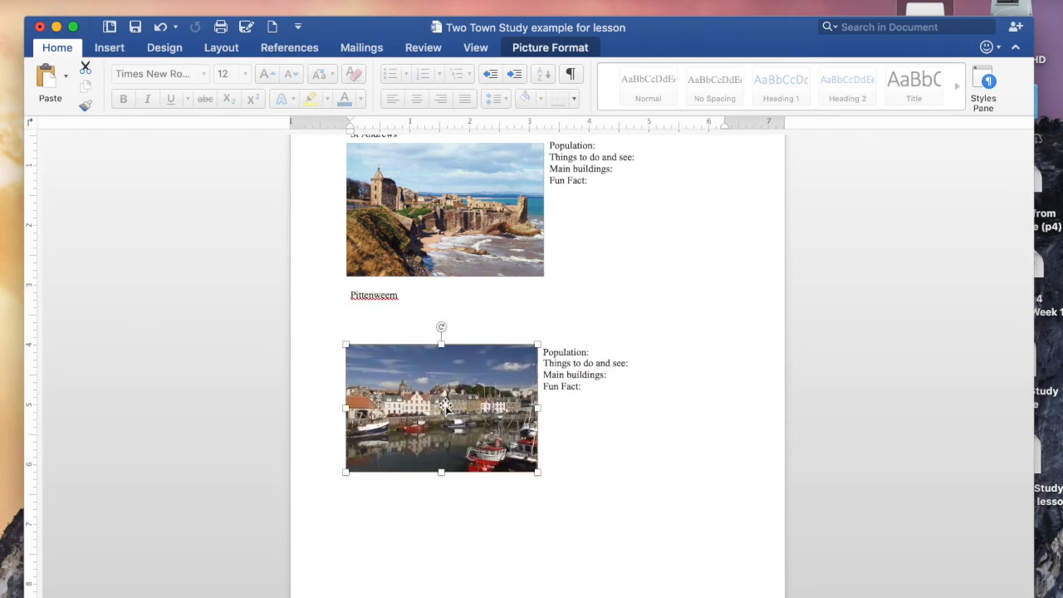
- Insert four blank lines above the Pittenweem heading and move the harbour photo up closer beneath the heading
left_click(349, 304)
key("Return")
key("Return")
key("Return")
key("Return")
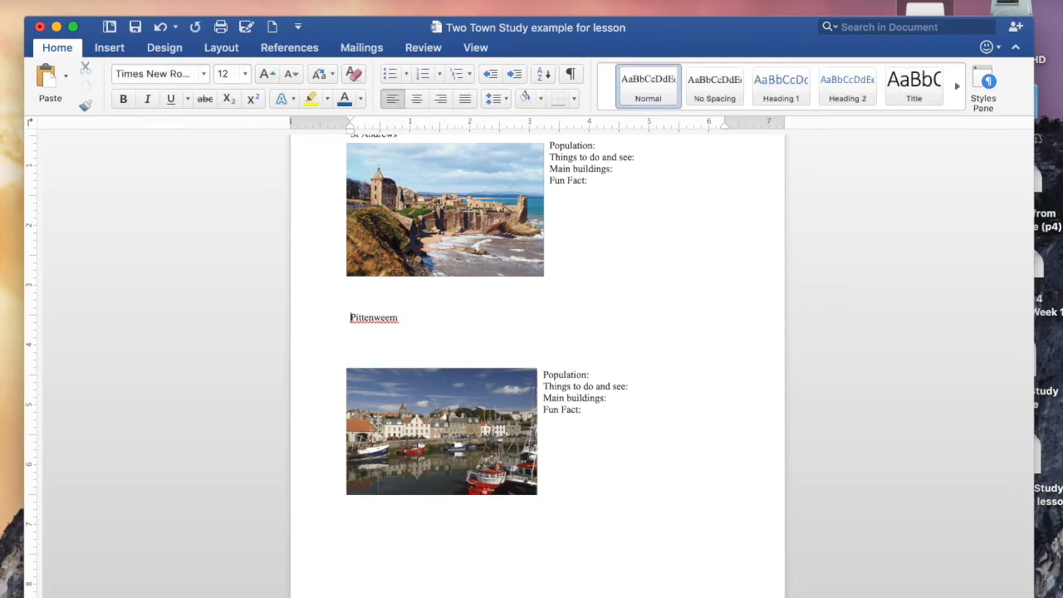
left_click_drag(365, 401, 372, 392)
left_click(501, 328)
- Select everything from the Two Town Study title to Pittenweem's Fun Fact line and set the font to American Typewriter
scroll(634, 202, "up", 3)
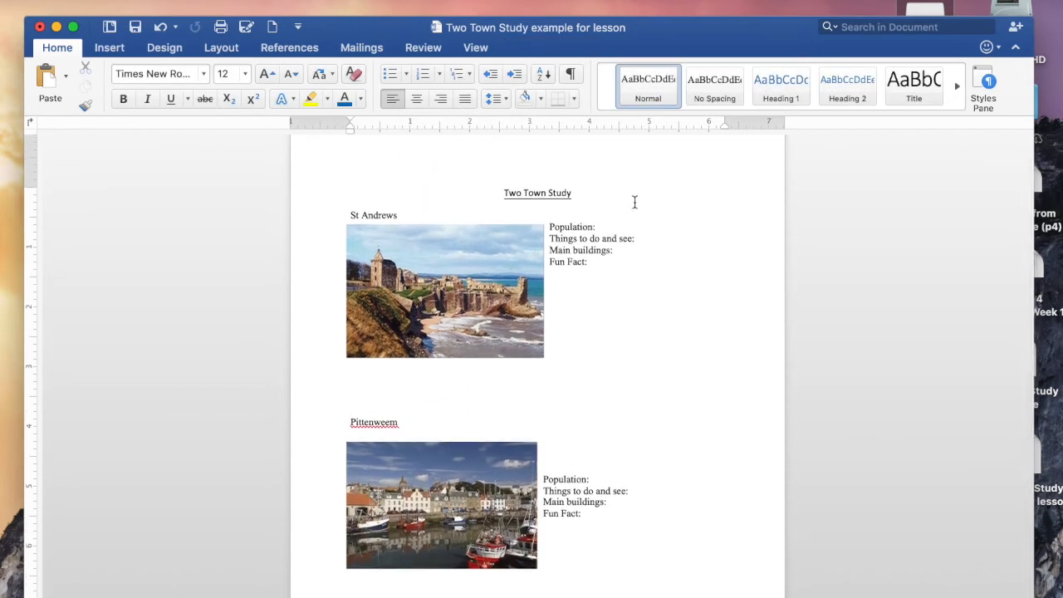
left_click(502, 194)
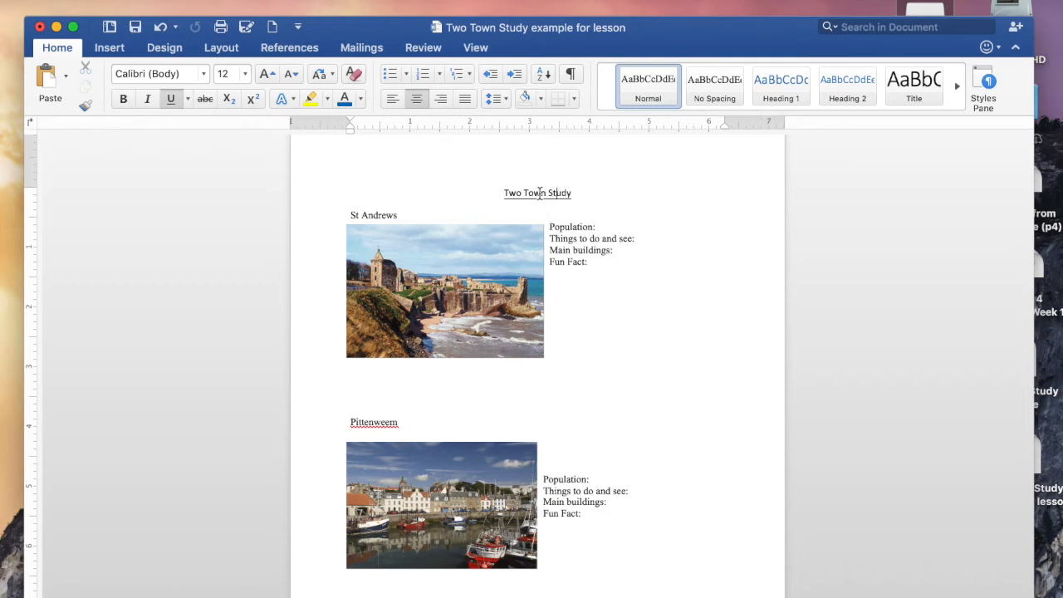
left_click(385, 214)
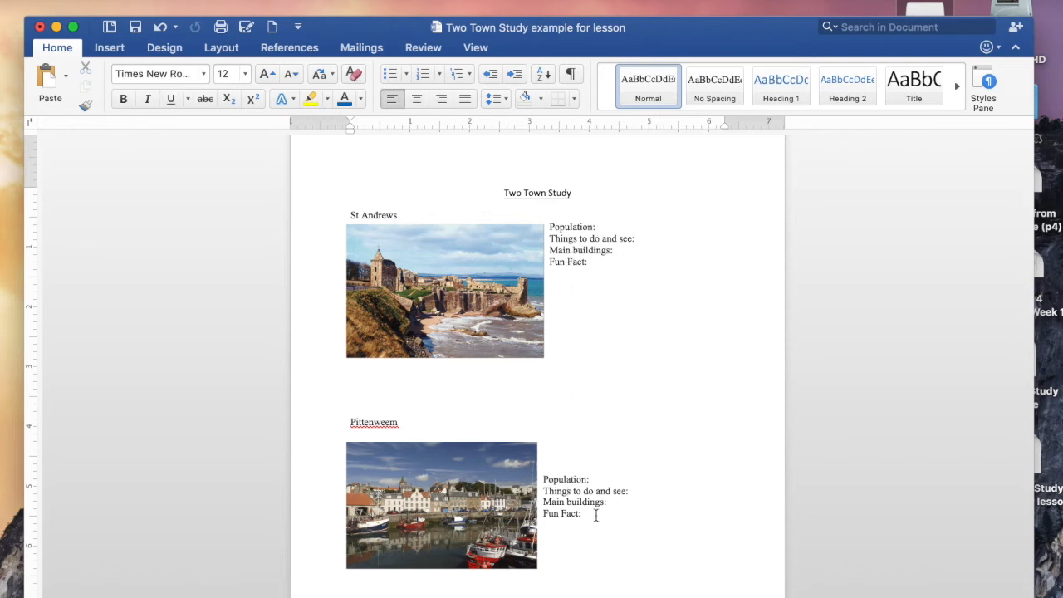
scroll(592, 516, "down", 2)
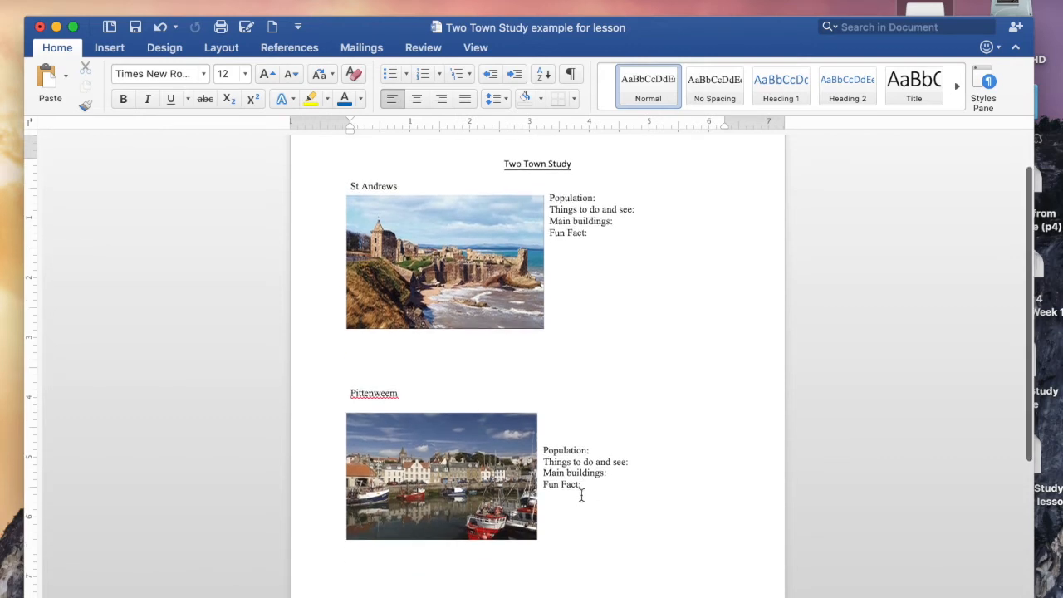
left_click_drag(585, 488, 353, 169)
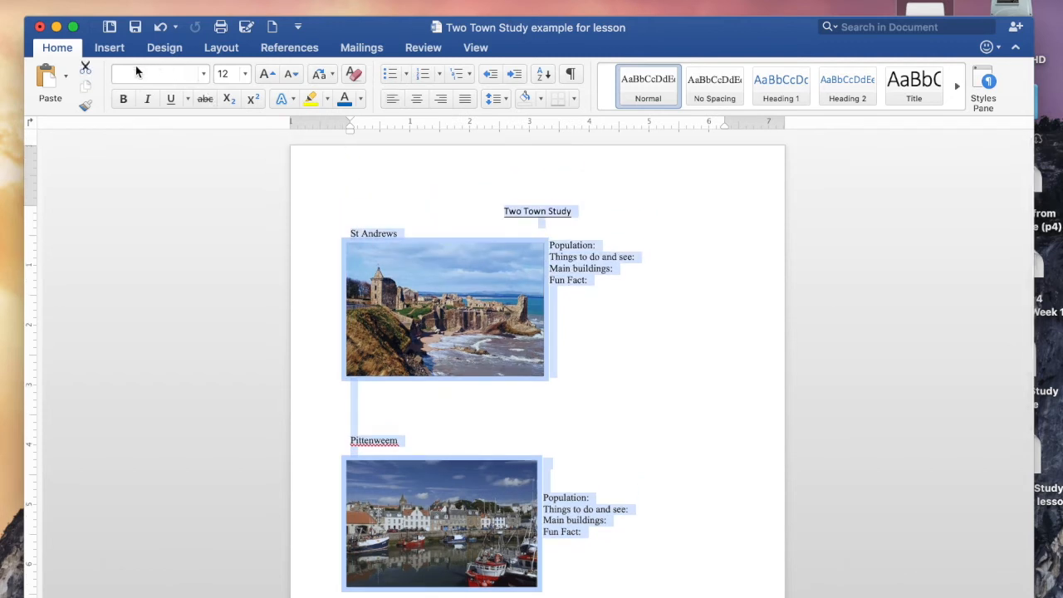
left_click(204, 74)
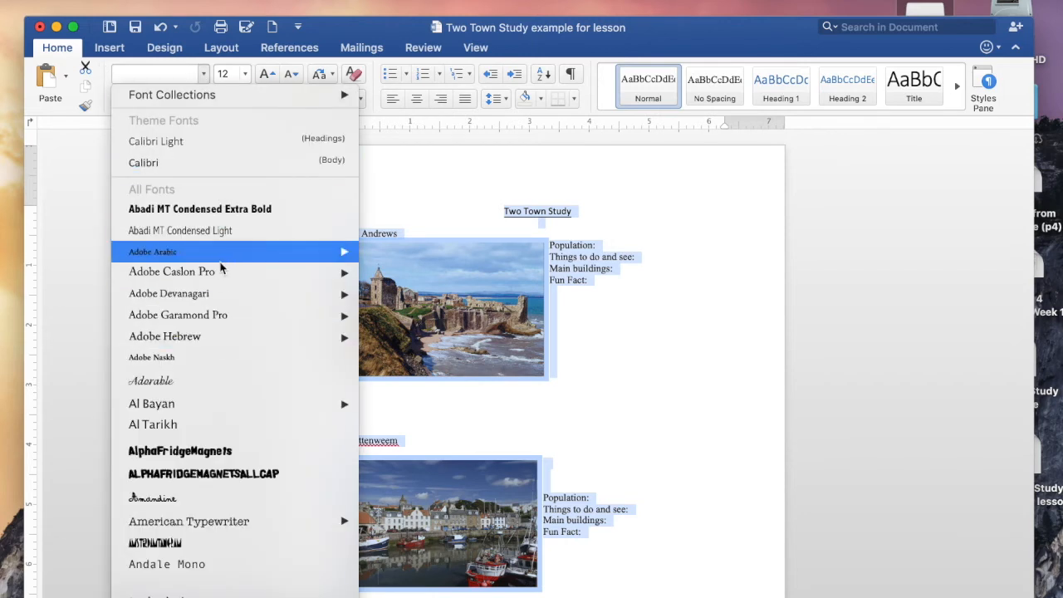
scroll(206, 387, "down", 5)
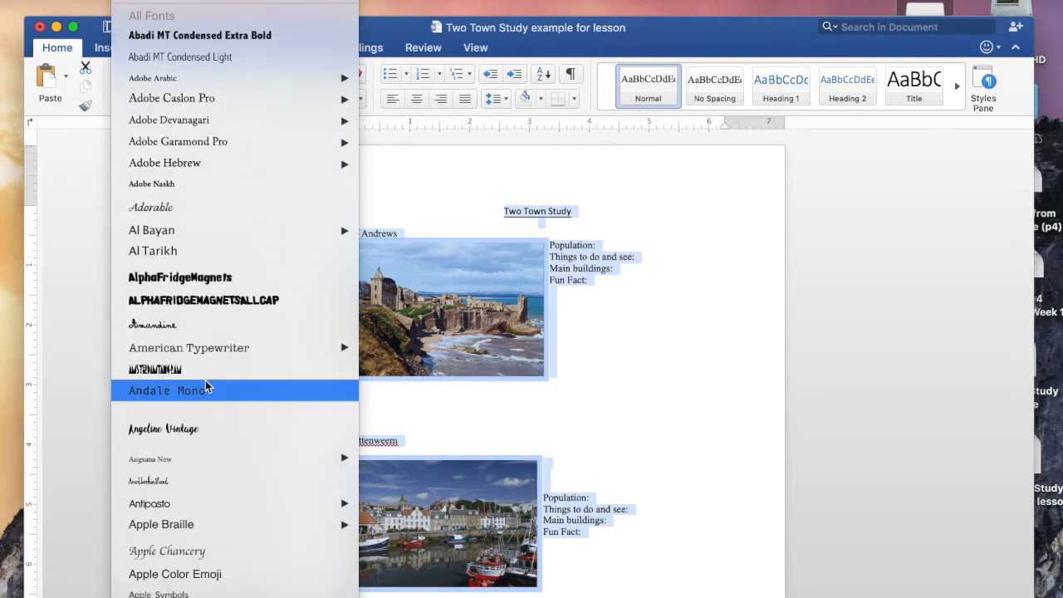
mouse_move(206, 354)
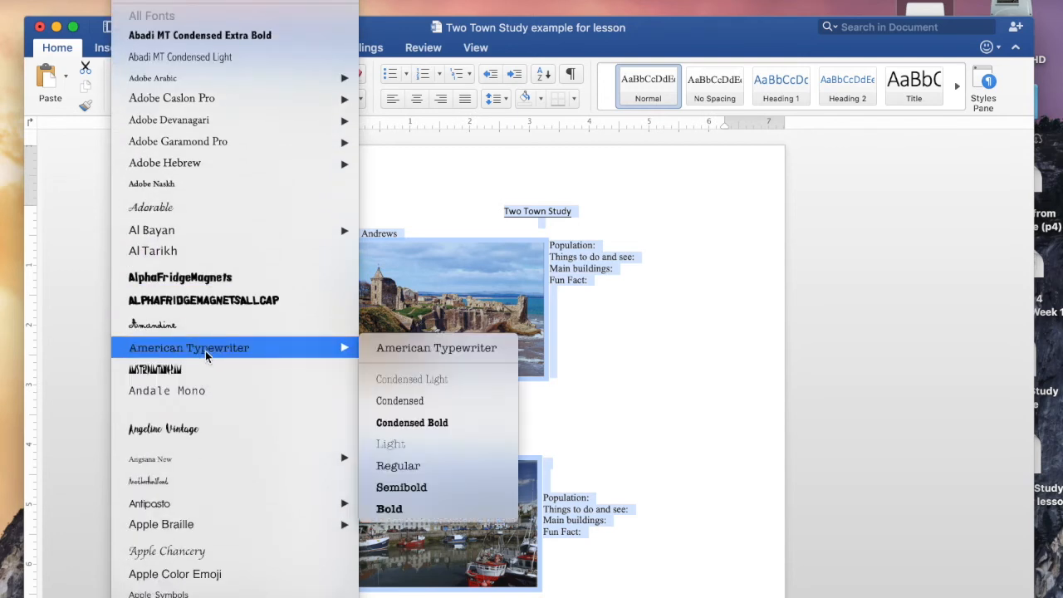
left_click(426, 352)
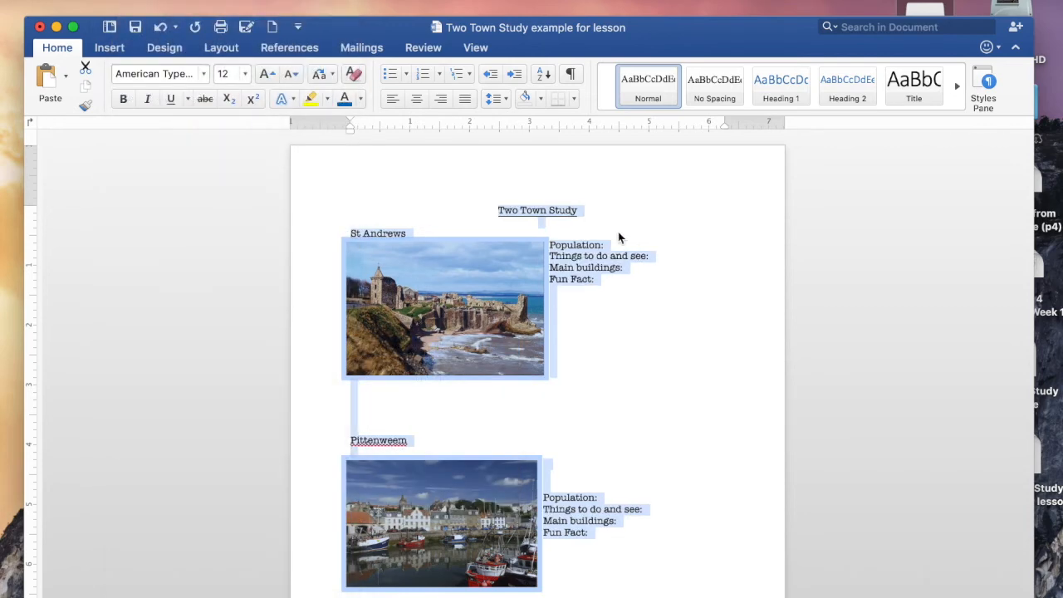
- Set the font size of all the selected text to 14
left_click(246, 75)
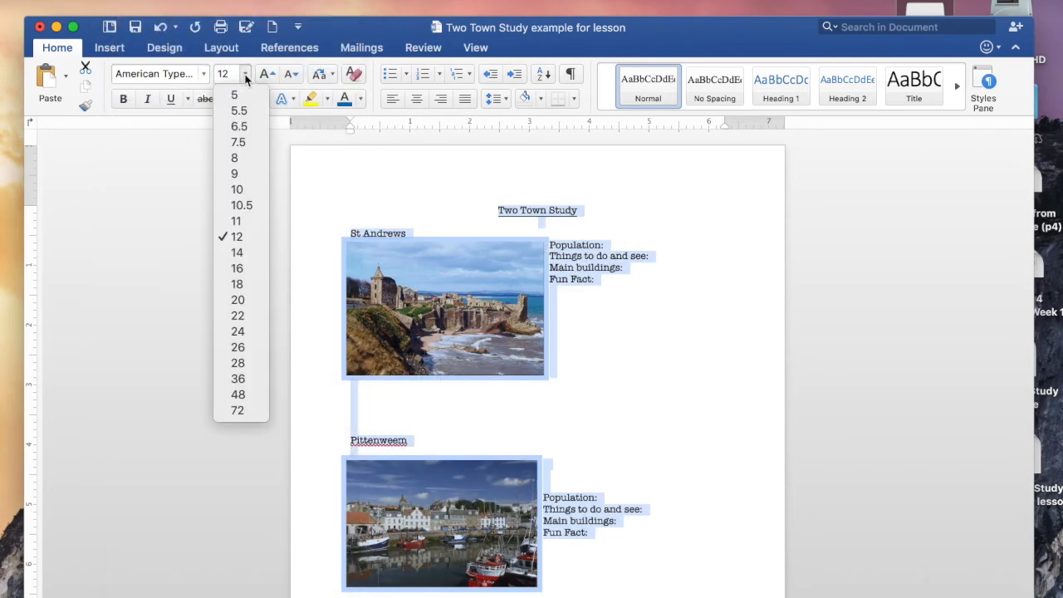
left_click(243, 253)
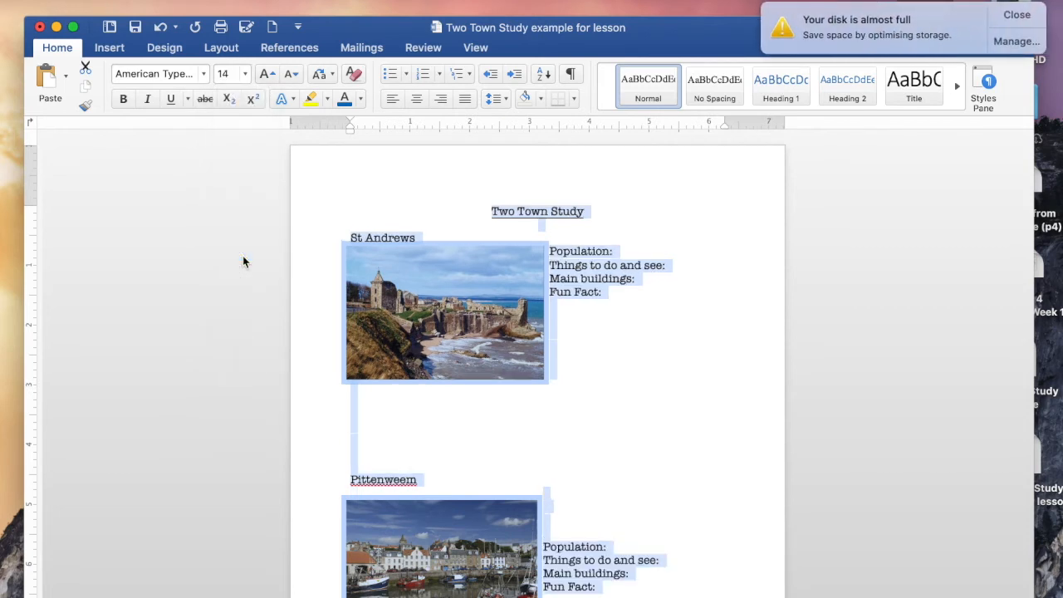
left_click(615, 309)
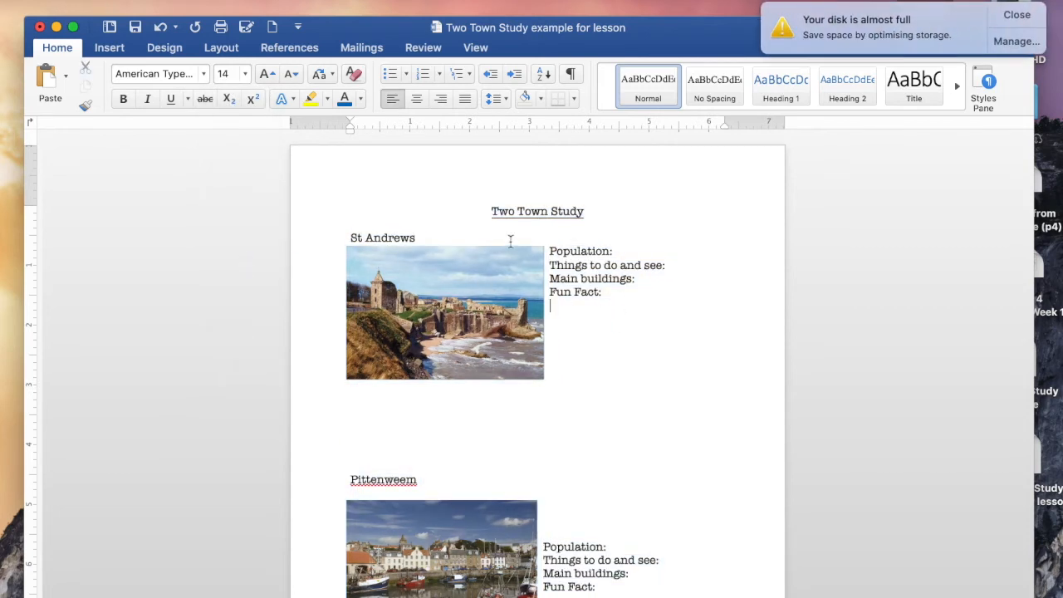
- Set the Two Town Study title to size 18 and bold, and place the cursor after St Andrews' Population label
left_click(493, 212)
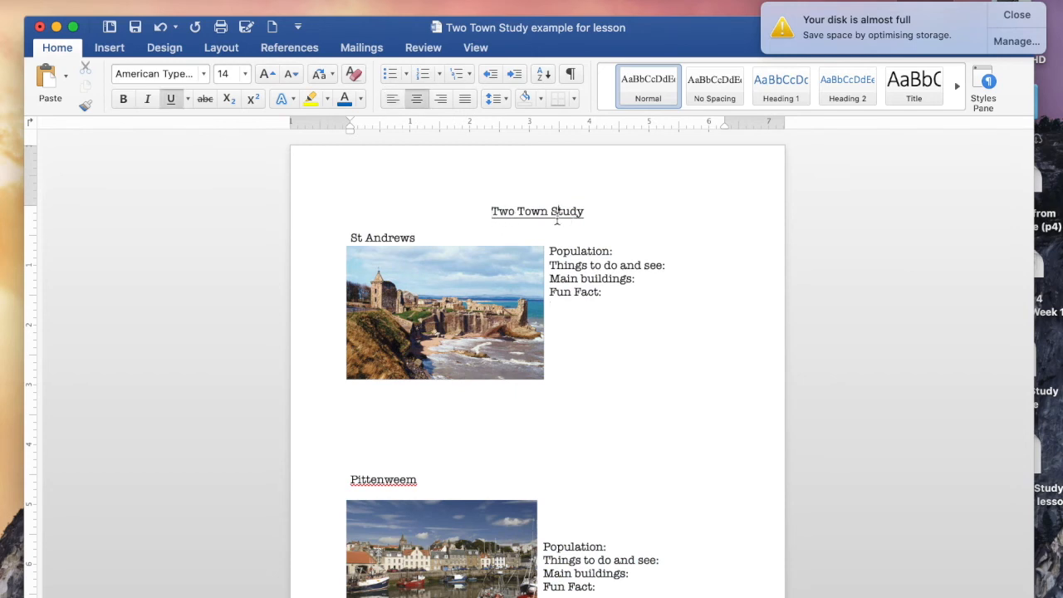
triple_click(508, 215)
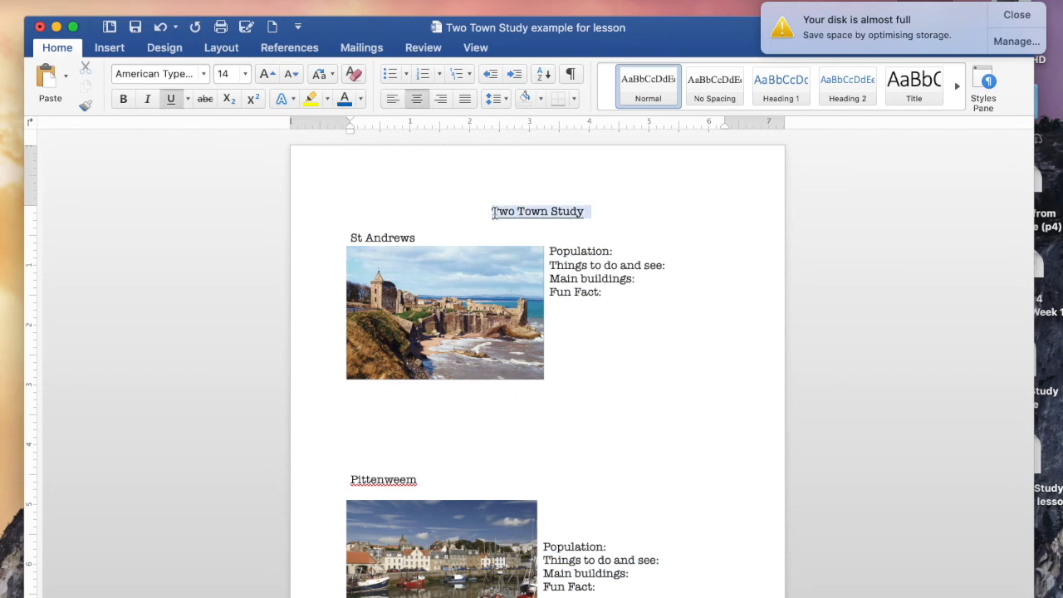
left_click(493, 212)
left_click_drag(595, 209, 478, 210)
left_click(245, 74)
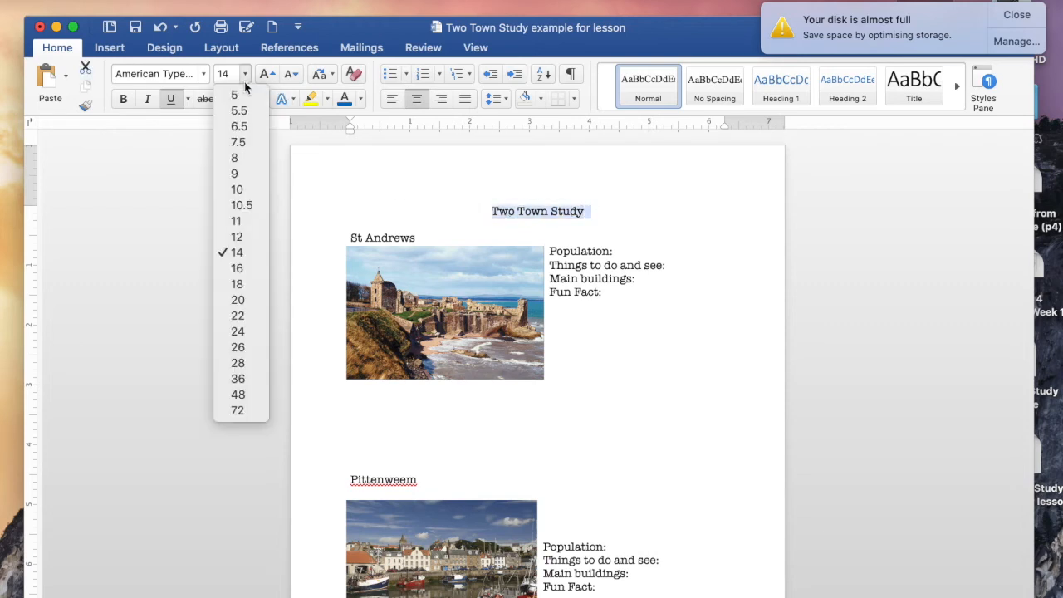
left_click(250, 284)
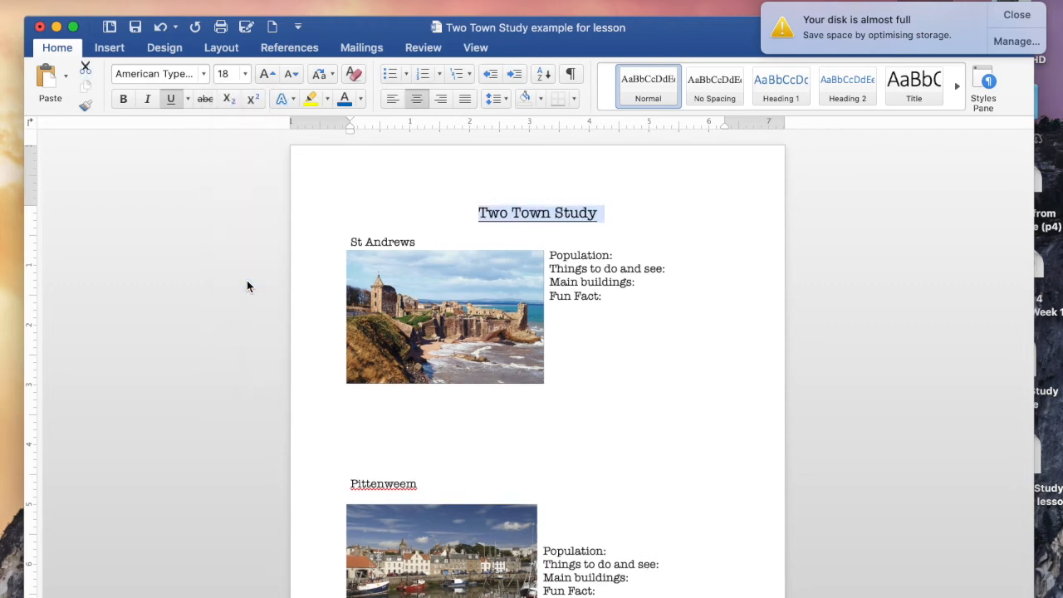
left_click(124, 100)
left_click(420, 207)
left_click(641, 239)
- Look over both town sections and dismiss the disk space notification
scroll(596, 280, "down", 3)
scroll(596, 280, "up", 1)
scroll(595, 280, "down", 2)
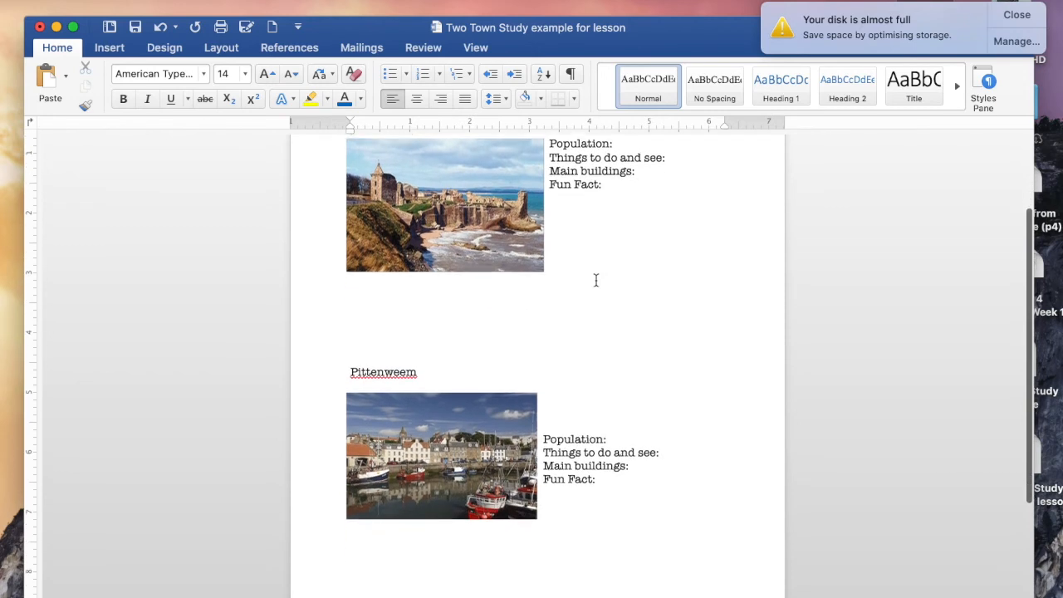
scroll(595, 280, "up", 2)
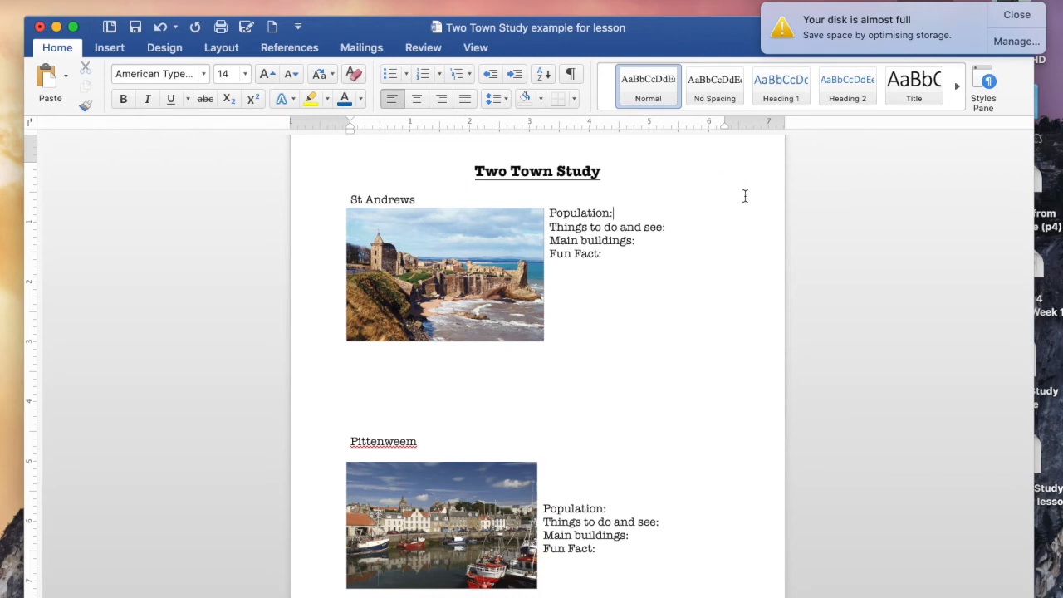
left_click(1017, 15)
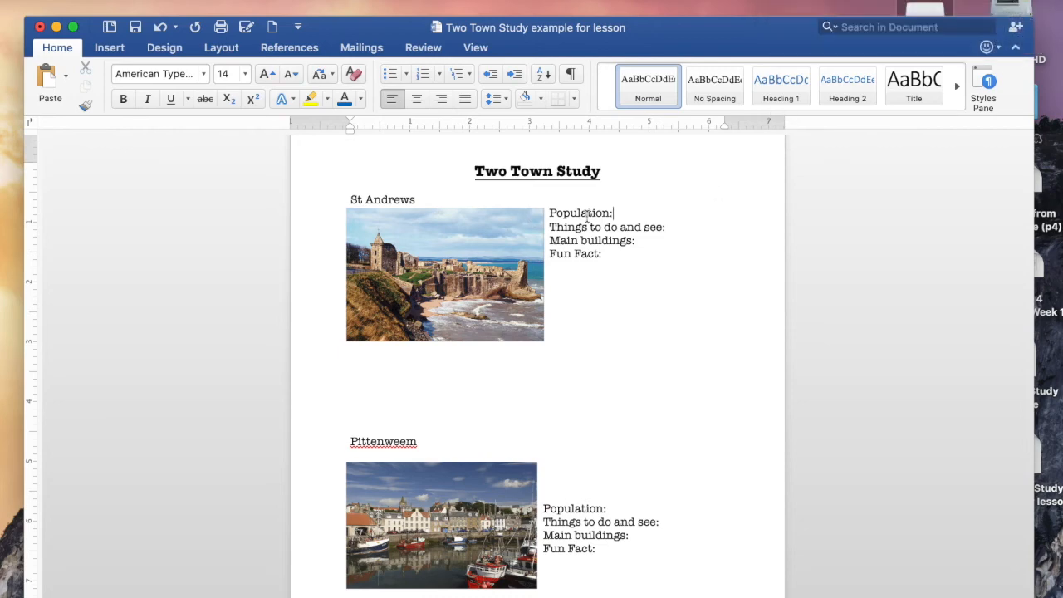
- Switch to the Chrome browser and replace the "pittenweem" search with a Google web search for "St Andrews"
mouse_move(1012, 596)
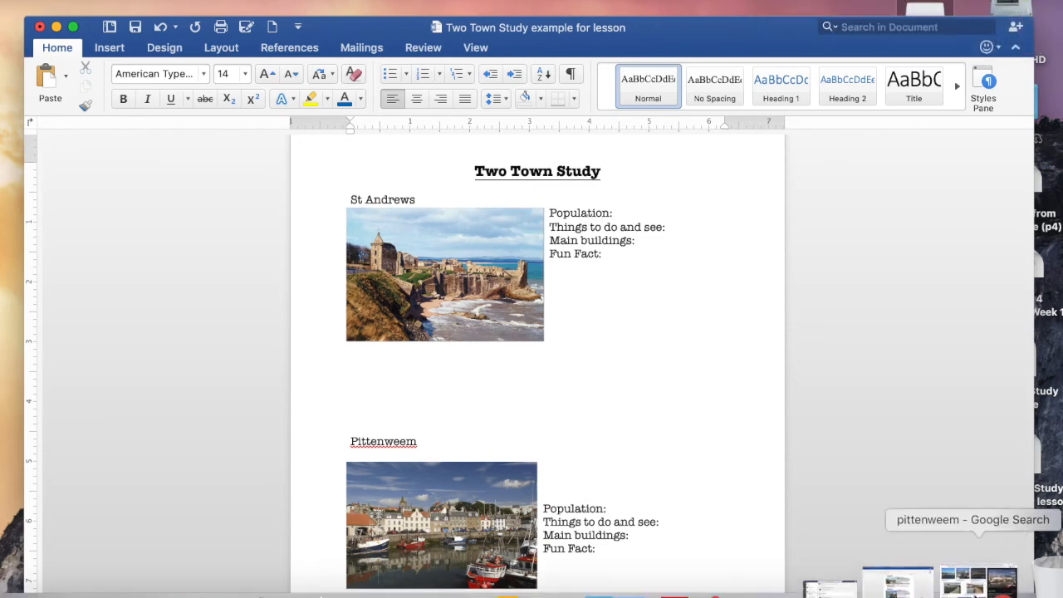
left_click(976, 585)
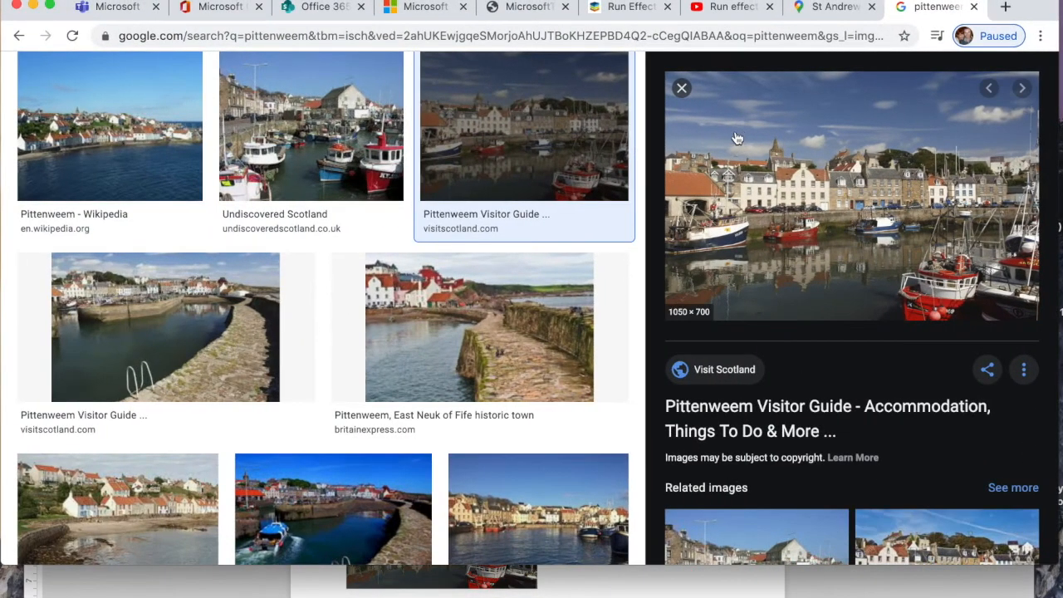
scroll(579, 105, "up", 3)
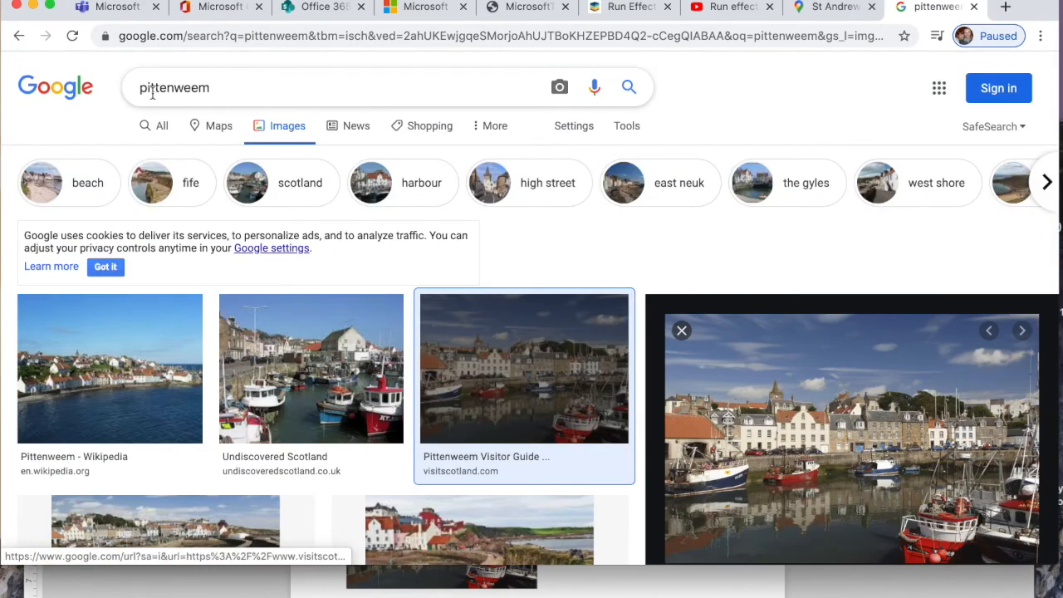
left_click_drag(216, 87, 119, 93)
key("BackSpace")
type("St")
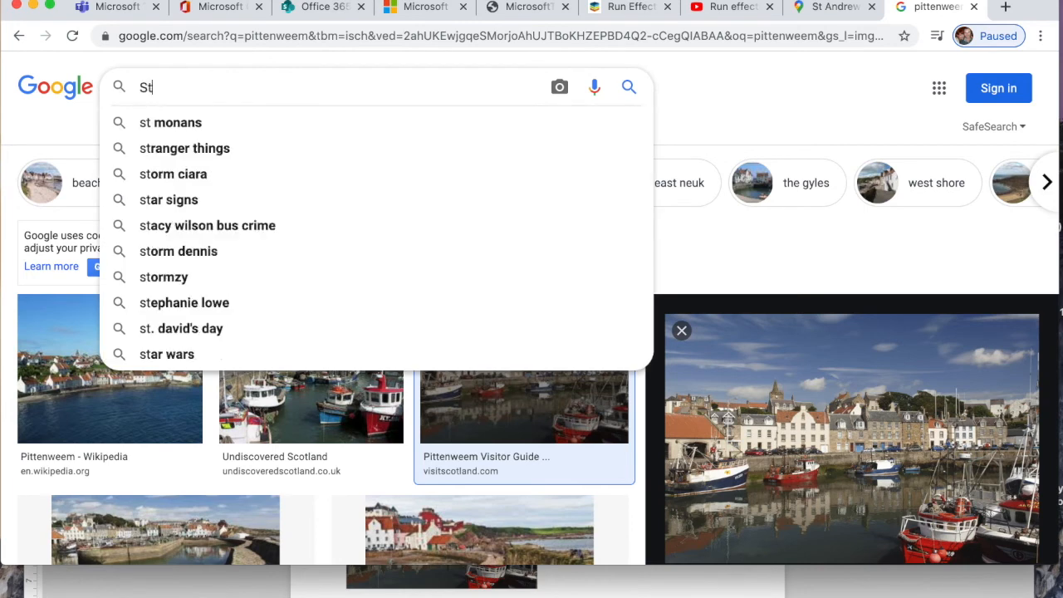
type(" Andrews")
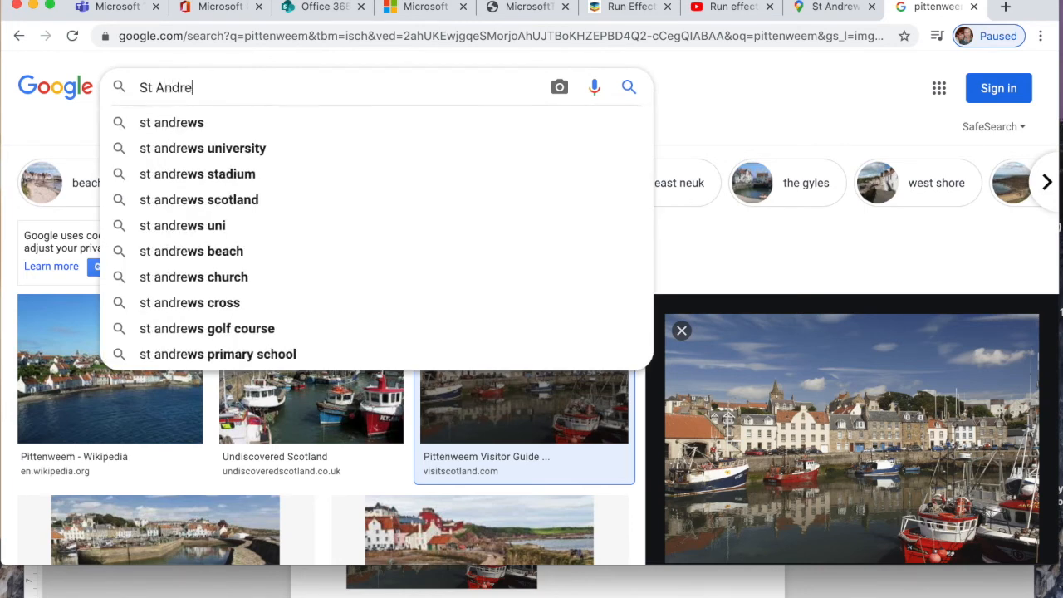
key("Return")
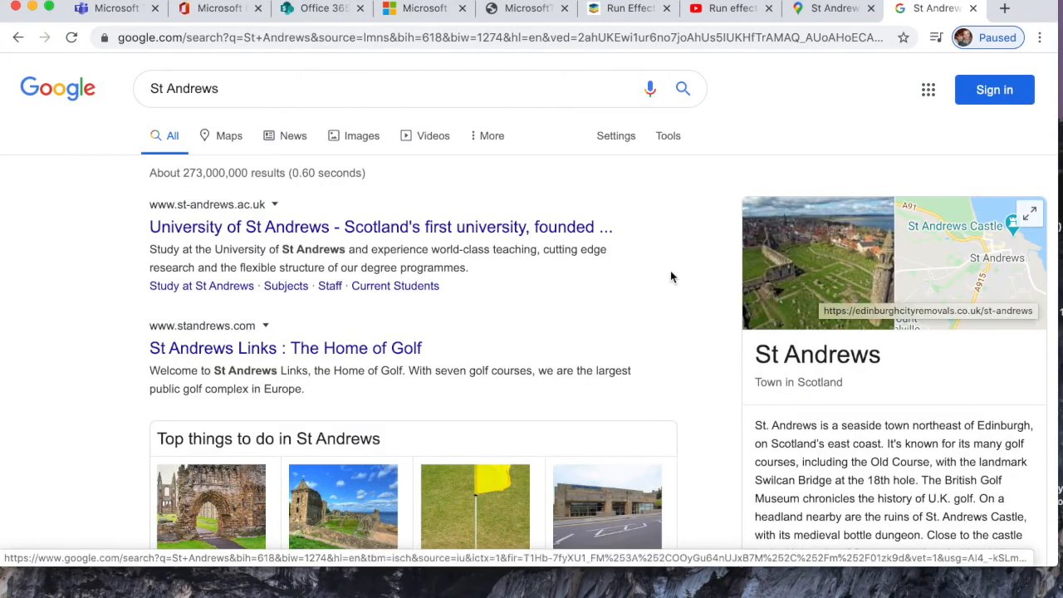
- Examine the St Andrews search results for the town's population, top things to do and main buildings
scroll(670, 274, "down", 1)
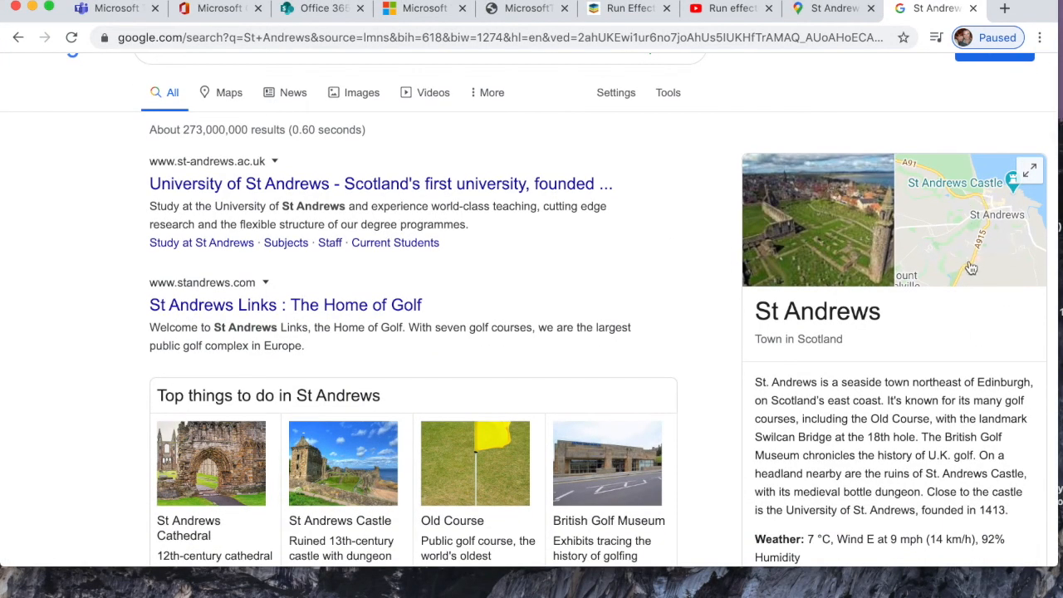
scroll(879, 320, "down", 1)
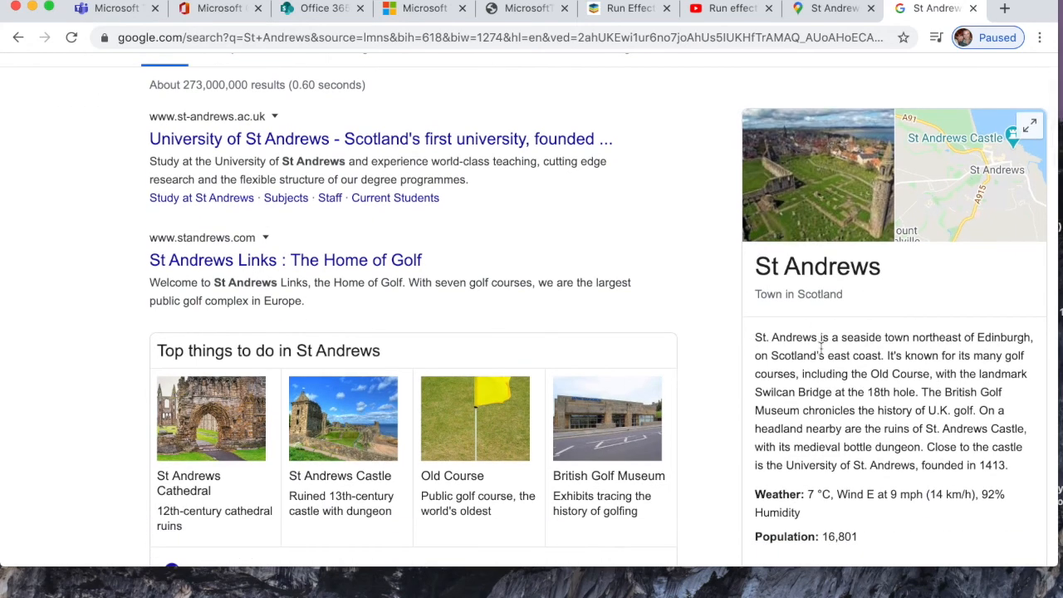
scroll(821, 355, "down", 1)
scroll(822, 355, "down", 1)
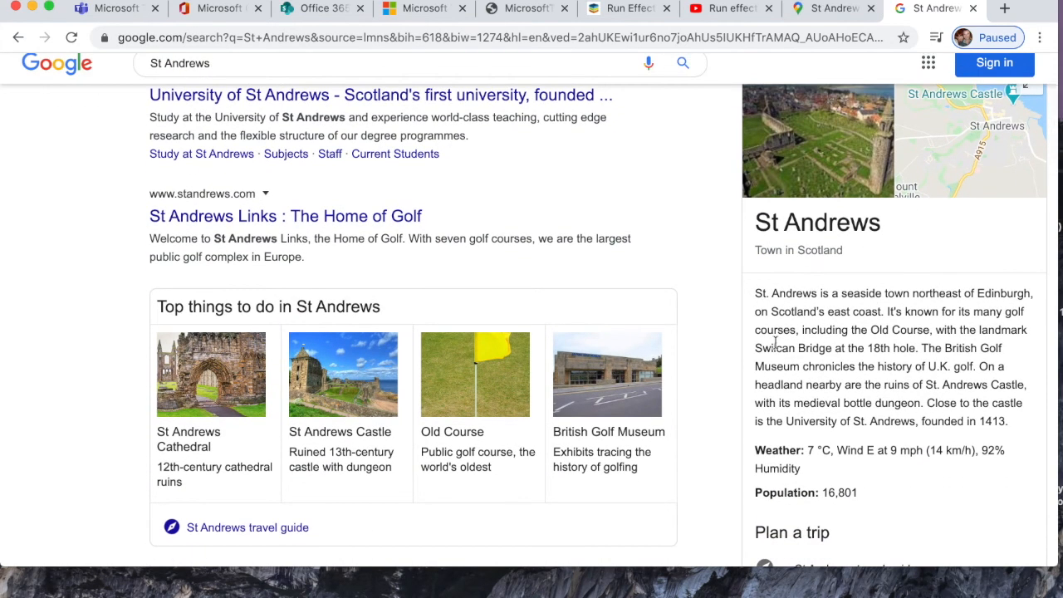
scroll(827, 297, "down", 3)
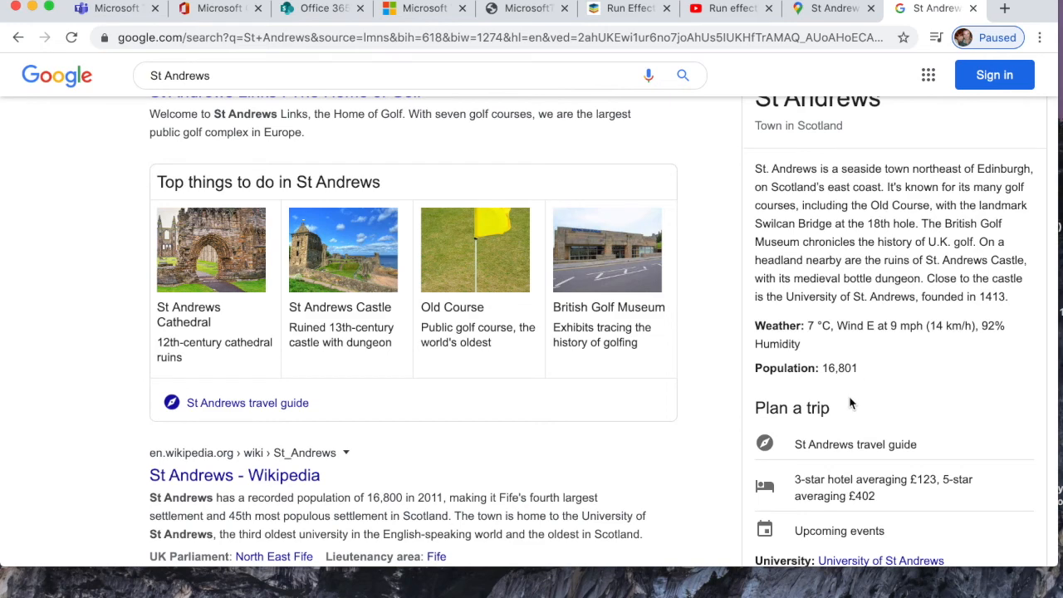
- Switch to the lesson document in Word and enter 16,801 as St Andrews' population
scroll(848, 399, "down", 1)
scroll(867, 319, "up", 1)
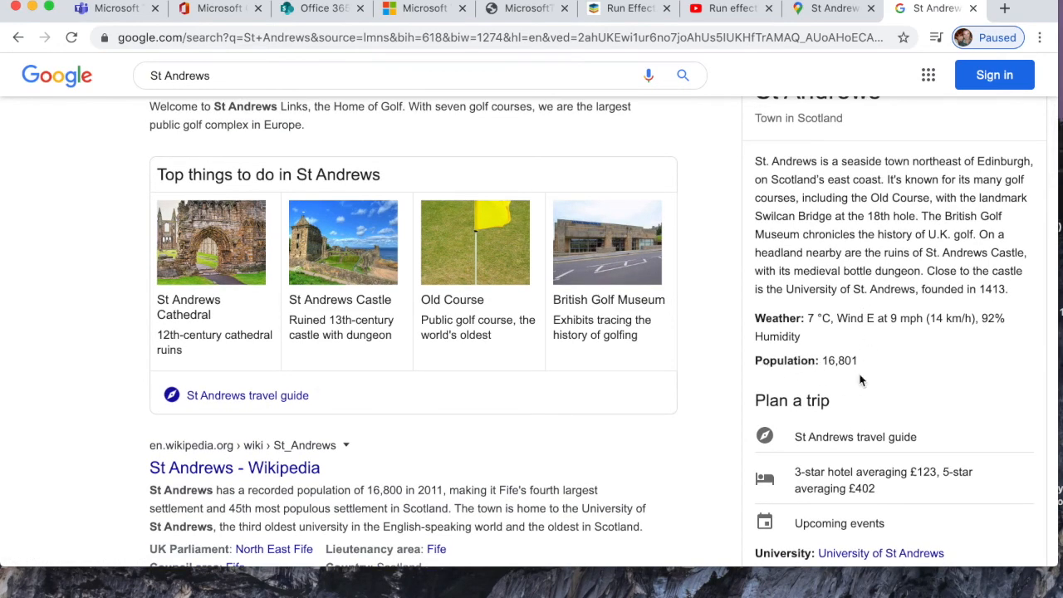
scroll(902, 368, "up", 1)
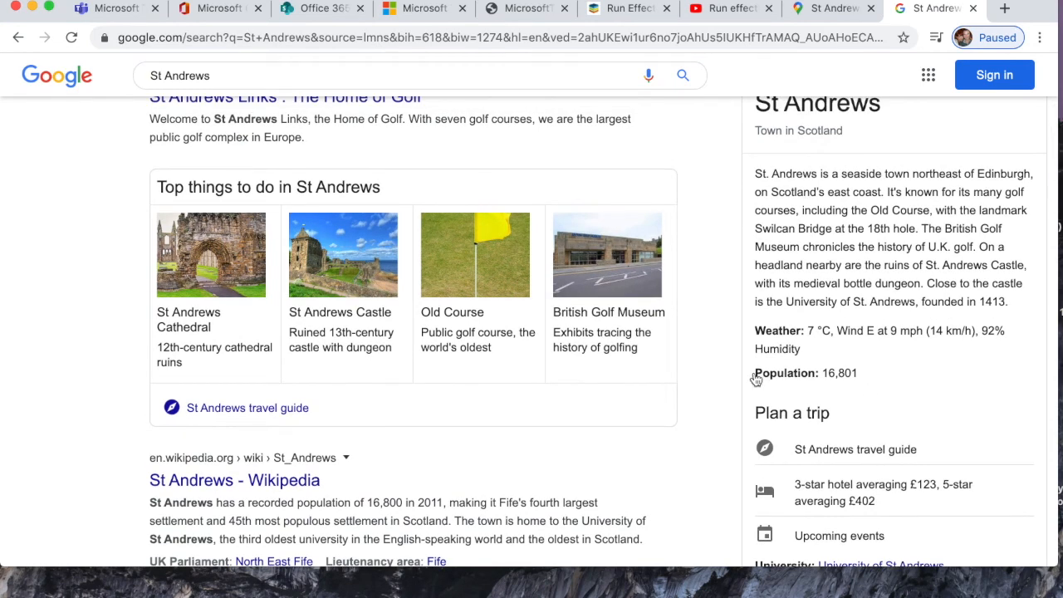
mouse_move(918, 591)
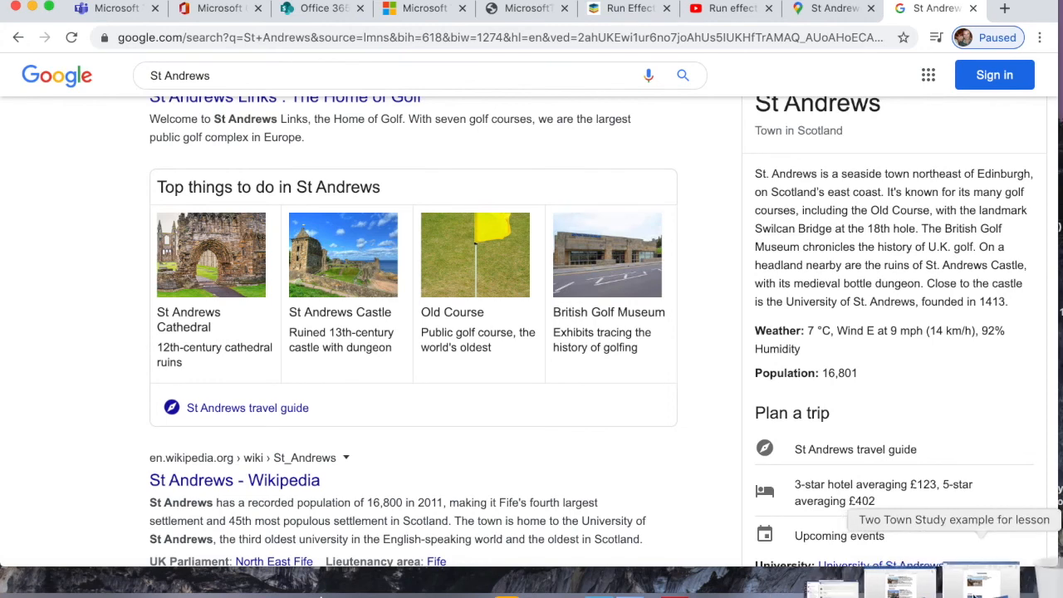
left_click(980, 584)
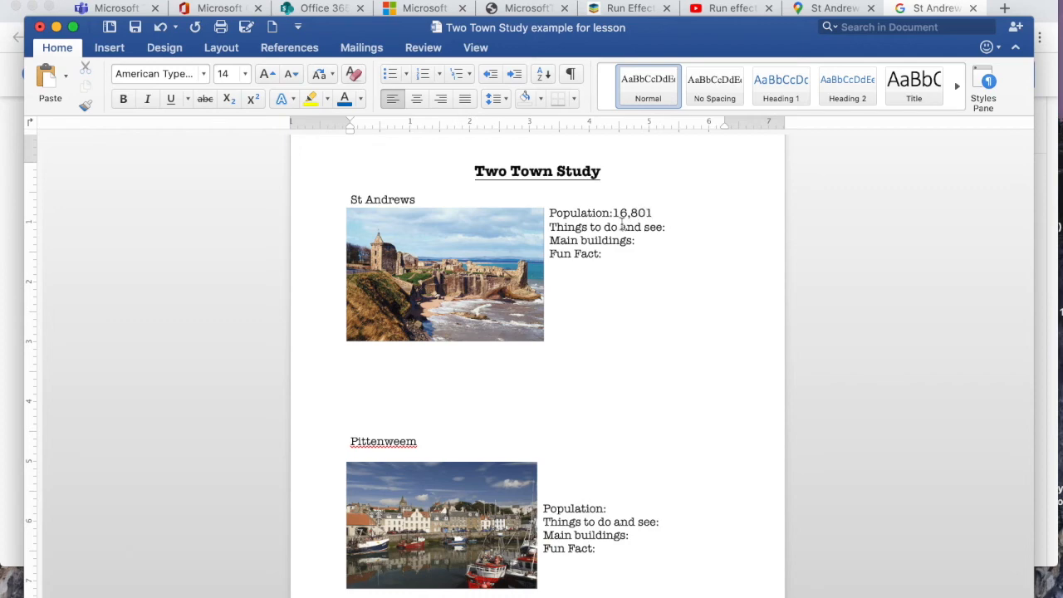
- Switch to the Chrome browser and replace the St Andrews query with a Google search for "Pittenweem"
left_click(1051, 88)
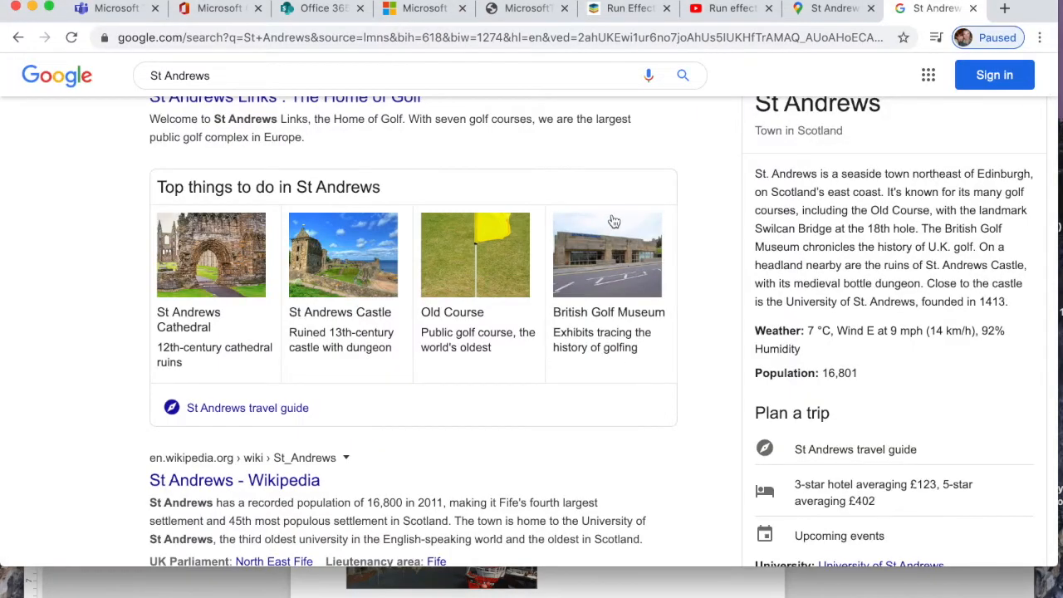
scroll(607, 226, "up", 3)
left_click(232, 88)
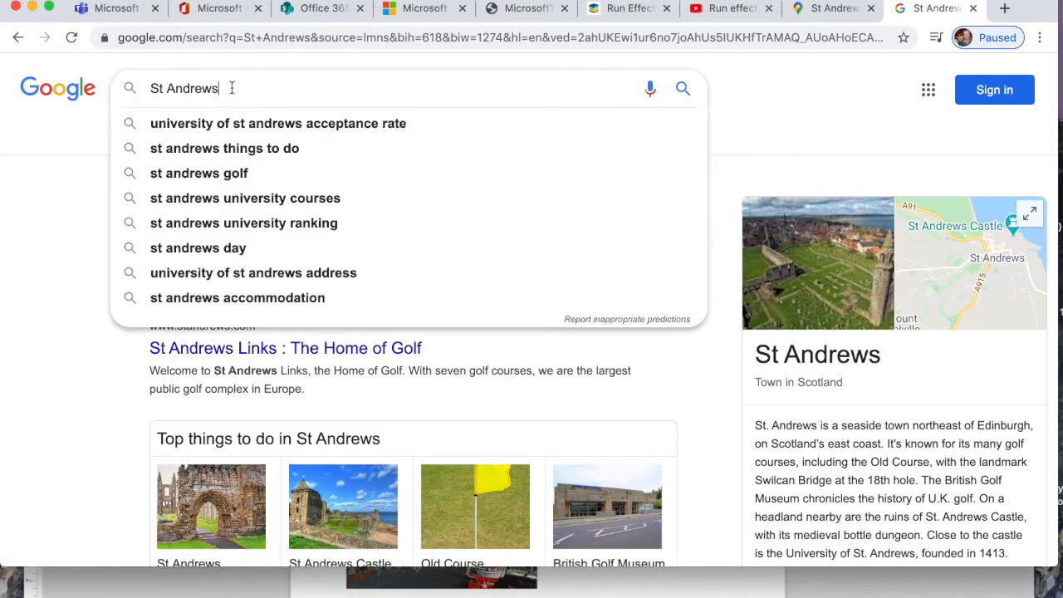
key("BackSpace")
key("BackSpace")
key("BackSpace")
key("BackSpace")
key("BackSpace")
key("BackSpace")
key("BackSpace")
key("BackSpace")
key("BackSpace")
key("BackSpace")
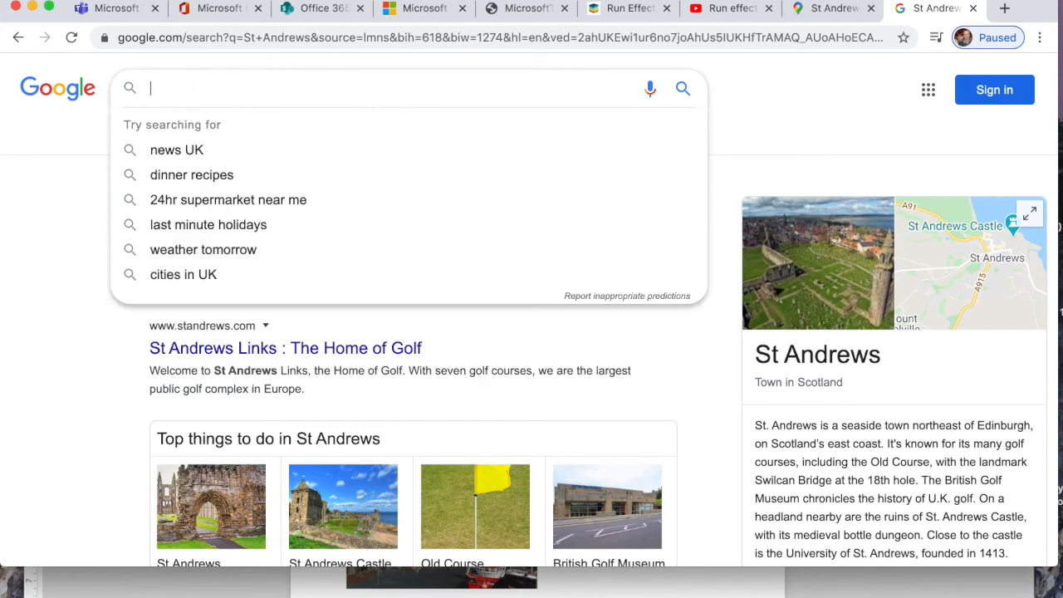
type("Pitten")
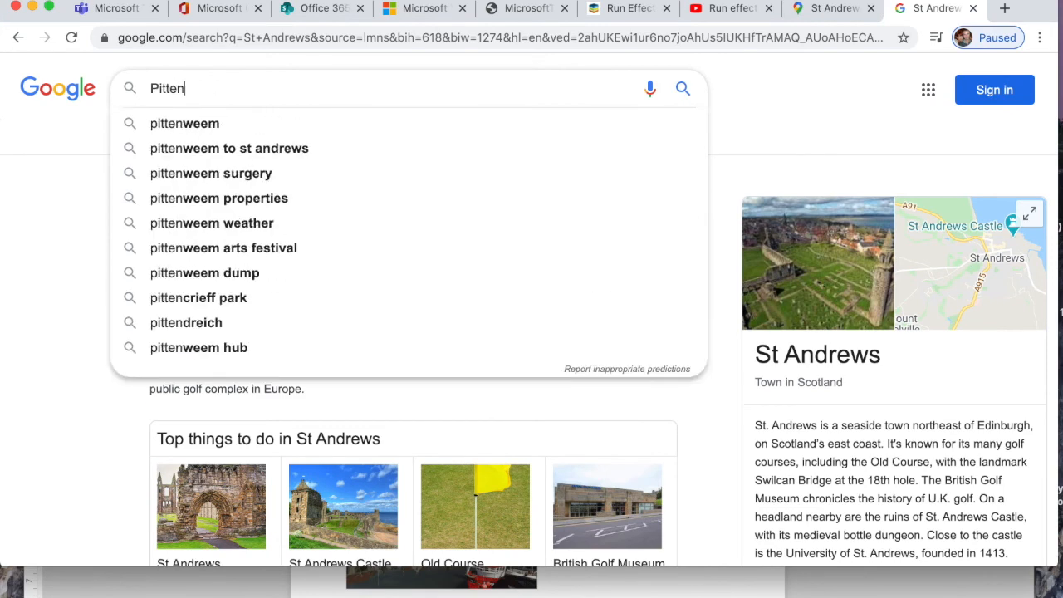
type("weem")
key("Return")
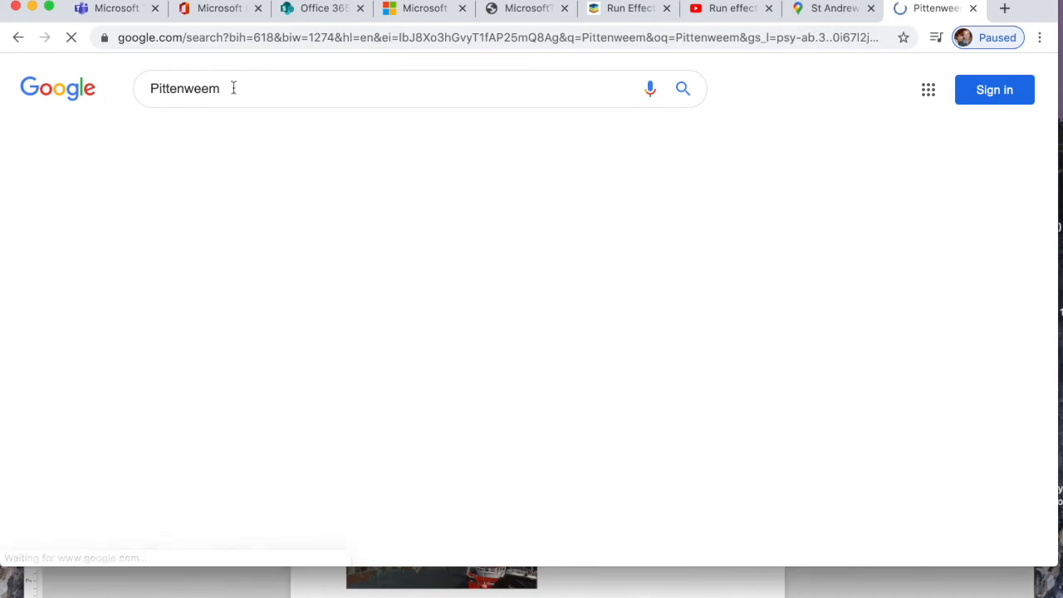
- Examine the Pittenweem search results for the village's population and dismiss the disk space notification
scroll(837, 416, "down", 2)
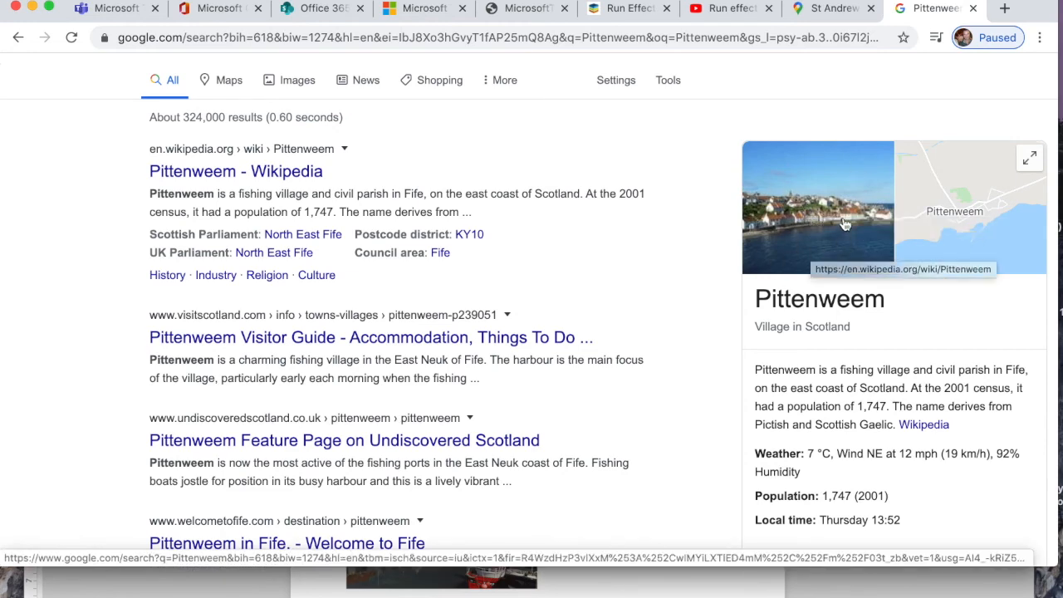
scroll(931, 329, "down", 1)
scroll(929, 329, "down", 3)
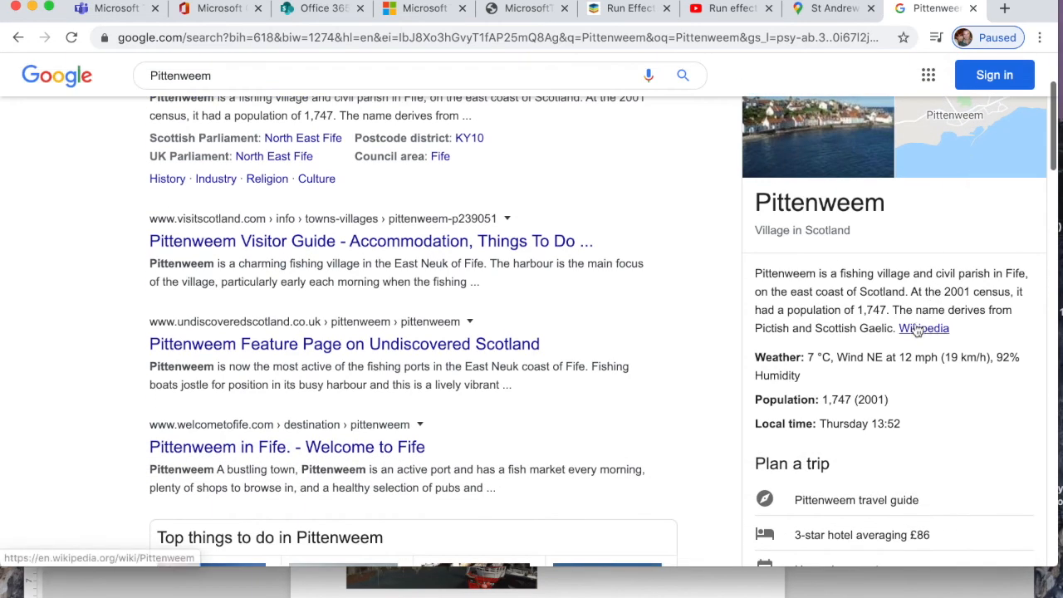
scroll(908, 306, "down", 1)
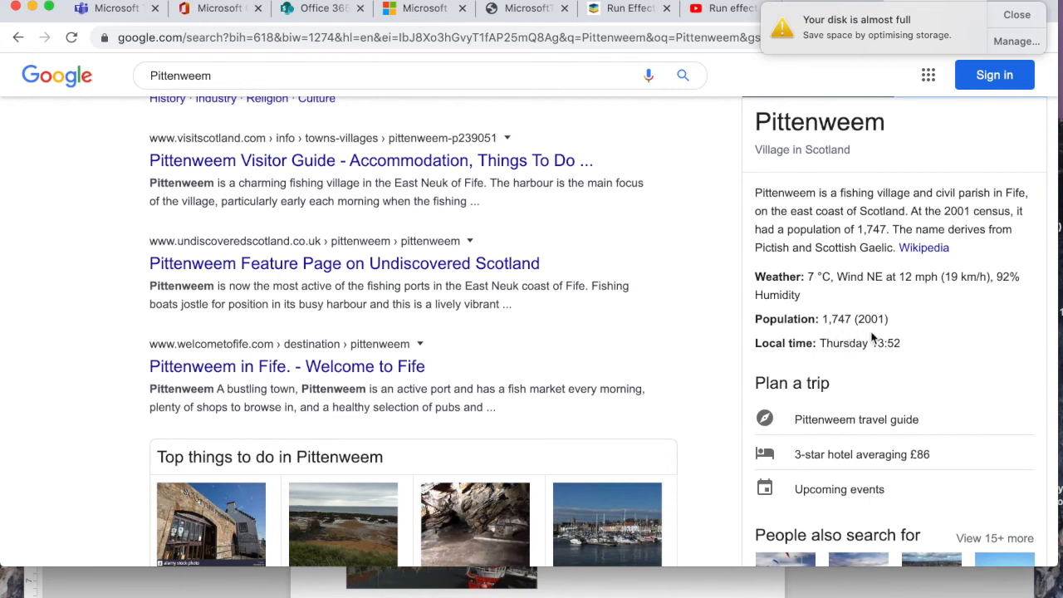
left_click(1016, 20)
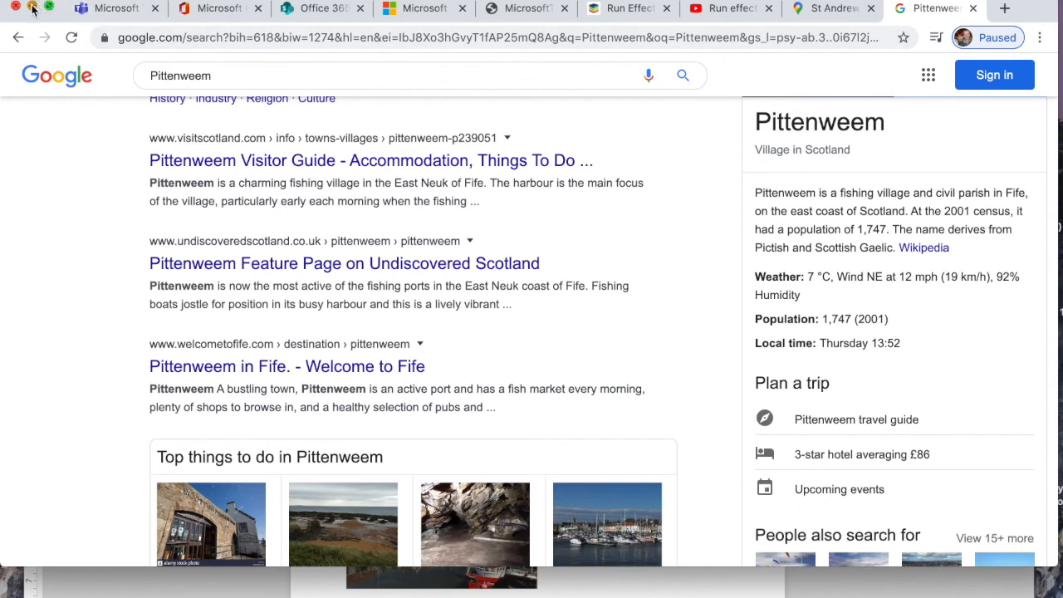
- Return to the Word document, enter 1,747 as Pittenweem's population and add a space before St Andrews' population figure
left_click(32, 7)
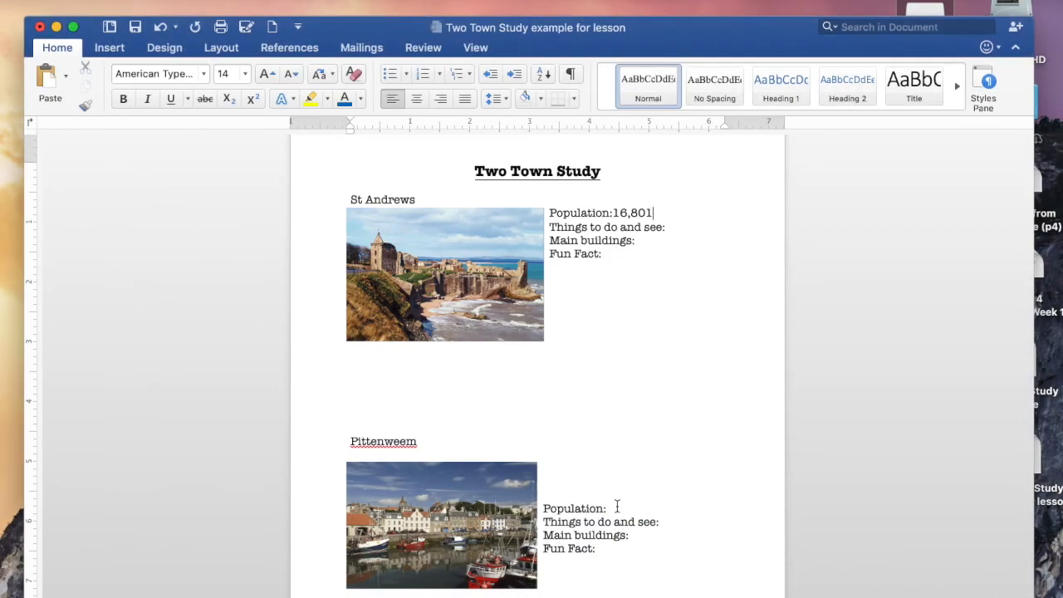
type("1747")
left_click(617, 509)
type(",")
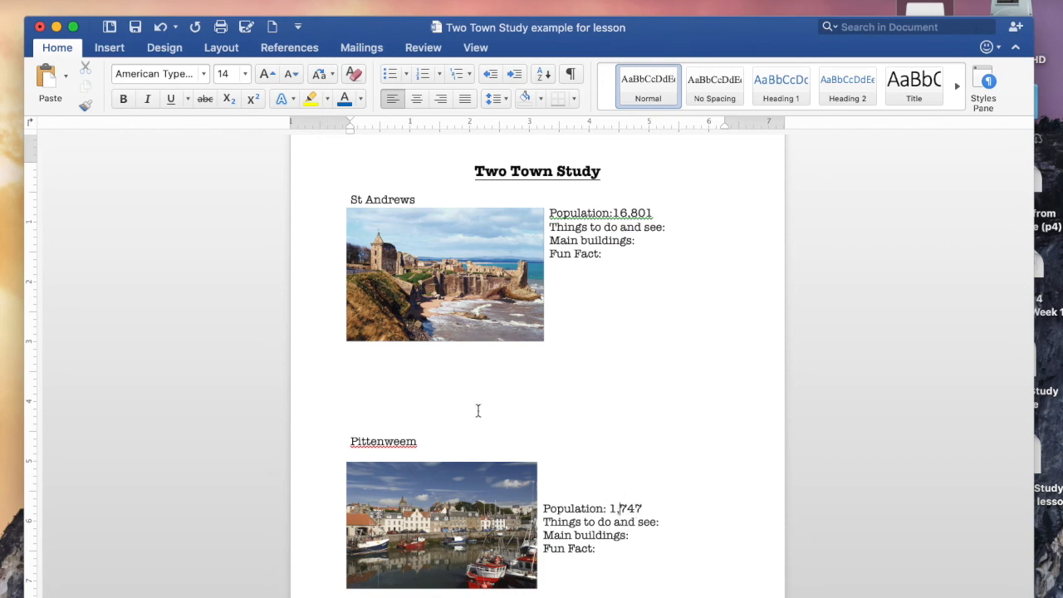
scroll(609, 461, "down", 1)
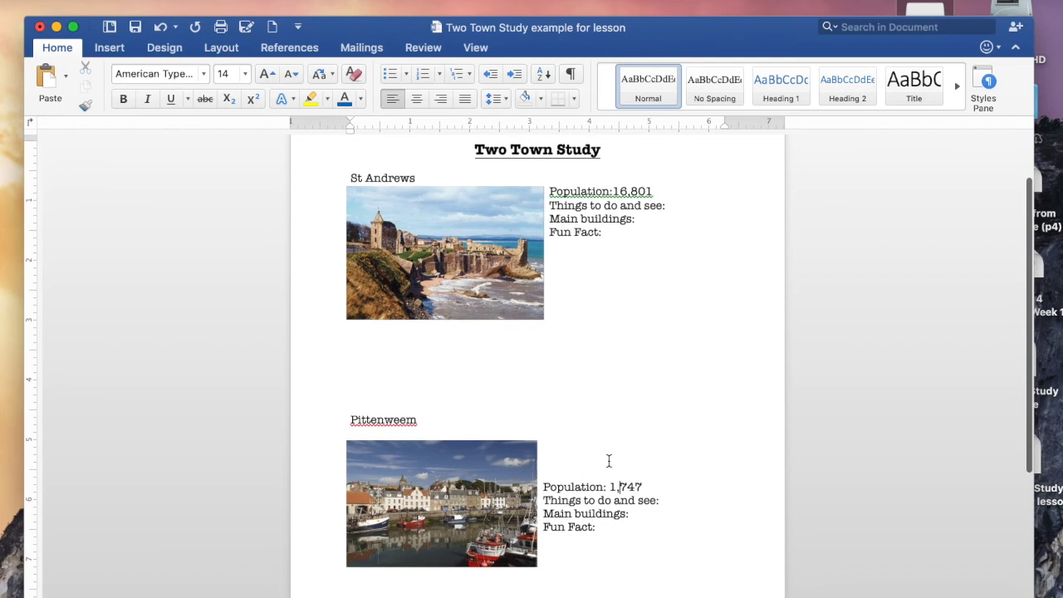
left_click(614, 192)
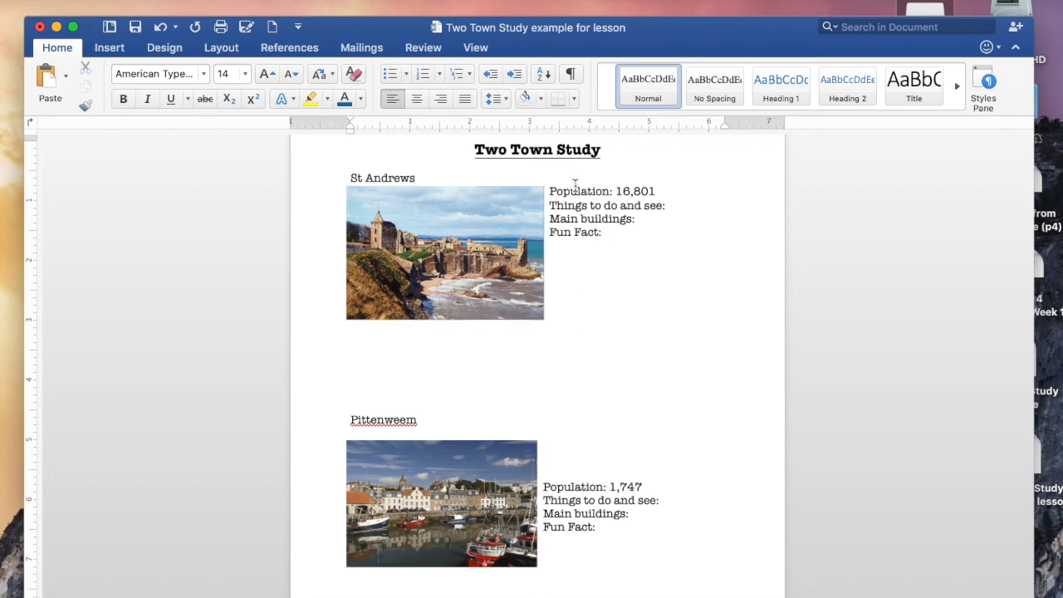
- Add the question "How are they different from eachother?" in size 18 below the Pittenweem picture
scroll(577, 478, "down", 5)
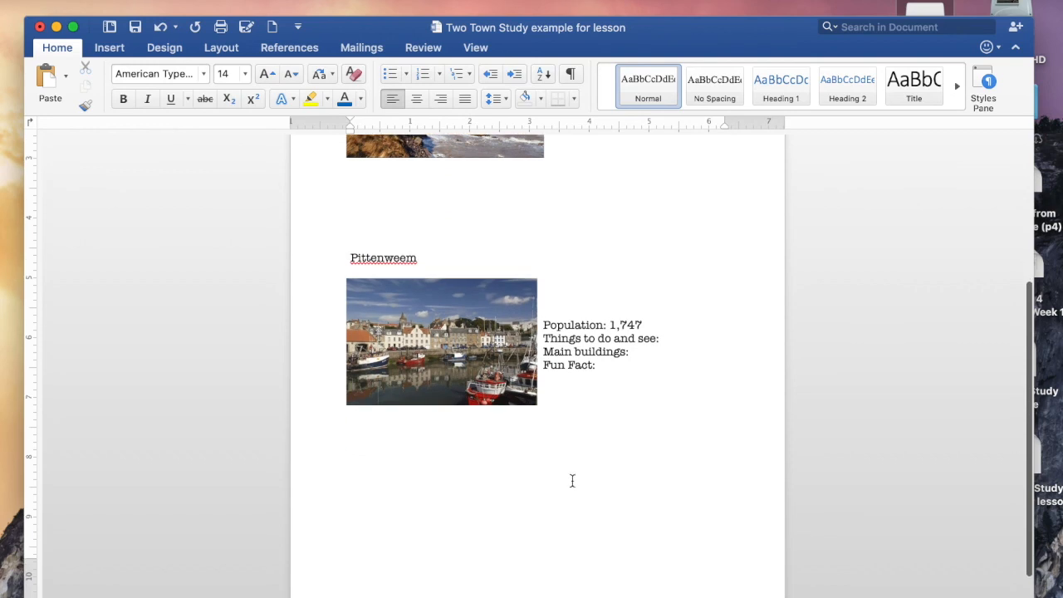
key("super+shift+period")
key("super+shift+period")
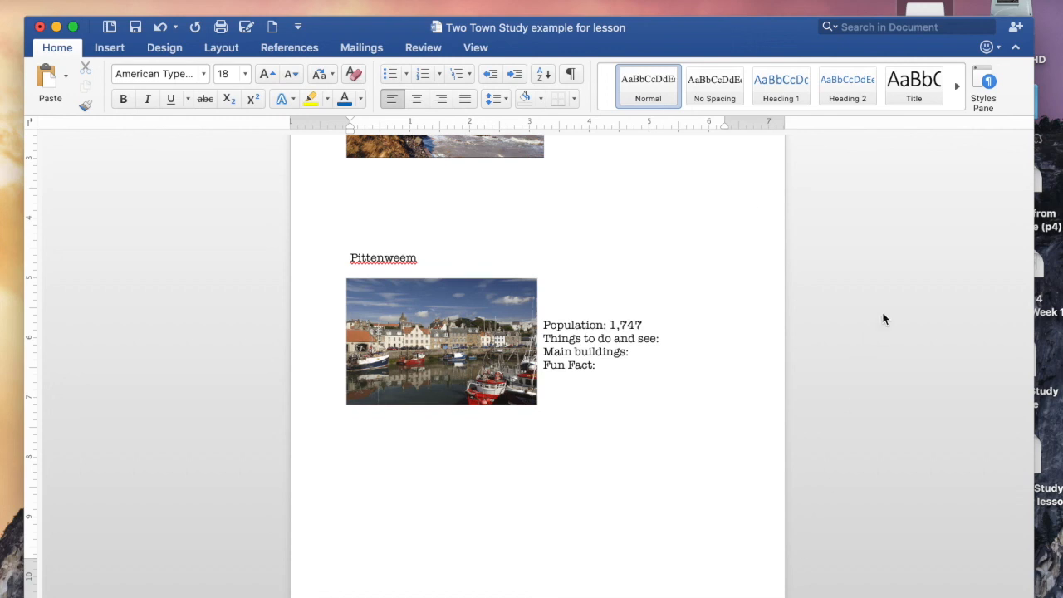
type("How are they diffe")
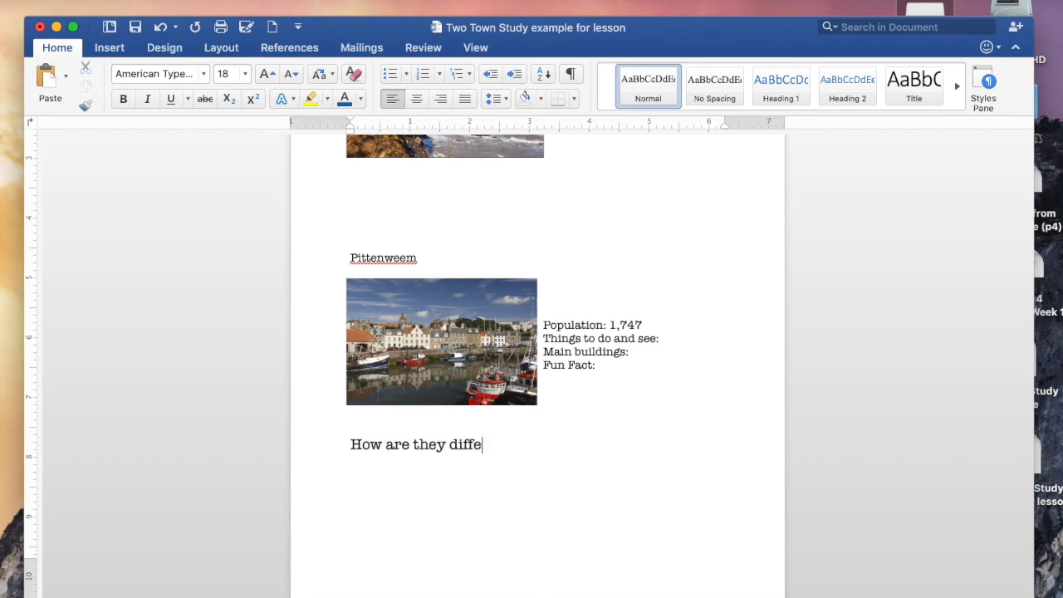
type("rent from each")
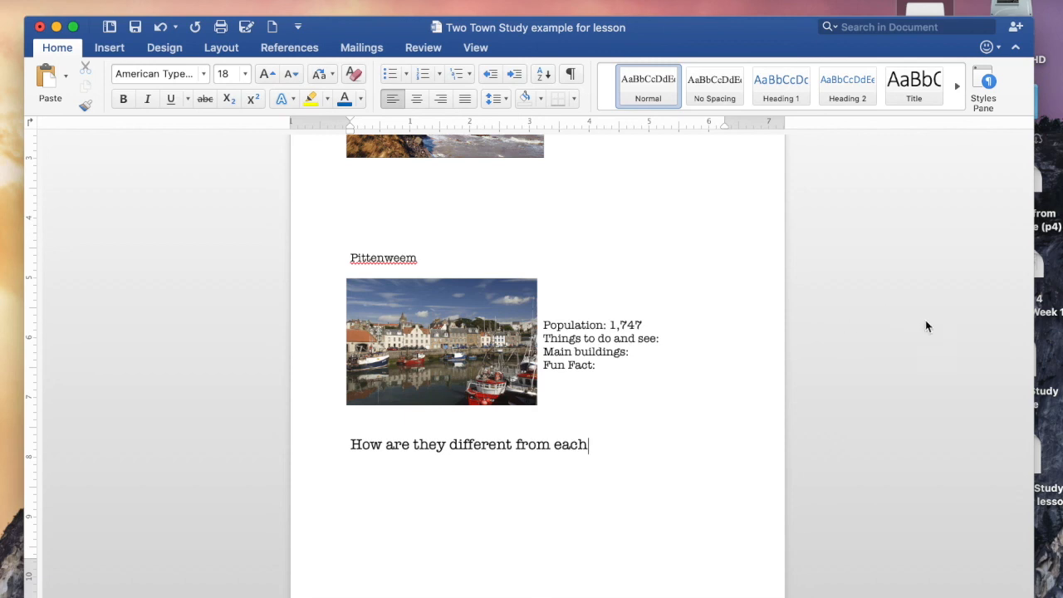
type("other?")
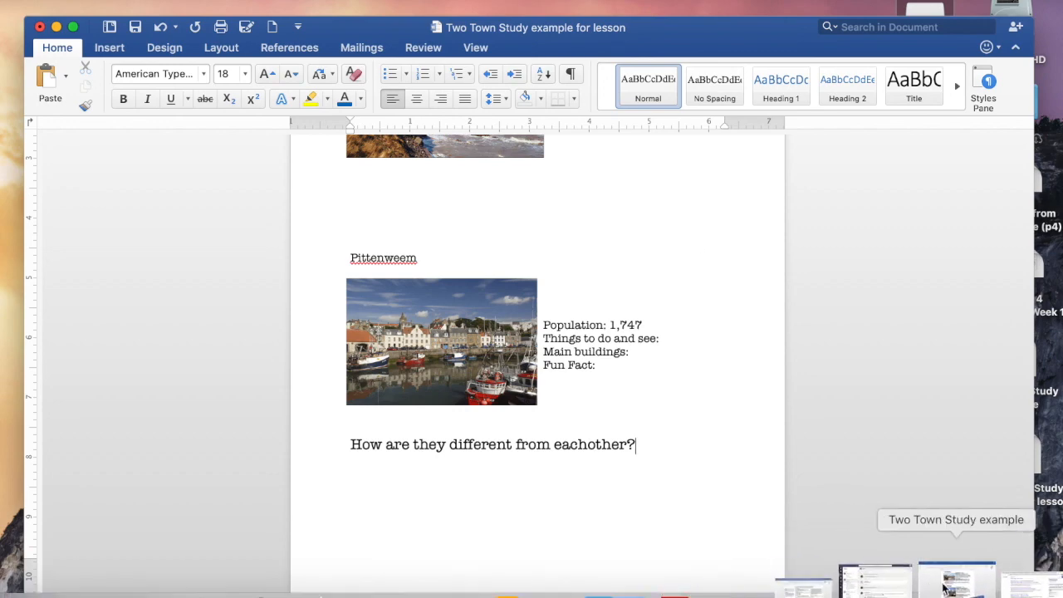
- Bring up the finished Two Town Study example document, look through both town sections and the comparison, and minimise it
left_click(945, 588)
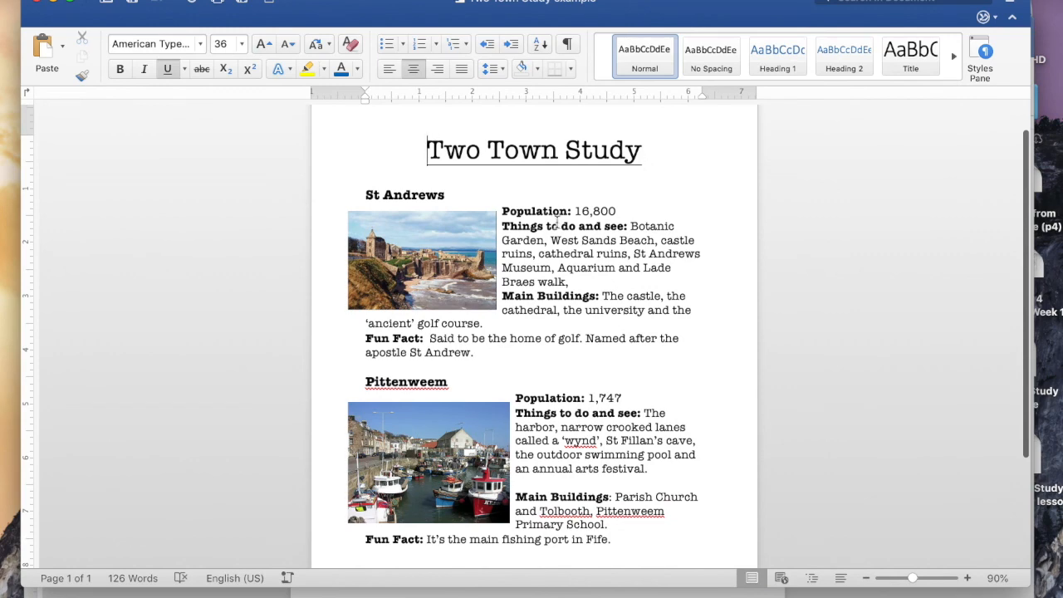
scroll(550, 286, "down", 3)
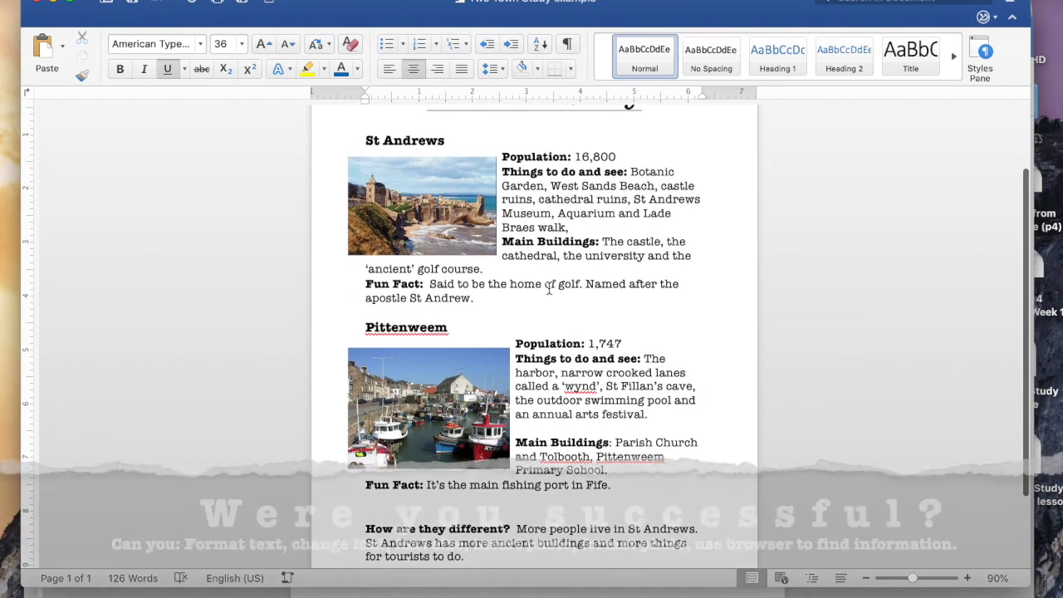
scroll(549, 286, "down", 5)
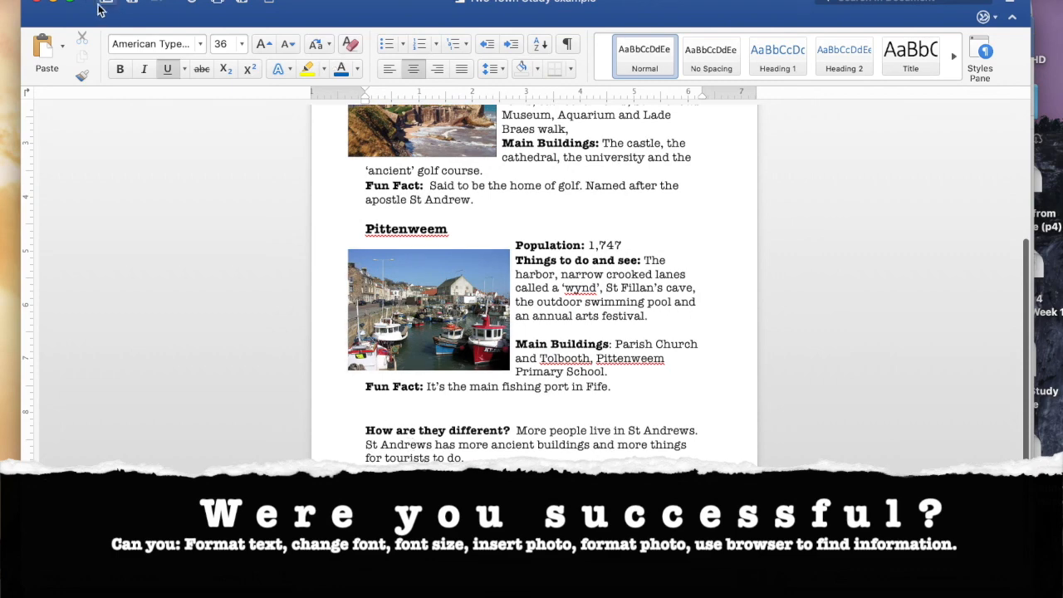
left_click(51, 3)
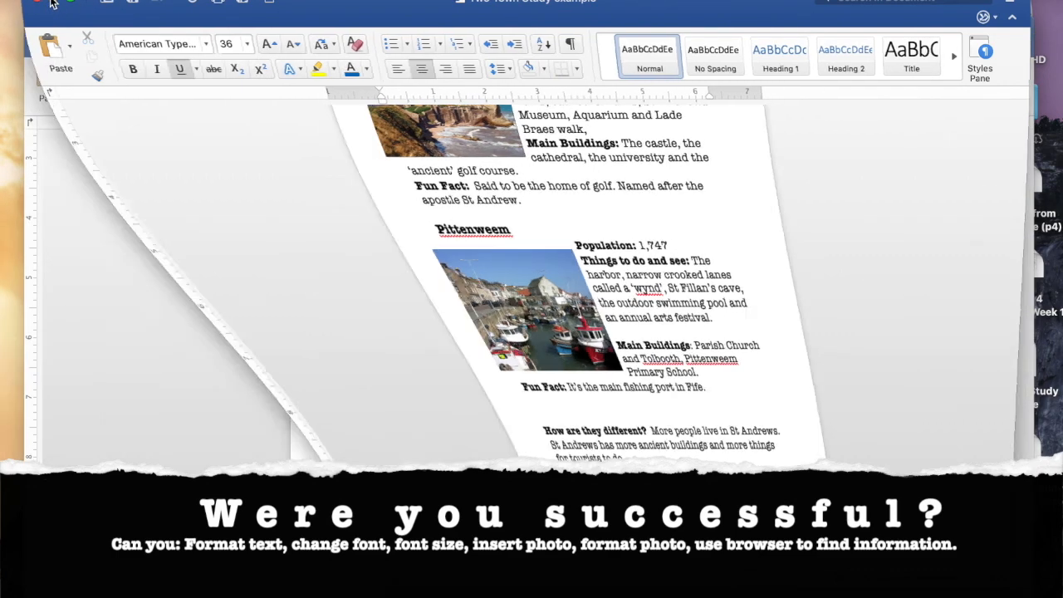